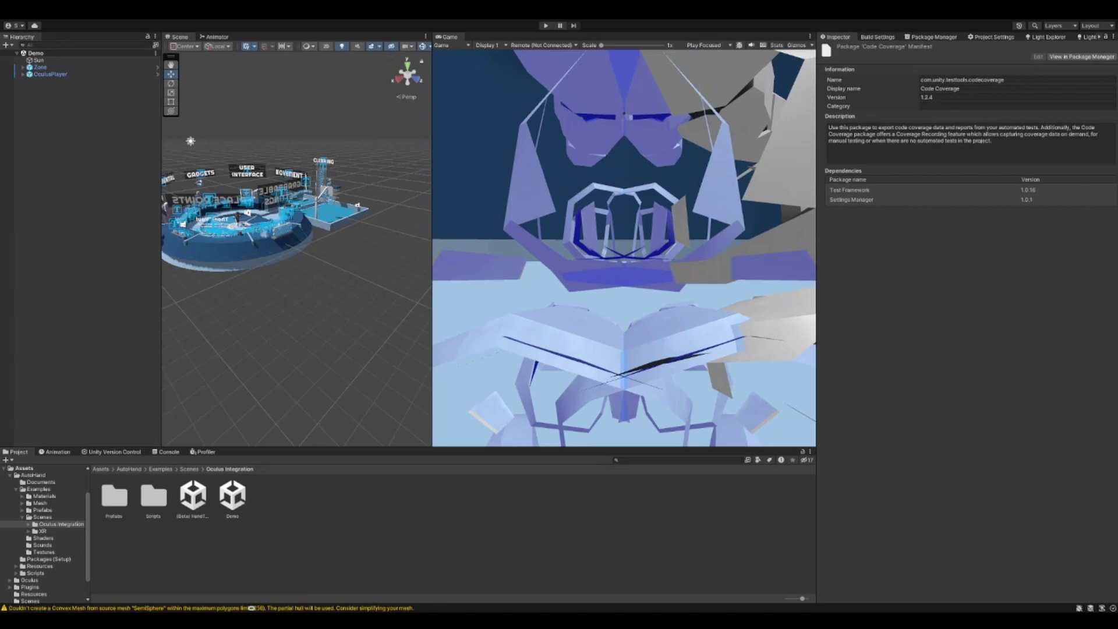
Return the Project browser to the Assets root and show Package Manager's My Assets list
click(127, 469)
click(102, 469)
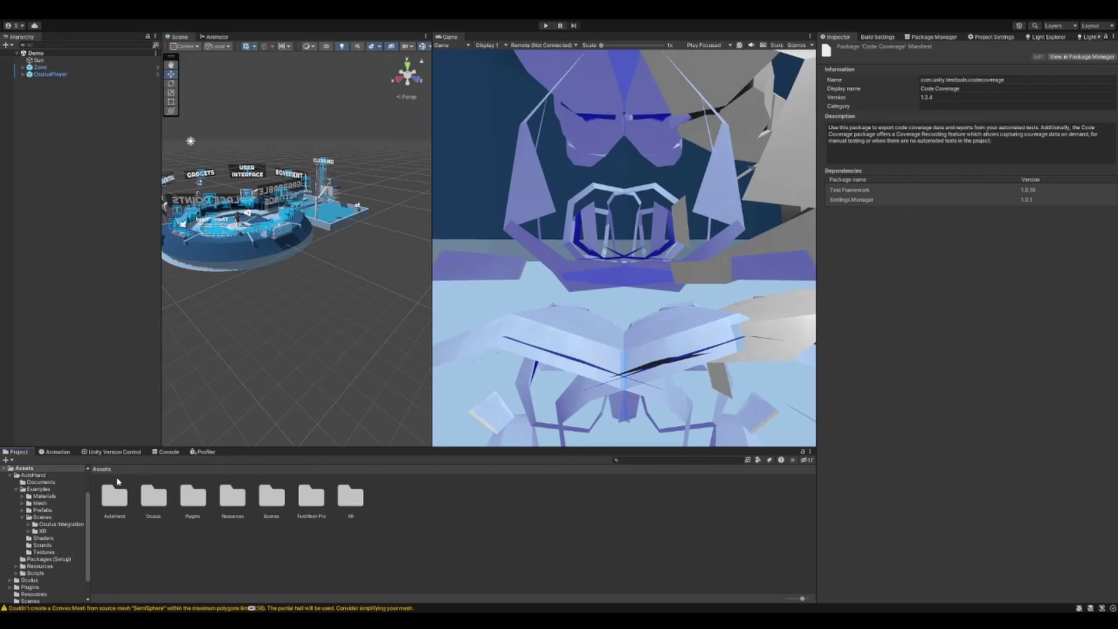
right_drag(403, 205, 402, 206)
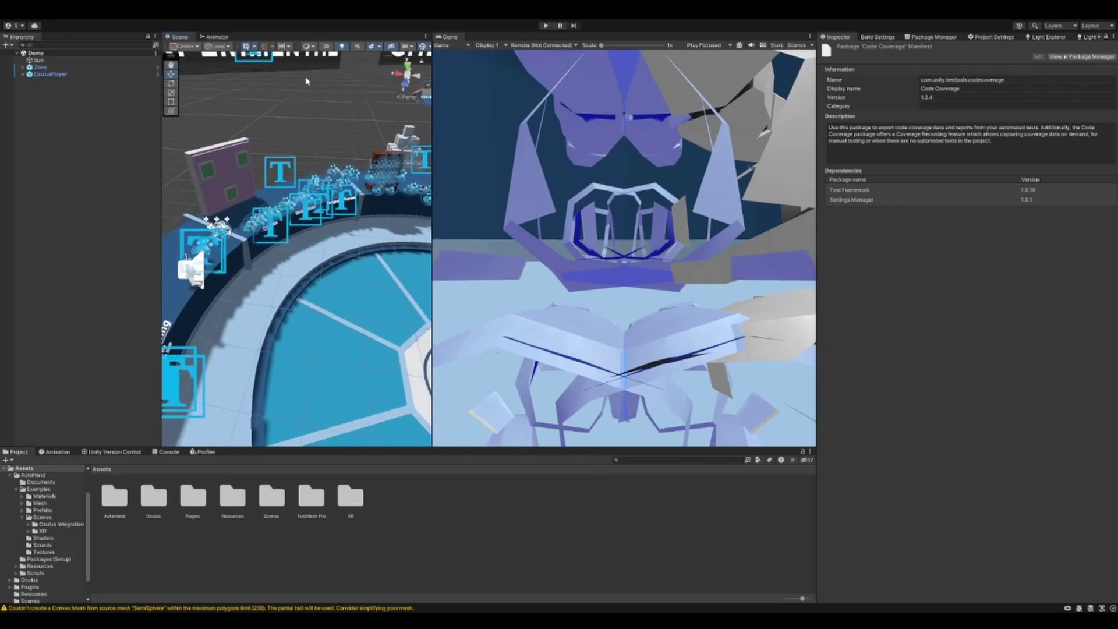
click(928, 36)
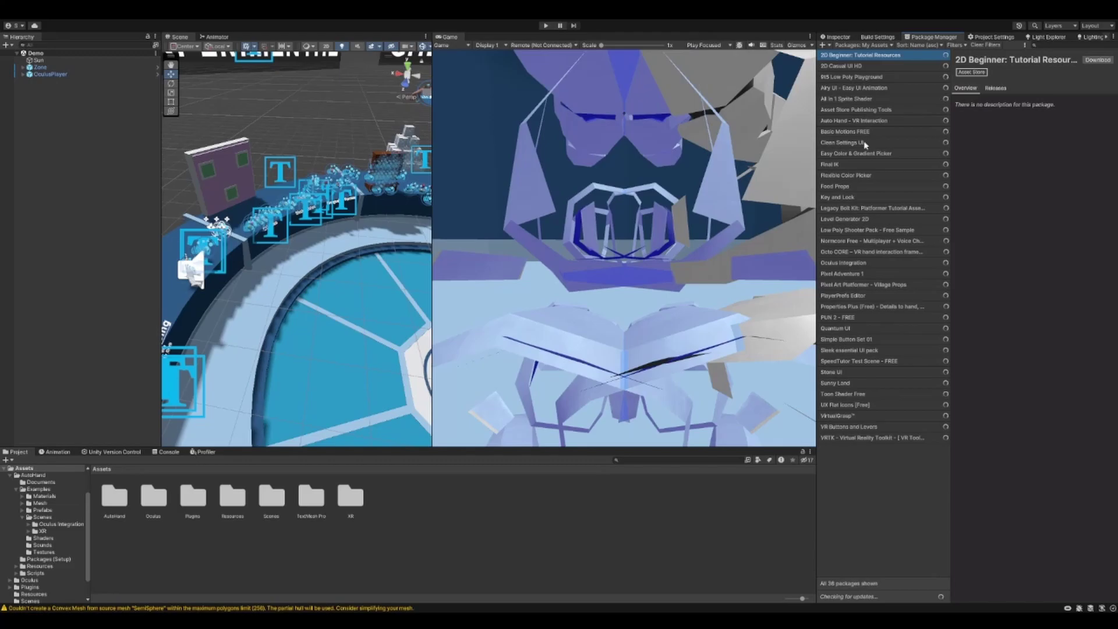
Select Final IK 2.2 in My Assets and import it into the project
click(877, 165)
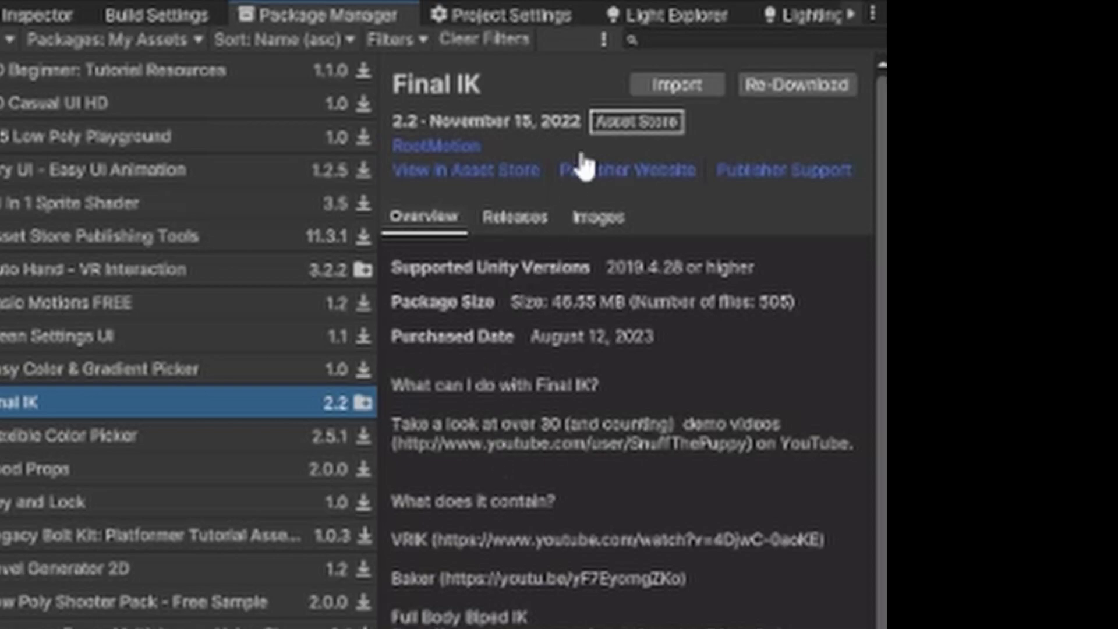
click(667, 88)
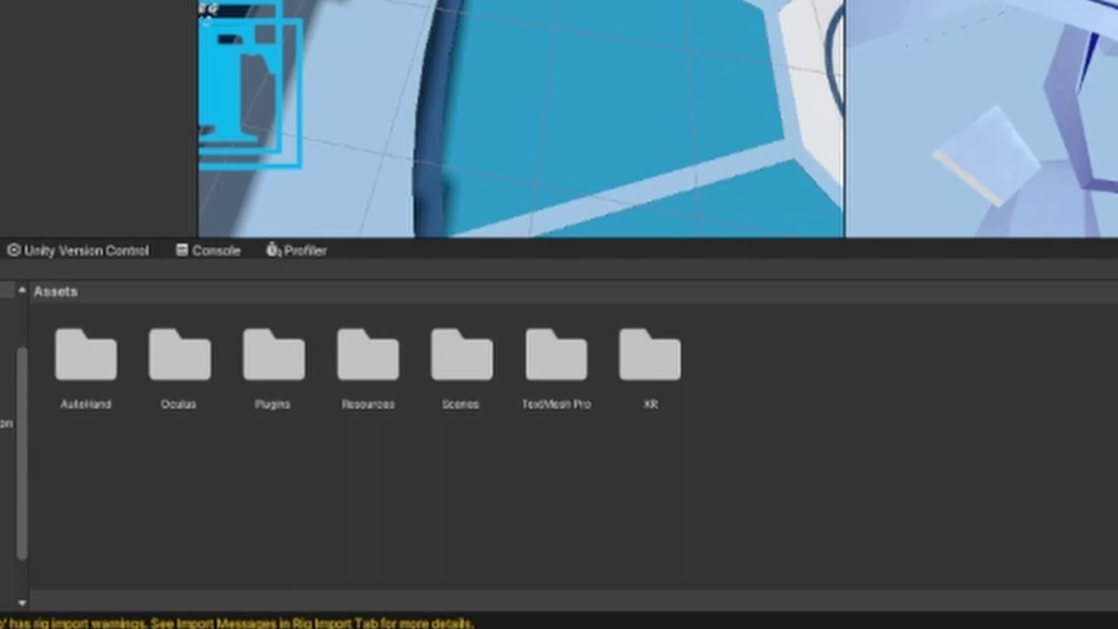
Confirm RootMotion landed in Plugins and locate AutoHand's FinalIK setup package
double_click(270, 367)
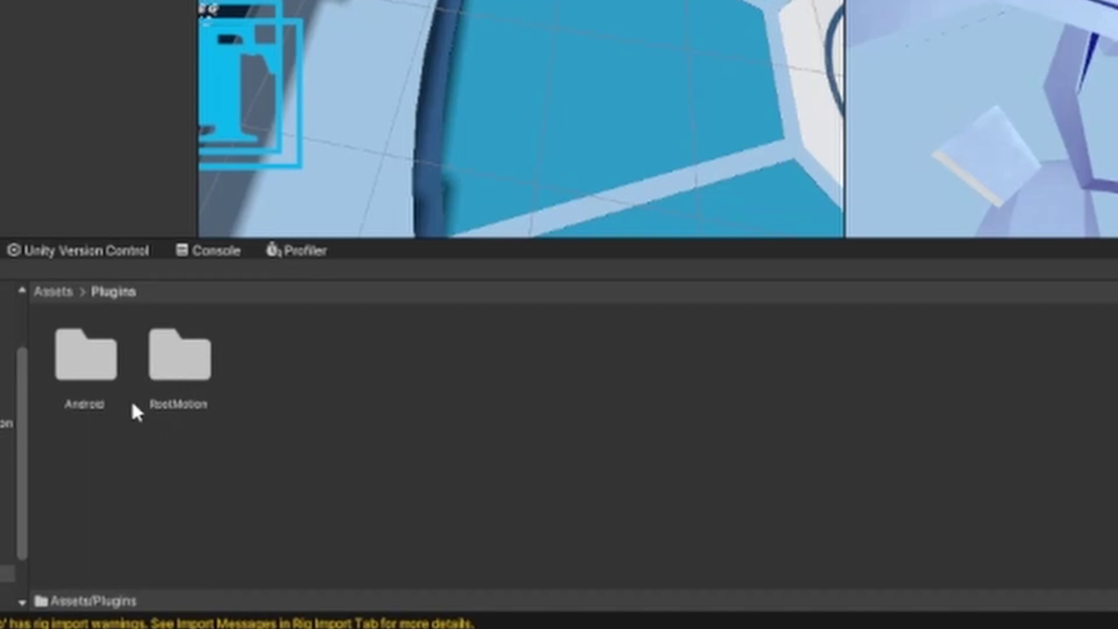
double_click(186, 366)
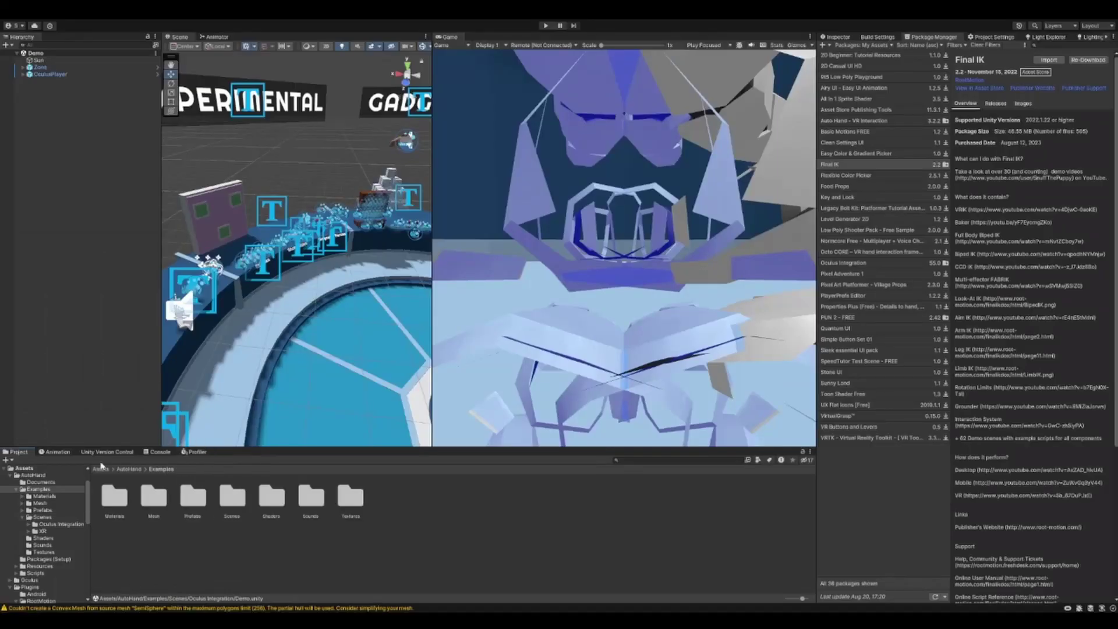
click(104, 469)
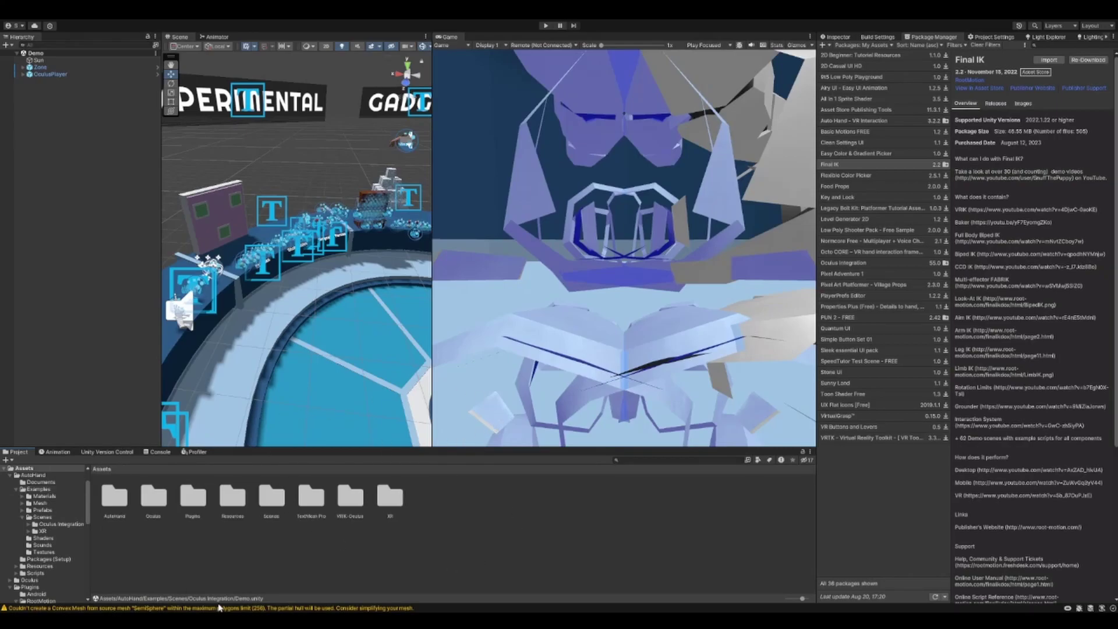
click(128, 496)
double_click(127, 496)
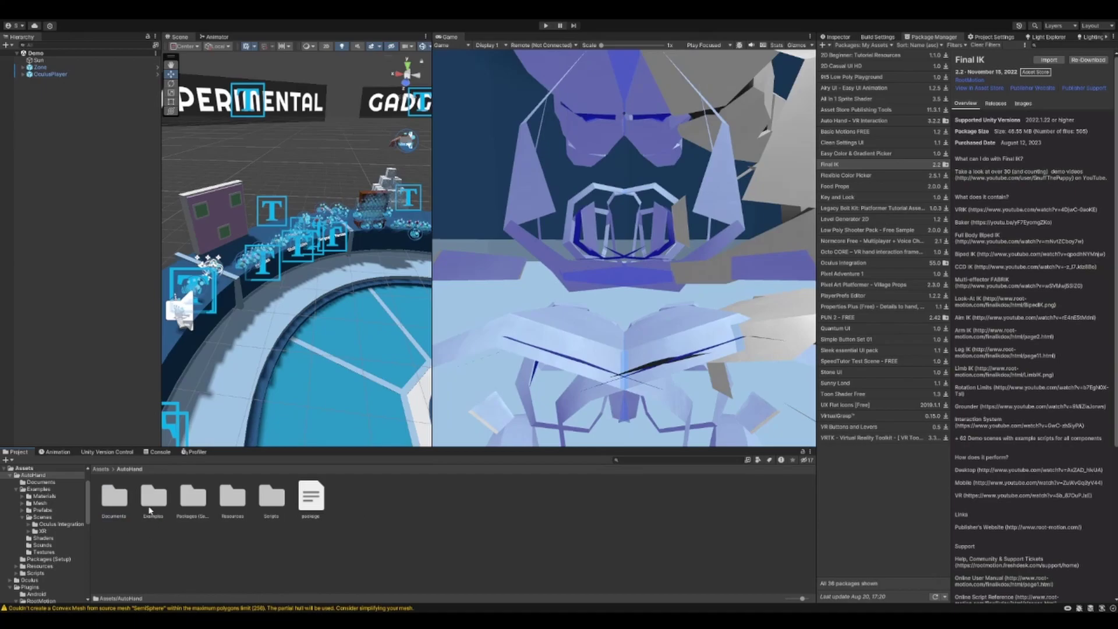
double_click(196, 500)
click(114, 496)
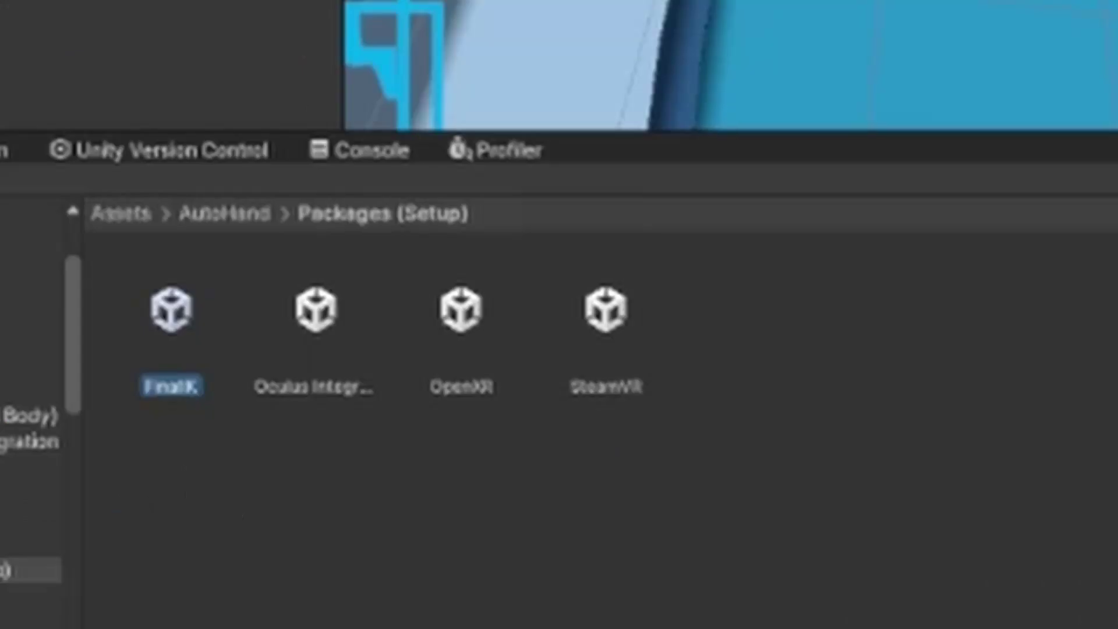
Open the Demo (BETA) scene from AutoHand Examples > Scenes > FinalIK (Full Body)
click(137, 469)
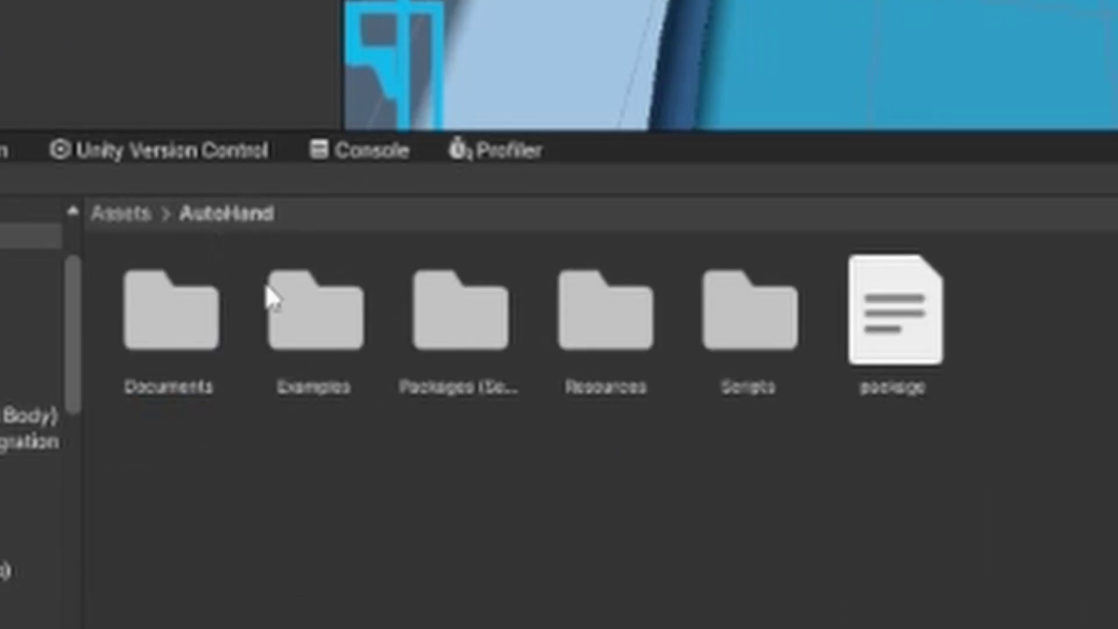
double_click(325, 300)
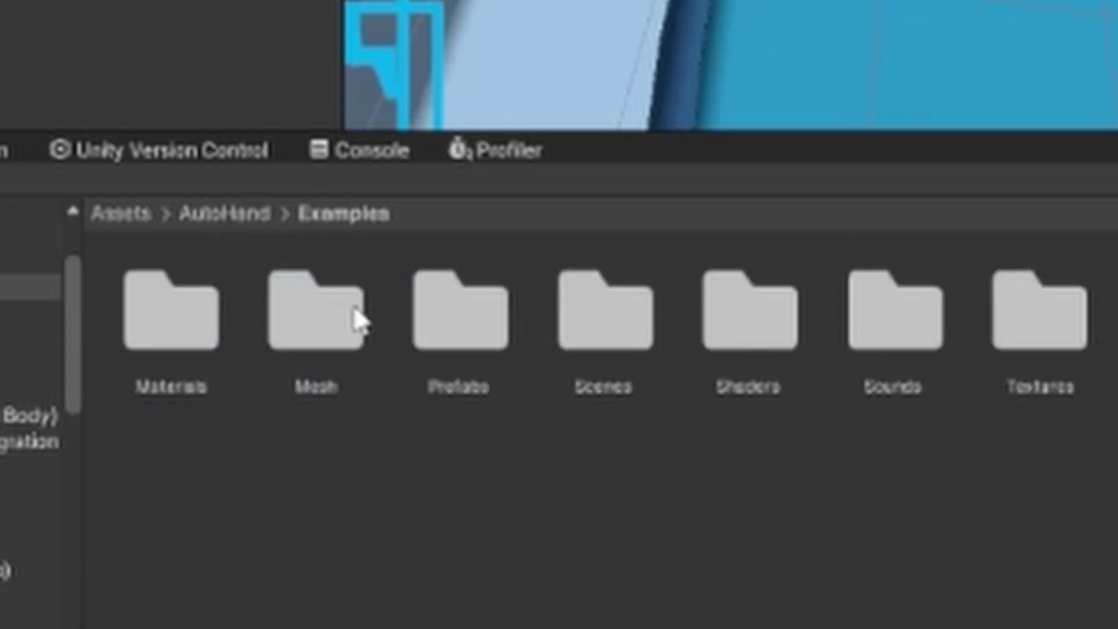
double_click(618, 312)
double_click(198, 302)
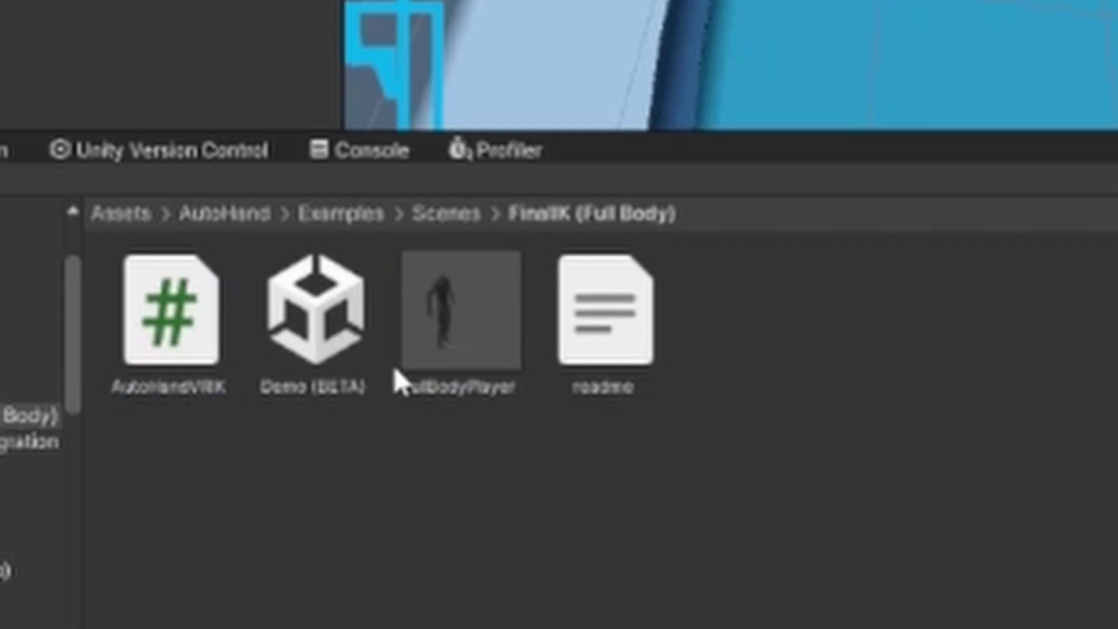
click(333, 325)
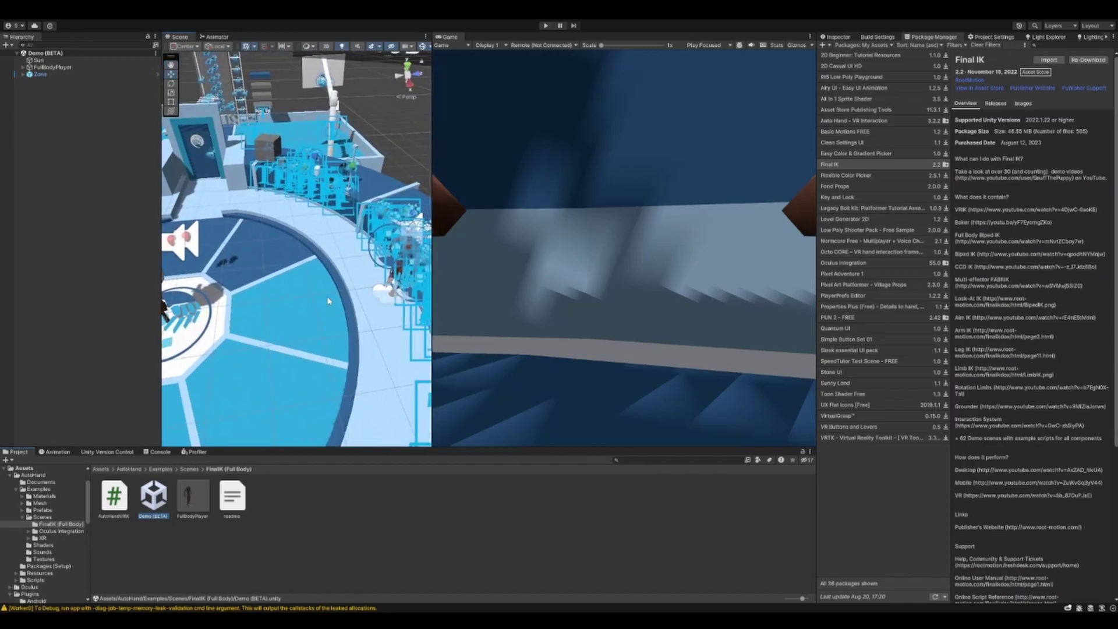
Fly the Scene view to the robot and inspect FullBodyPlayer's Transform and XR Hand Offset
drag(432, 64, 477, 64)
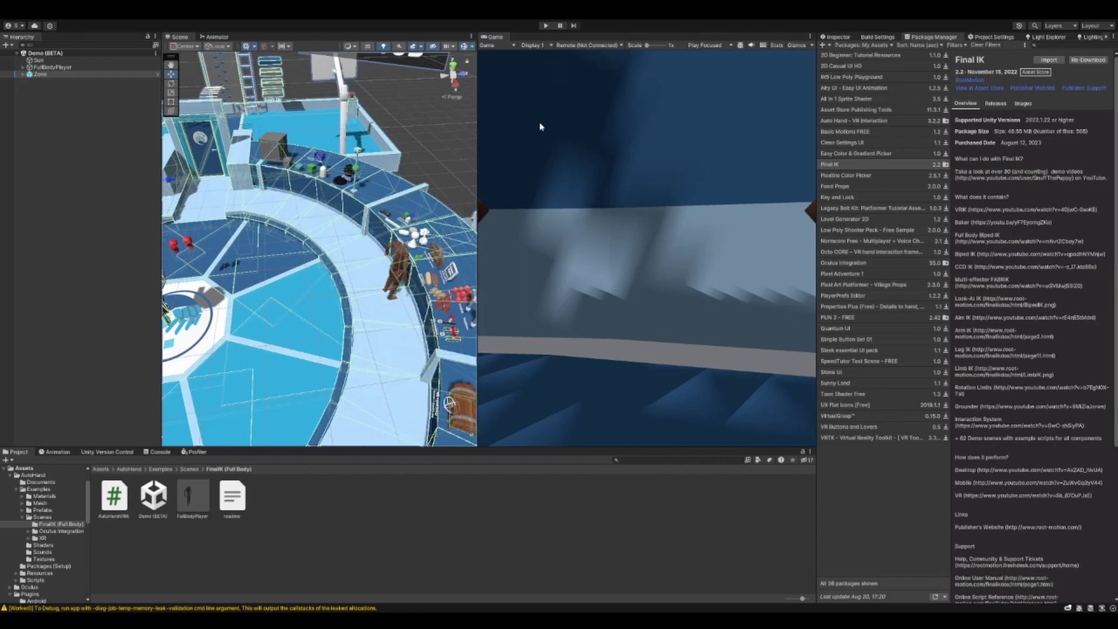
click(529, 493)
right_drag(378, 296, 333, 295)
key(w)
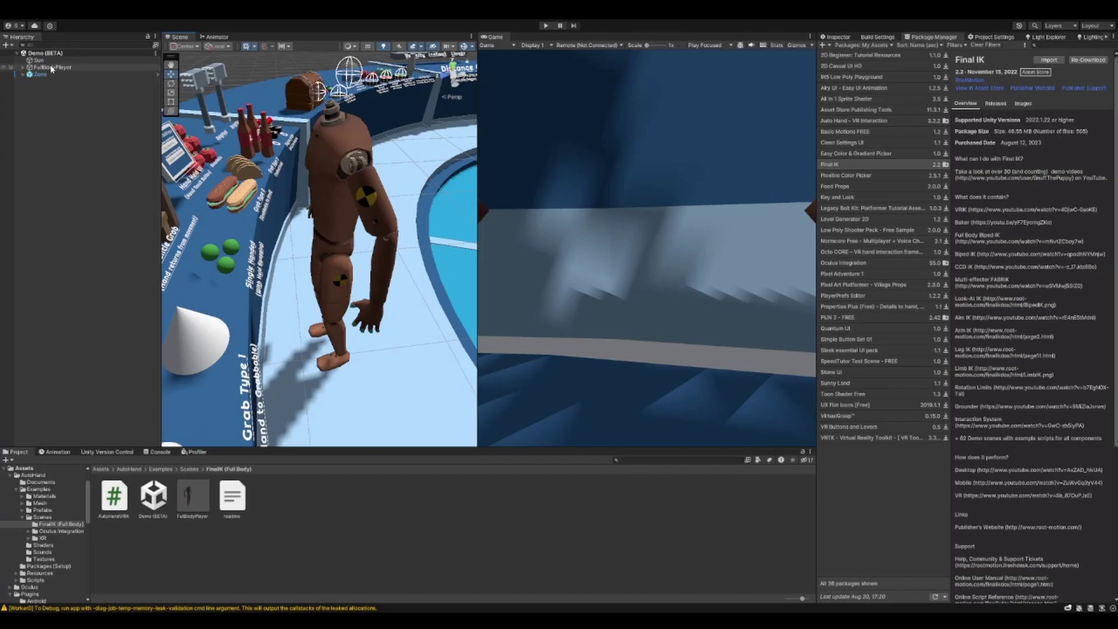
click(25, 68)
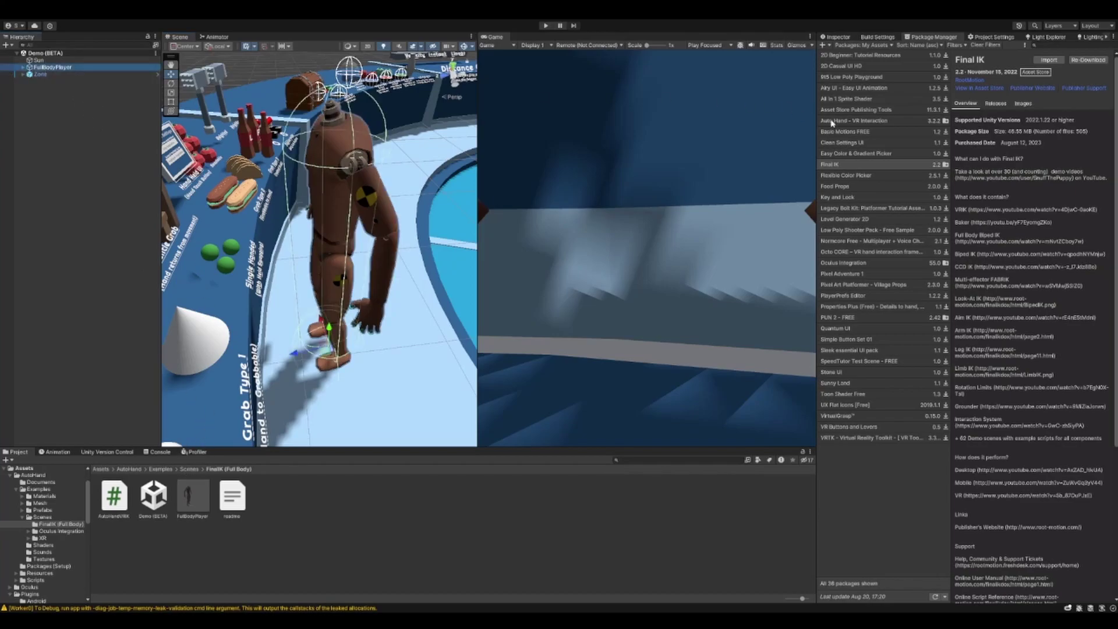
click(837, 38)
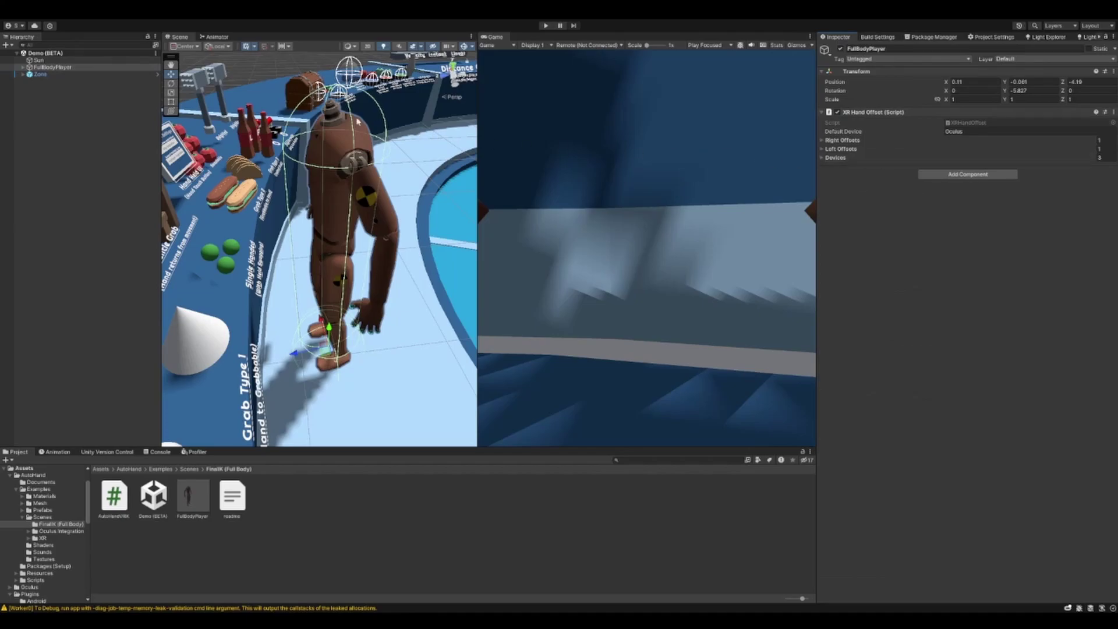
Expand FullBodyPlayer and TrackerOffsets, then review HandPlayer's Auto Hand Player settings
click(23, 67)
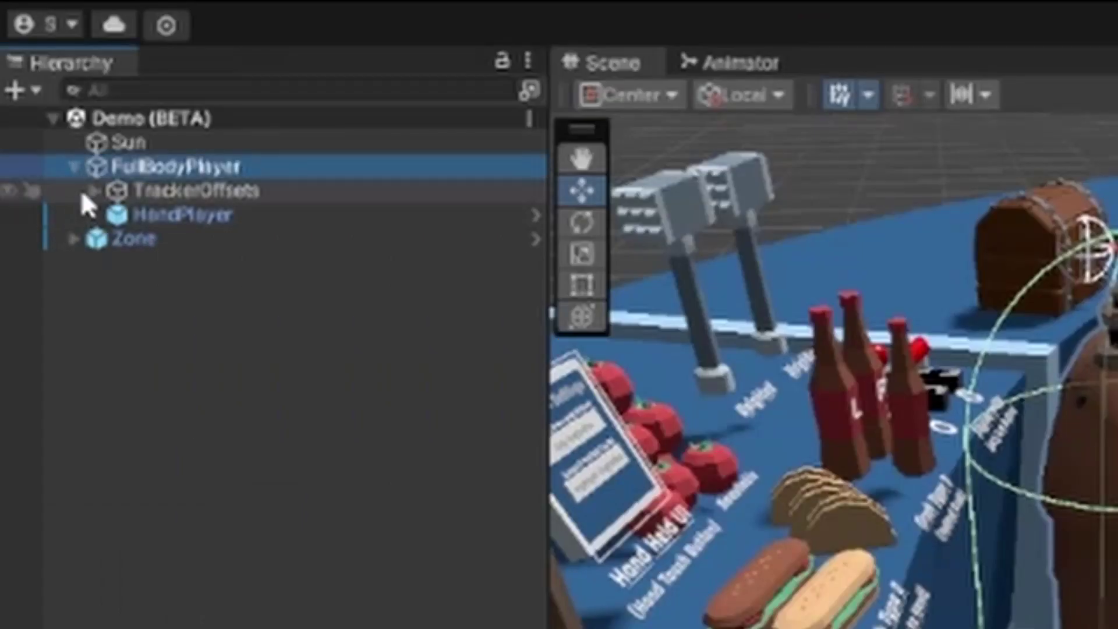
click(88, 193)
click(94, 191)
click(192, 167)
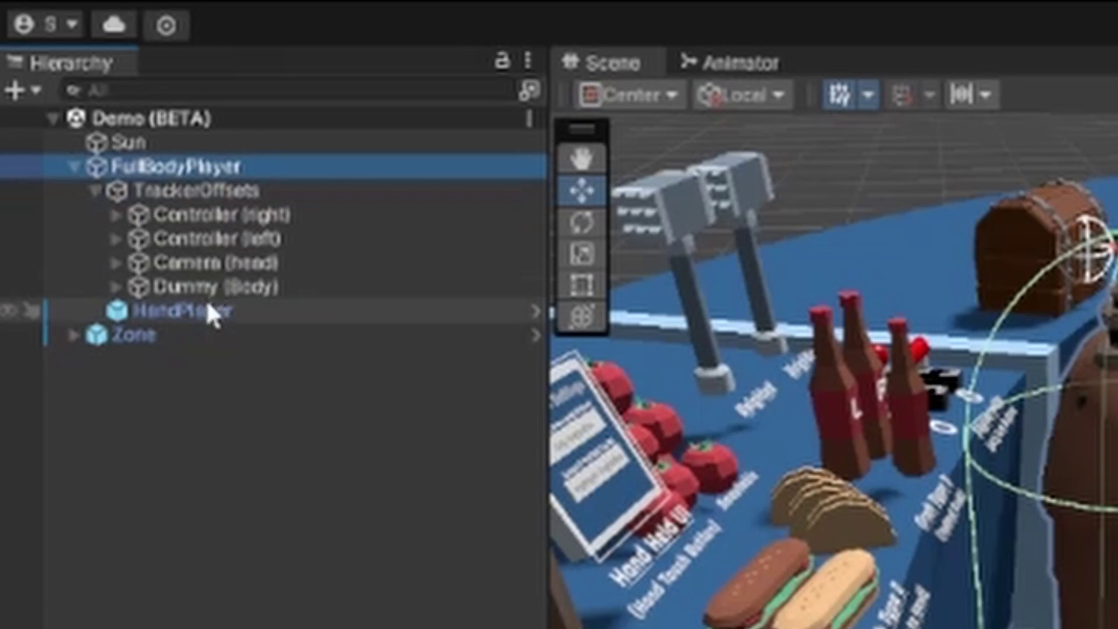
click(209, 310)
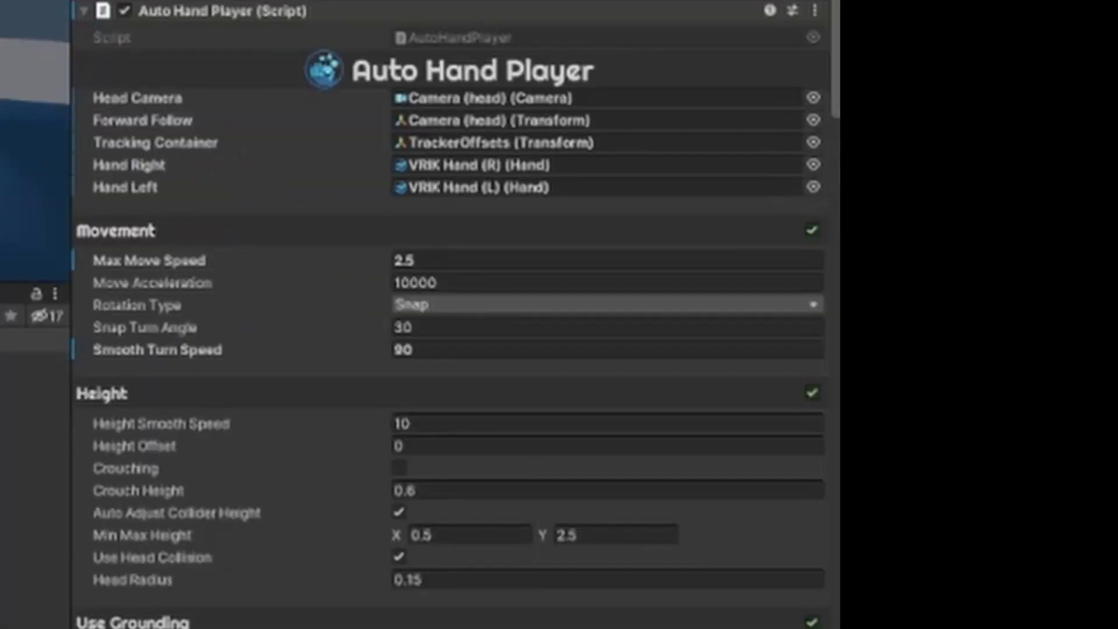
scroll(370, 82, down, 15)
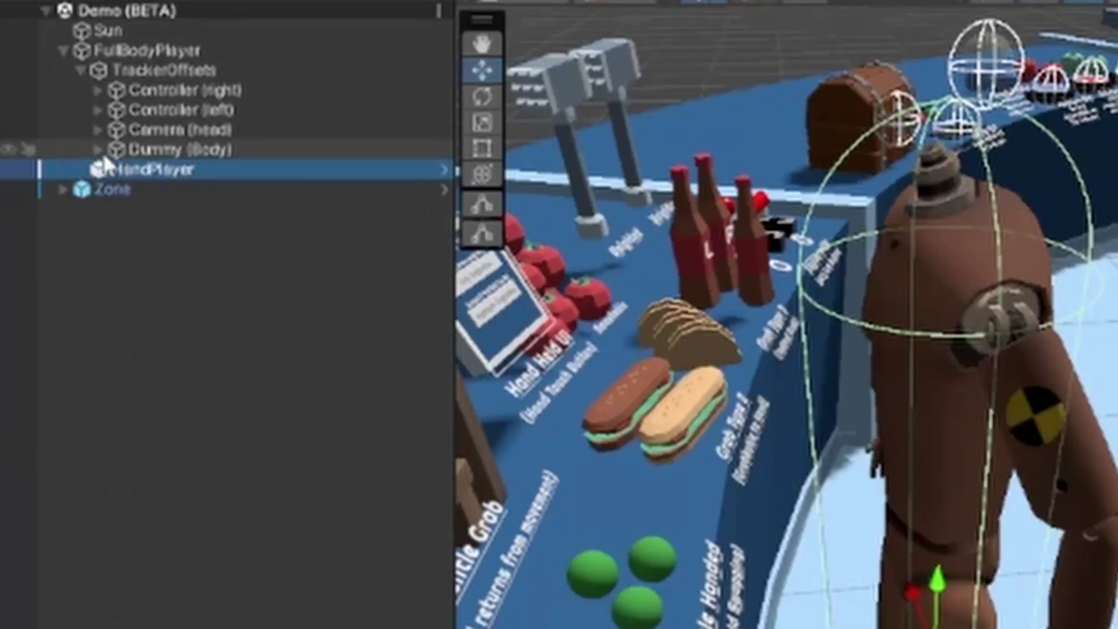
Expand Dummy (Body) bones from BipDummy down through the spine to Bip002 Neck
click(98, 149)
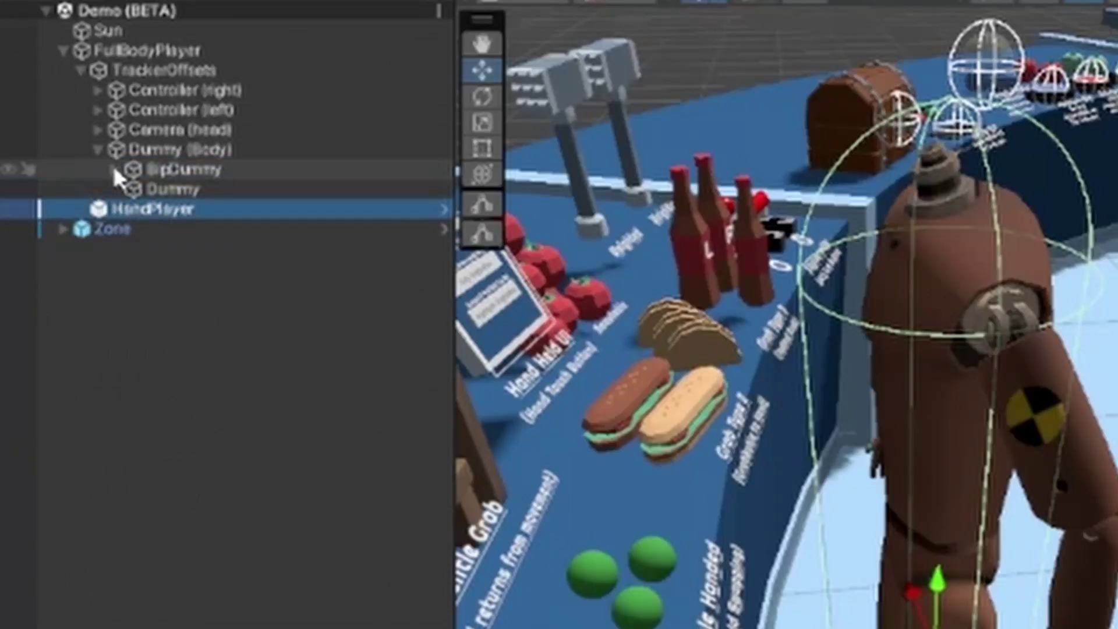
click(116, 169)
click(133, 189)
click(150, 210)
click(167, 268)
click(185, 288)
click(202, 308)
click(257, 328)
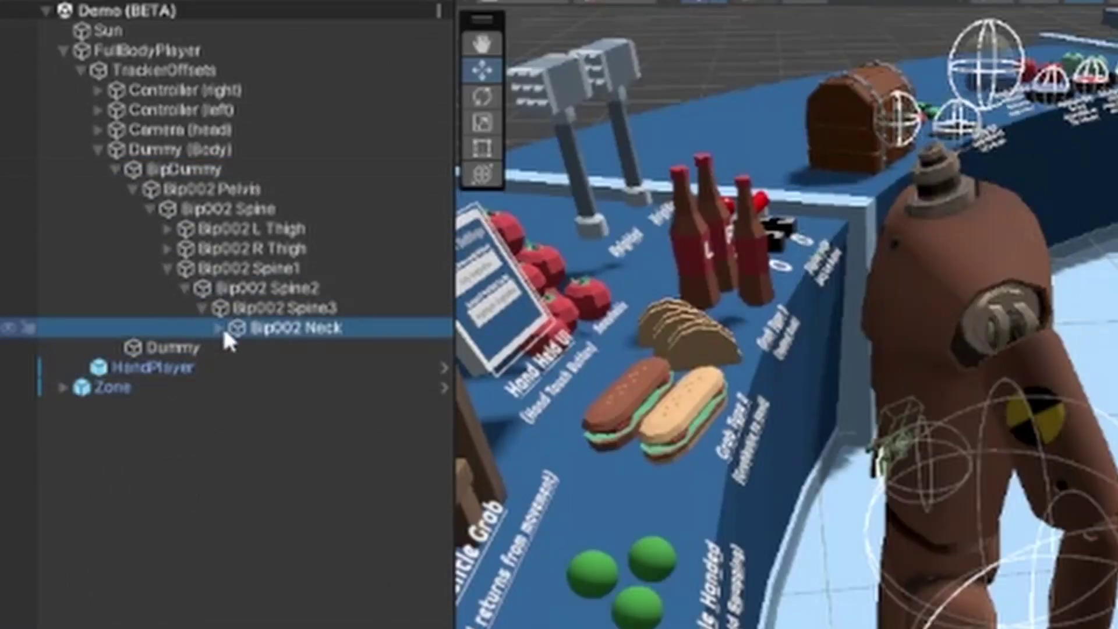
click(220, 328)
Expand both arms to the forearms, inspect VRIK Hand (L), then reselect HandPlayer
click(236, 387)
click(236, 367)
click(253, 387)
click(253, 447)
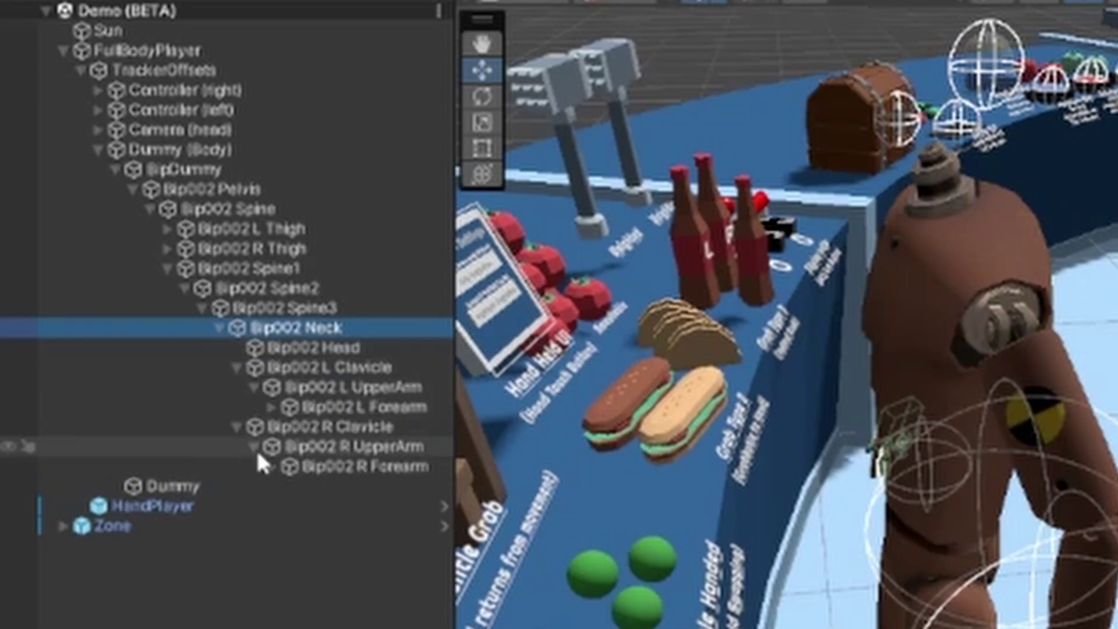
click(271, 406)
click(271, 486)
click(326, 427)
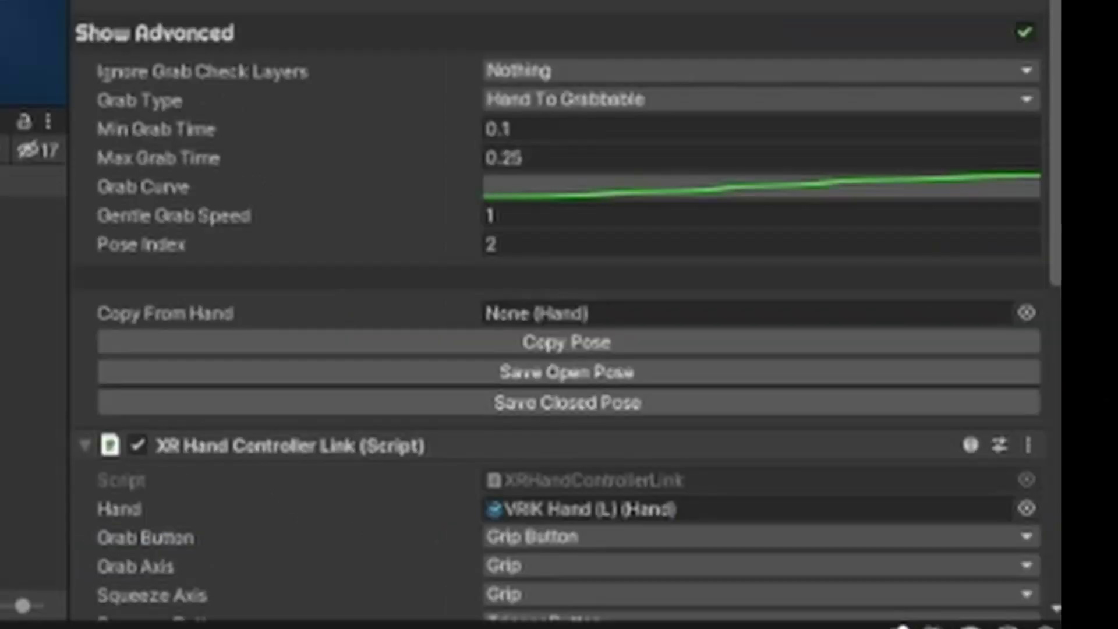
scroll(386, 74, down, 5)
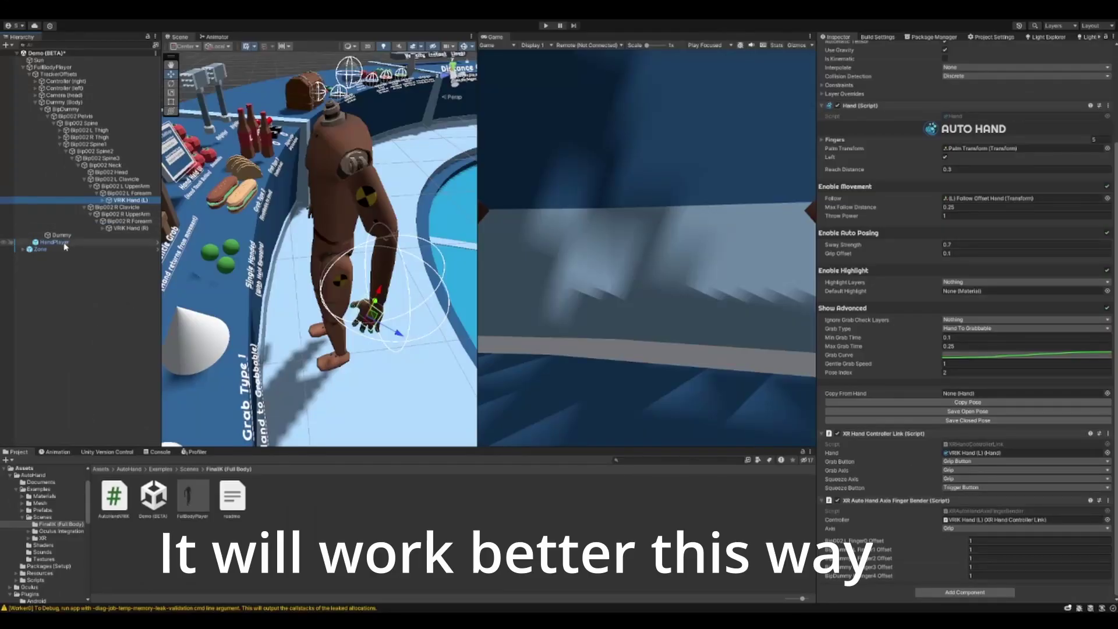
click(54, 242)
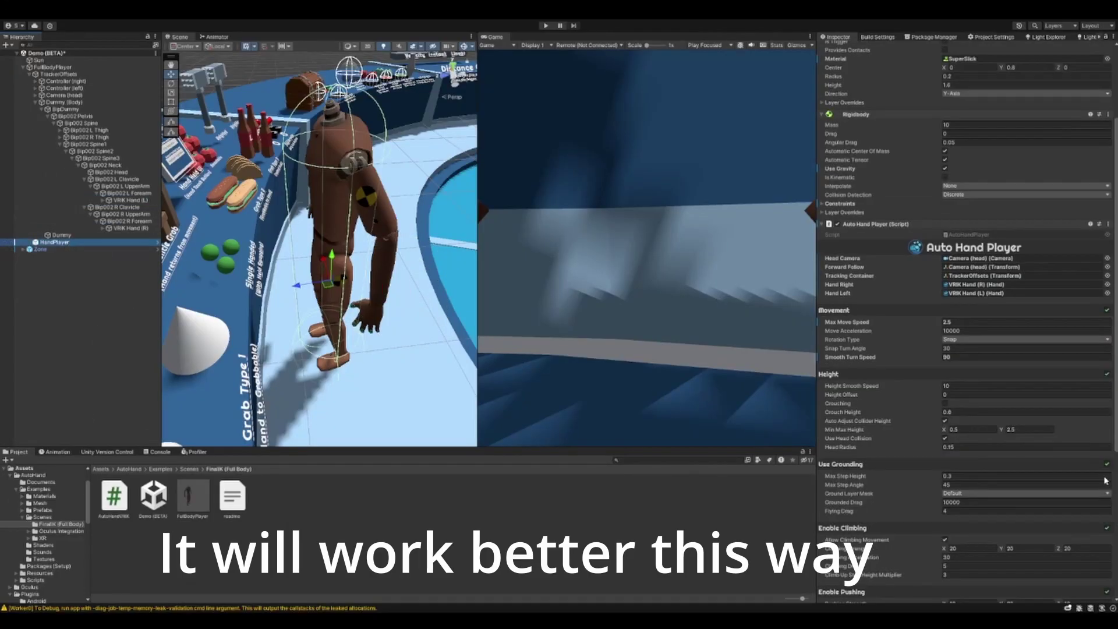
Scroll the Auto Hand Player settings and bring up Oculus Integration 55.0 in My Assets
scroll(1106, 480, down, 5)
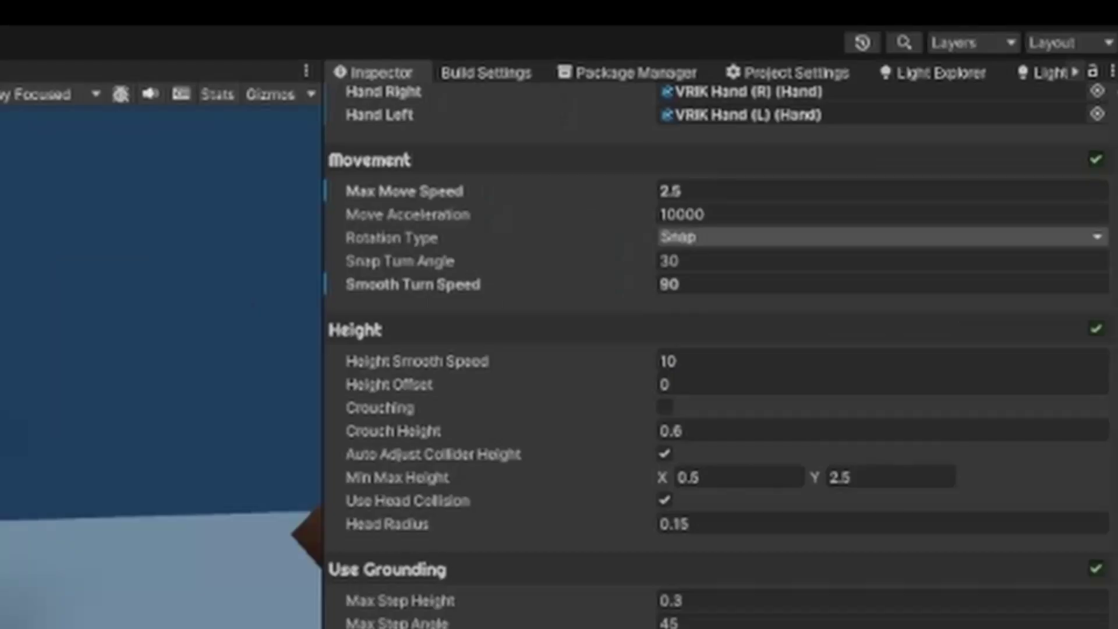
click(932, 37)
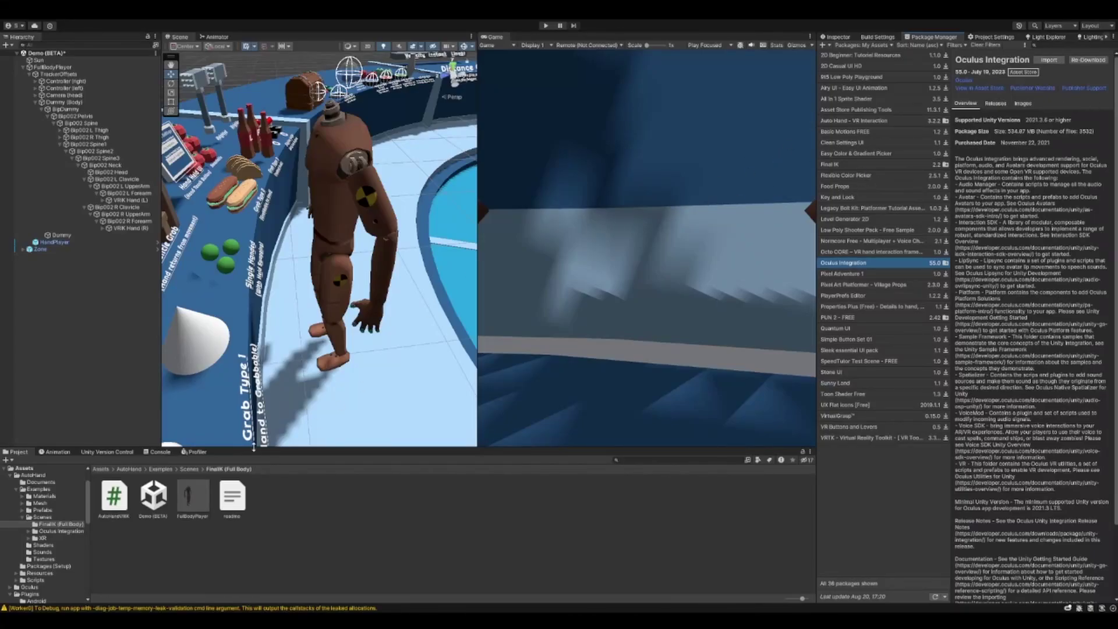
Check the Oculus folder in Assets and view its properties
click(100, 469)
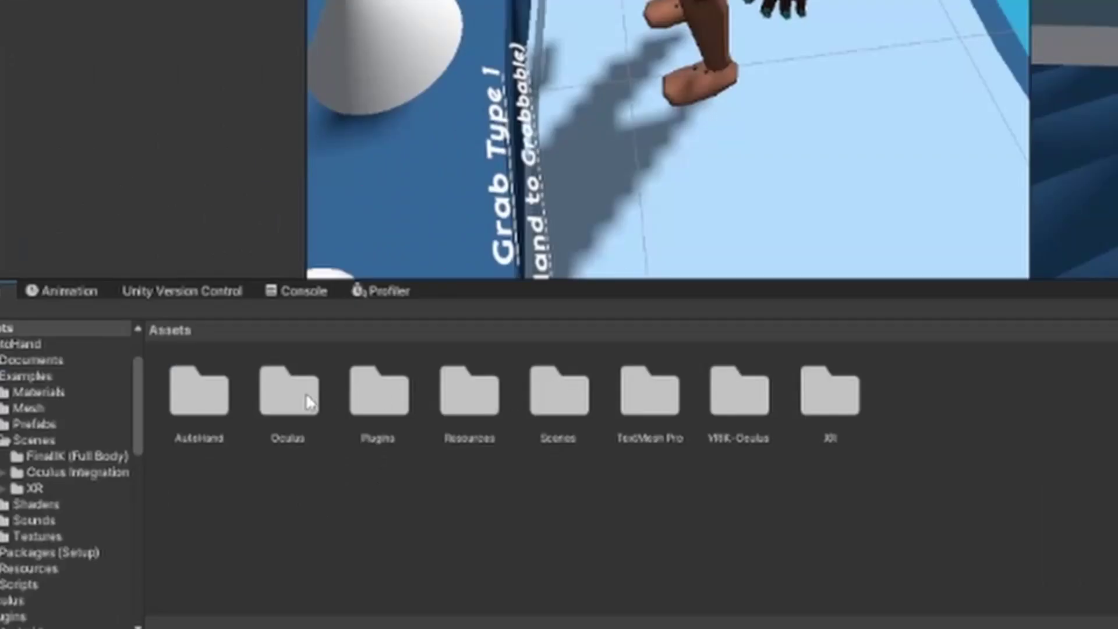
double_click(309, 402)
click(164, 330)
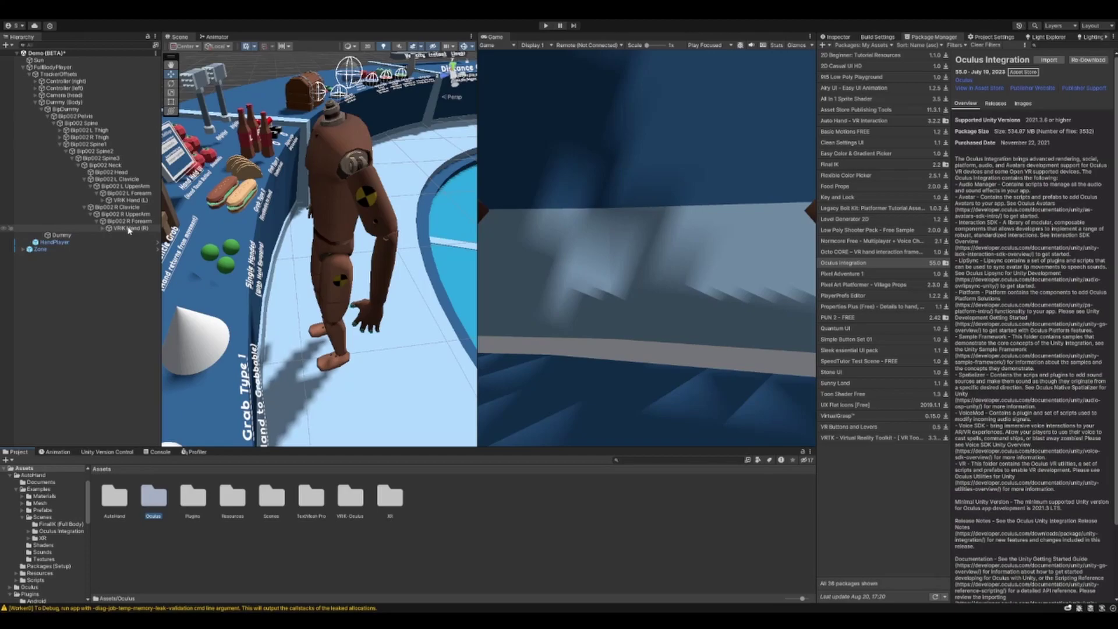
key(ctrl+3)
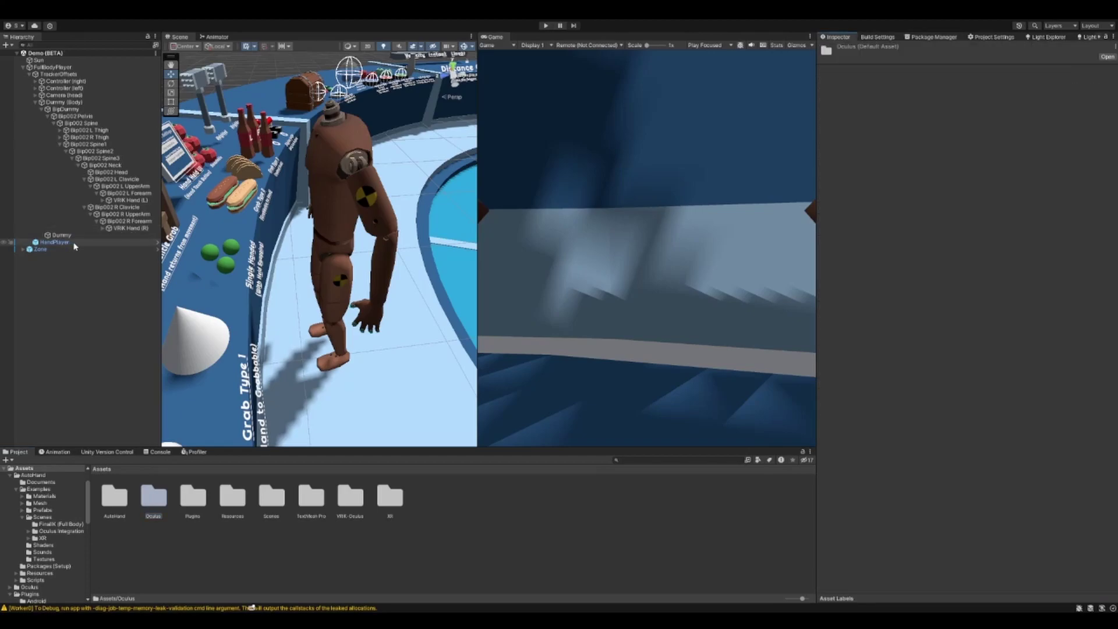
Select HandPlayer and scroll to its XR Hand Player Controller Link and Add Component
click(74, 243)
scroll(962, 411, down, 5)
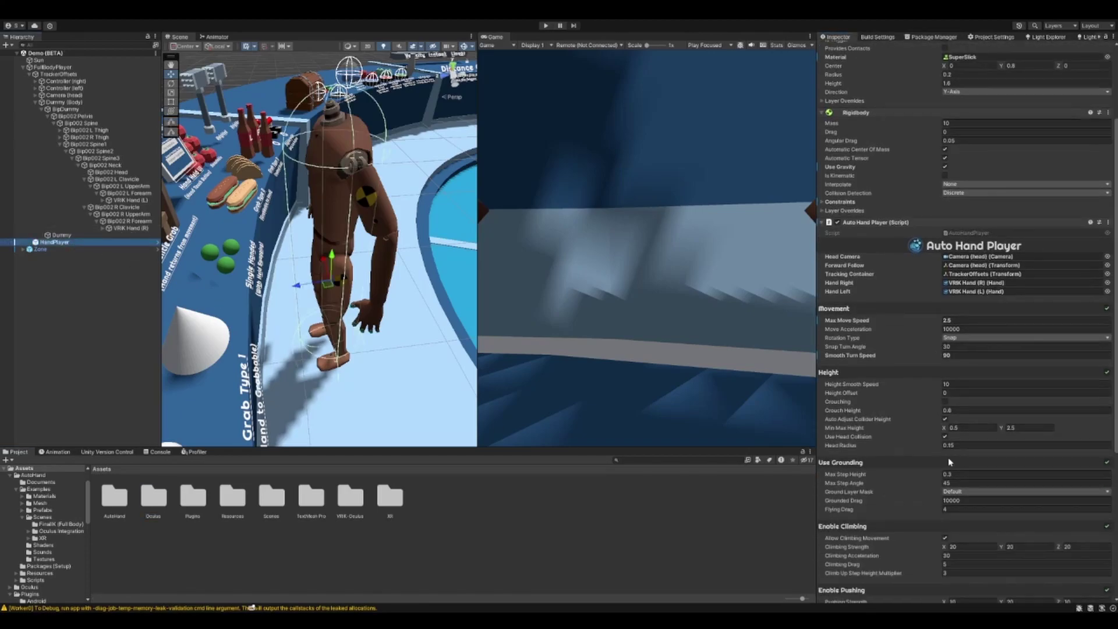
scroll(958, 411, down, 3)
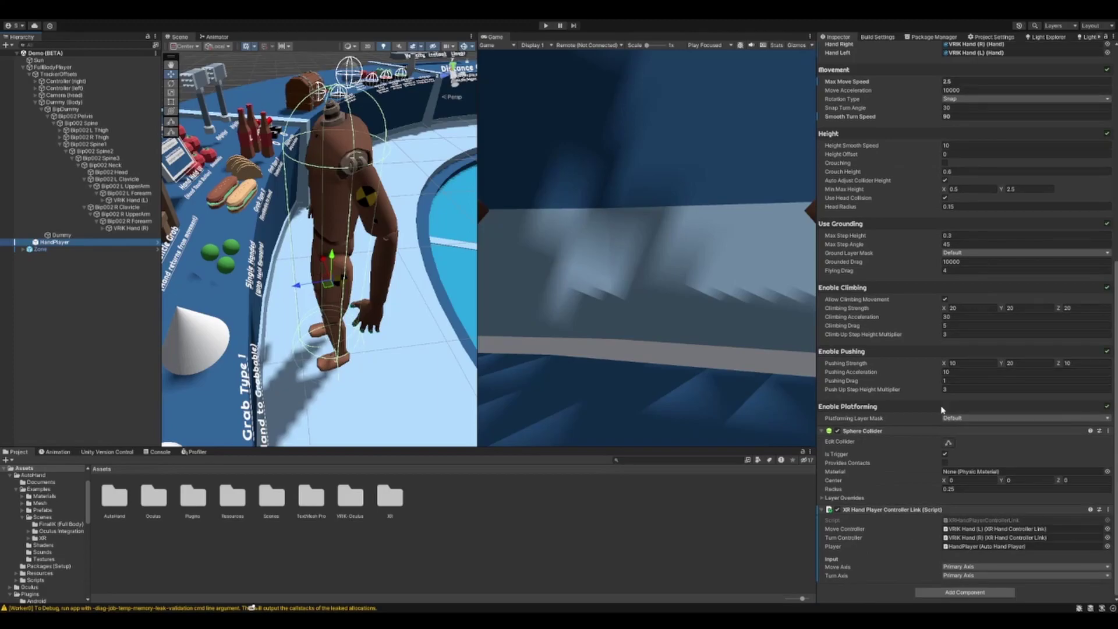
click(962, 593)
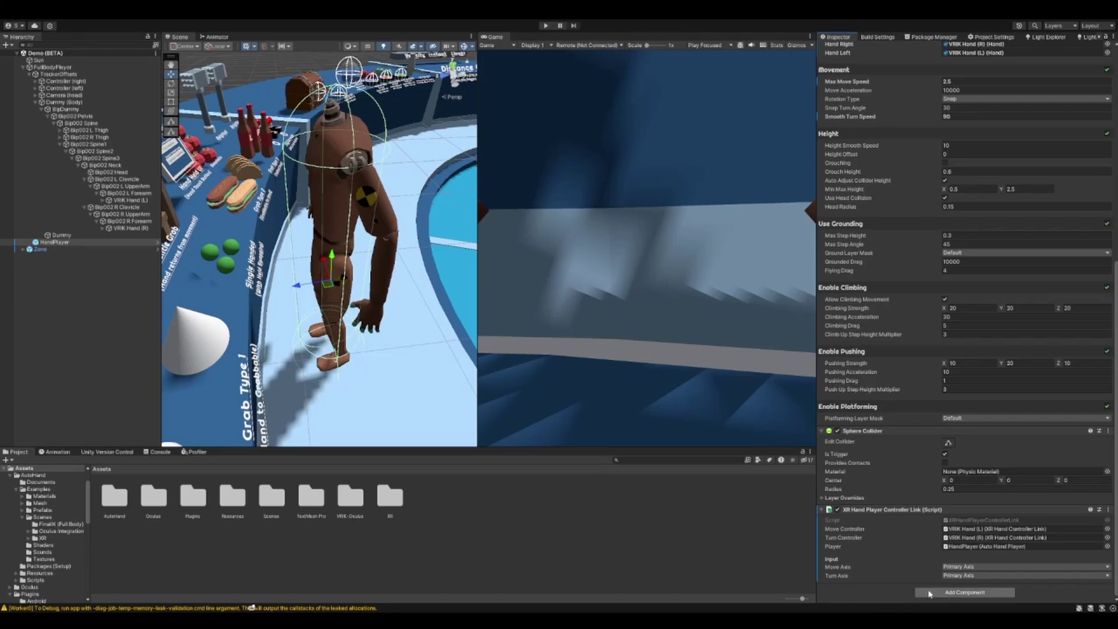
Add OVR Hand Player Controller Link to HandPlayer with Player set to HandPlayer
click(956, 593)
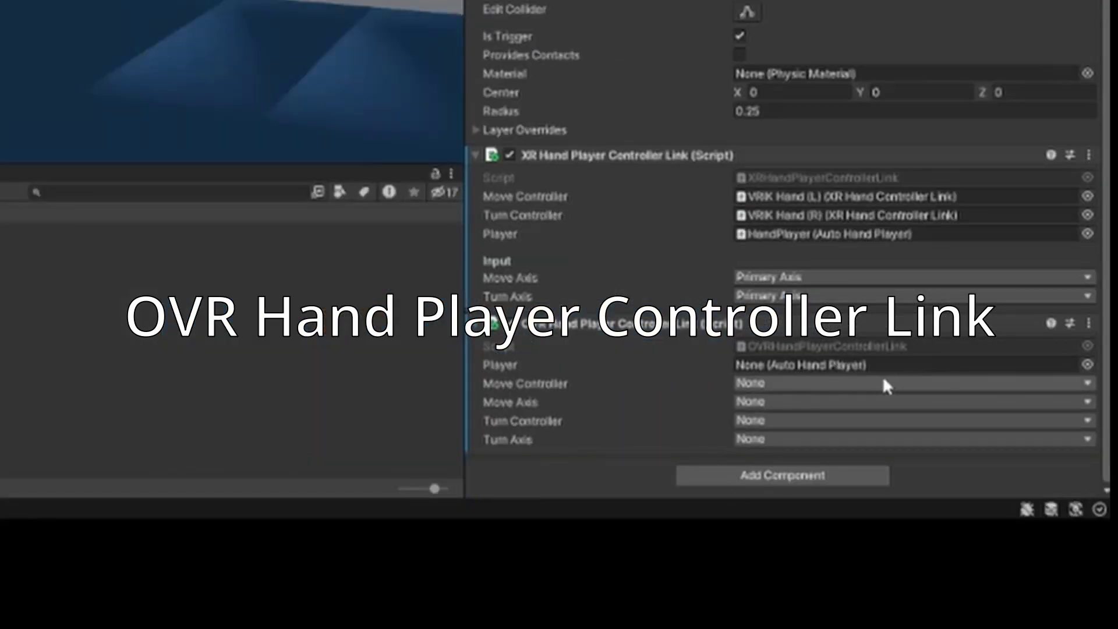
click(1089, 366)
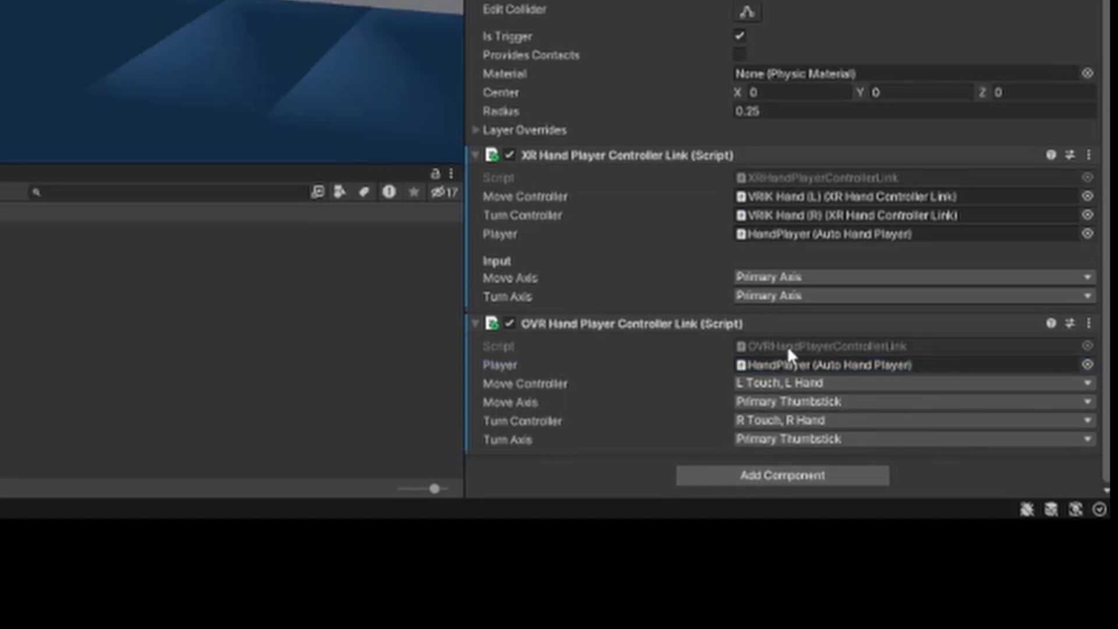
Disable HandPlayer's XR Hand Player Controller Link and select VRIK Hand (R) and (L)
click(505, 159)
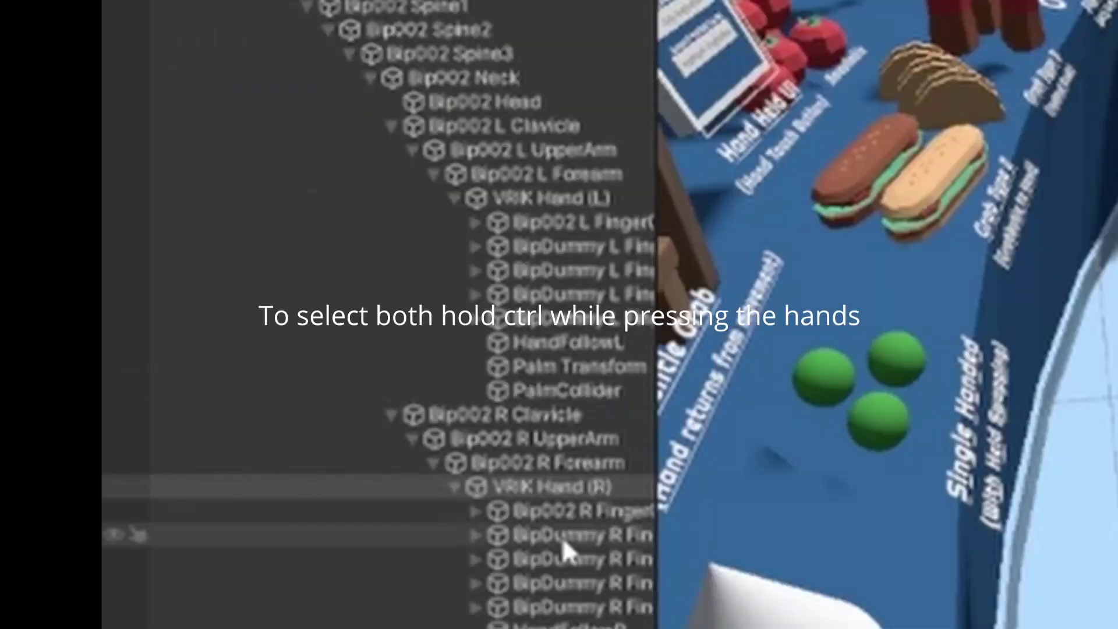
click(550, 488)
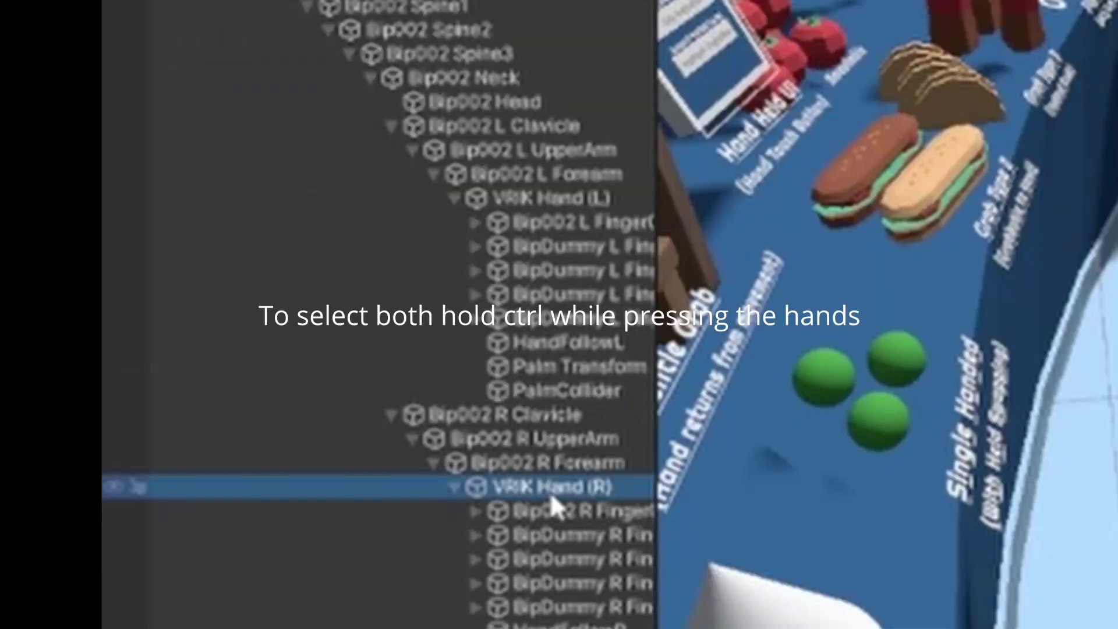
ctrl+click(603, 198)
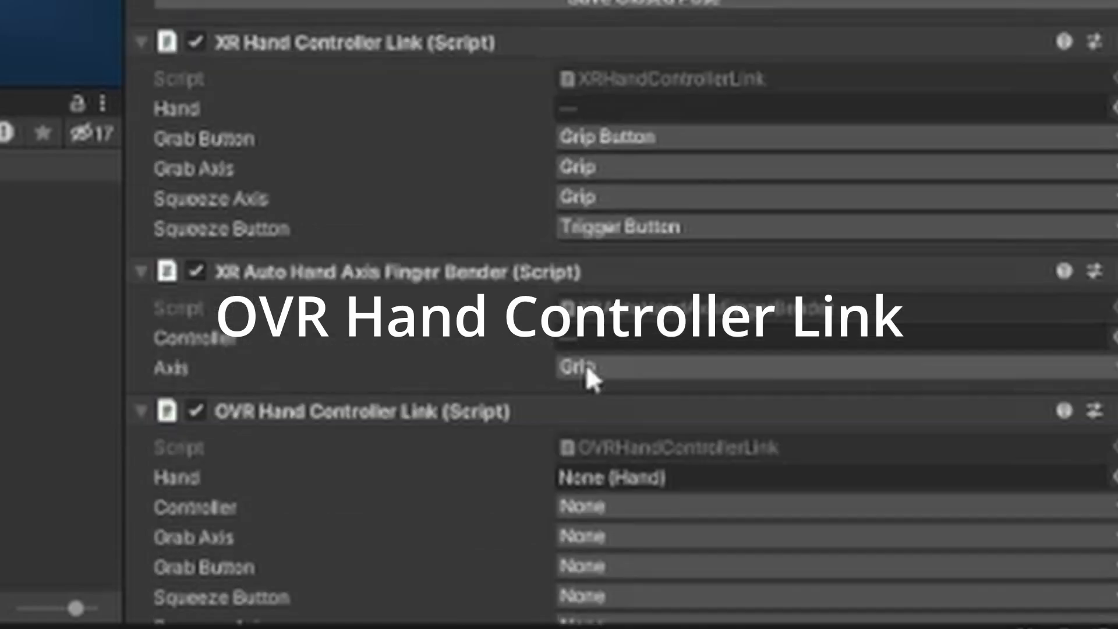
scroll(635, 466, down, 3)
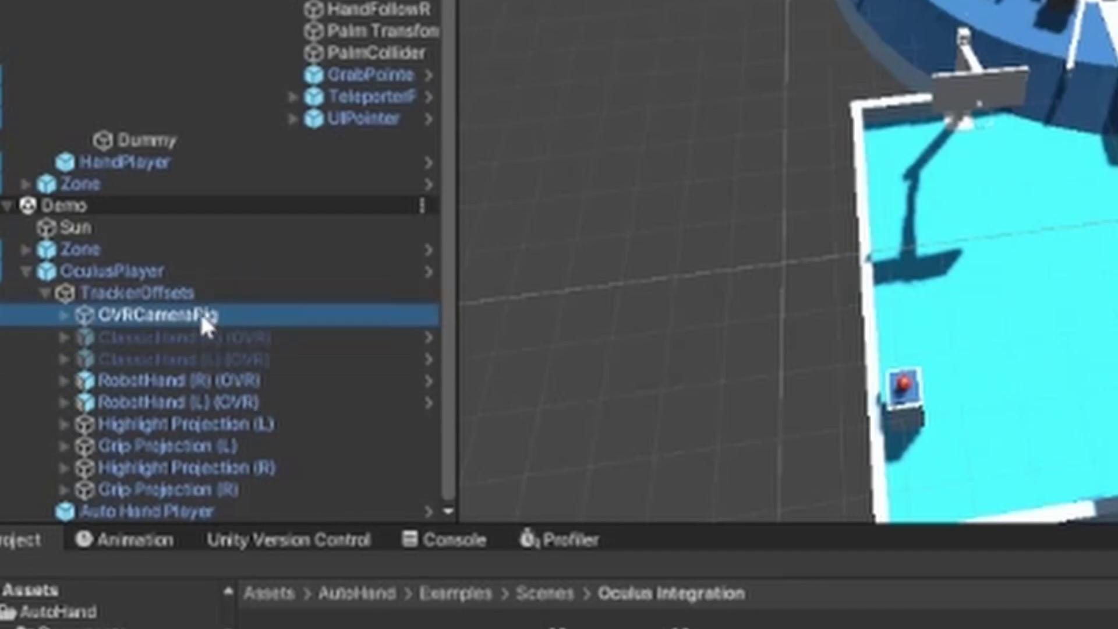
Expand RobotHand (R) and (L) (OVR), then select the right hand's Finger Benders
click(64, 382)
scroll(64, 440, down, 3)
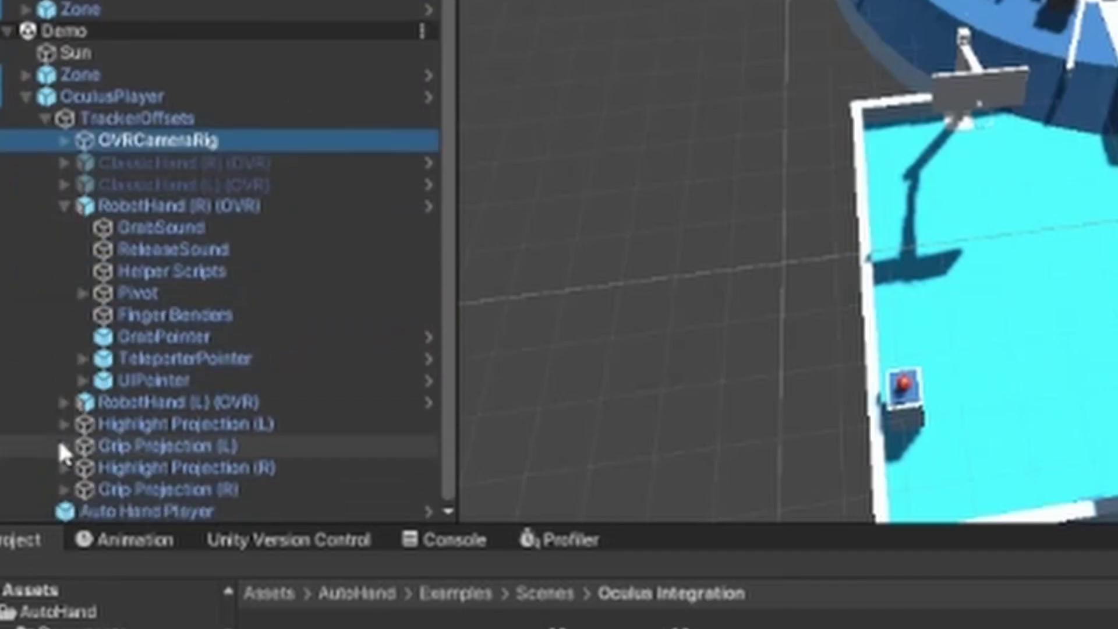
click(65, 402)
scroll(65, 398, down, 2)
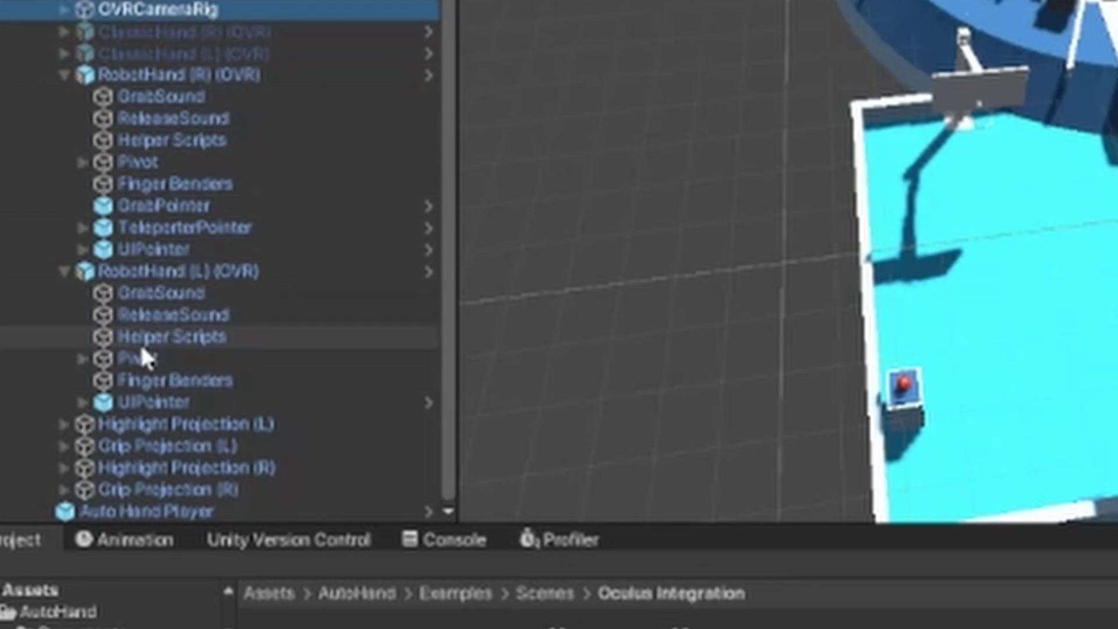
click(189, 401)
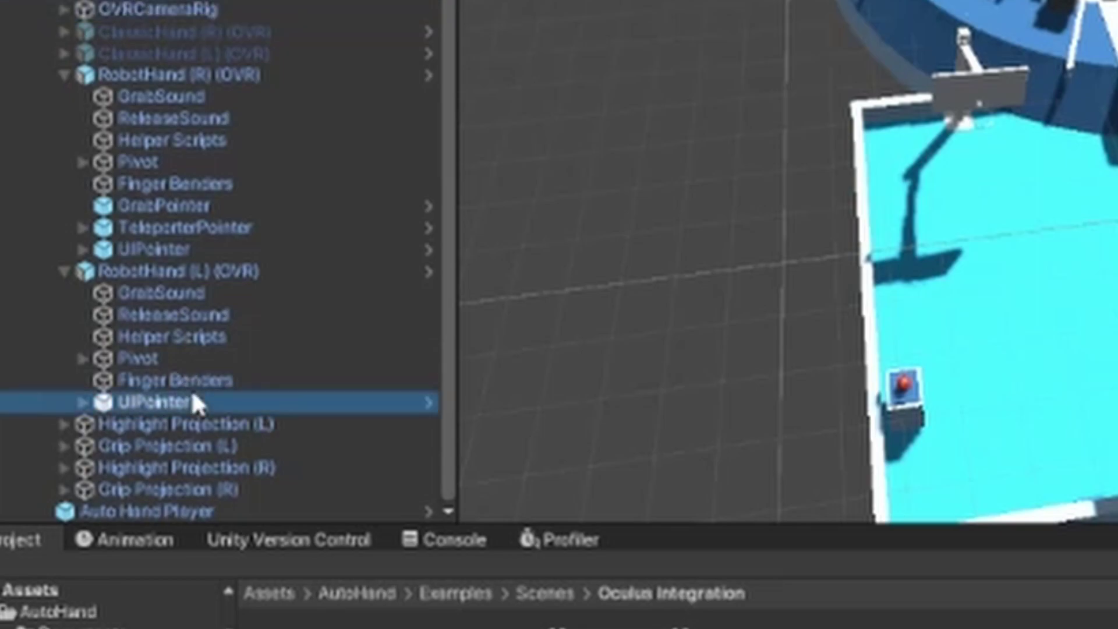
click(177, 380)
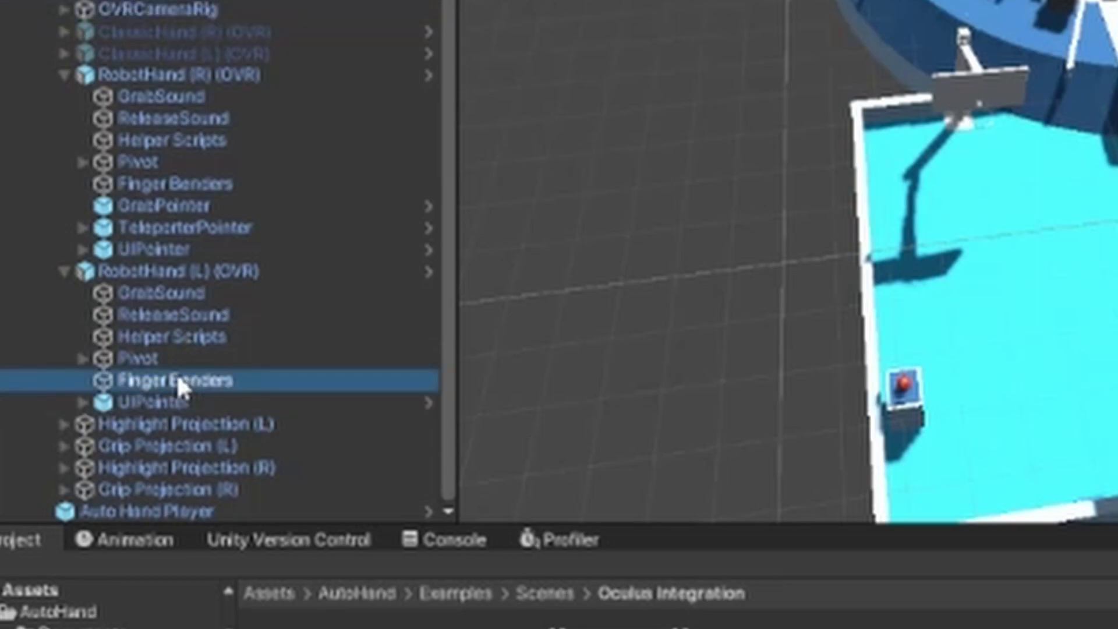
click(194, 184)
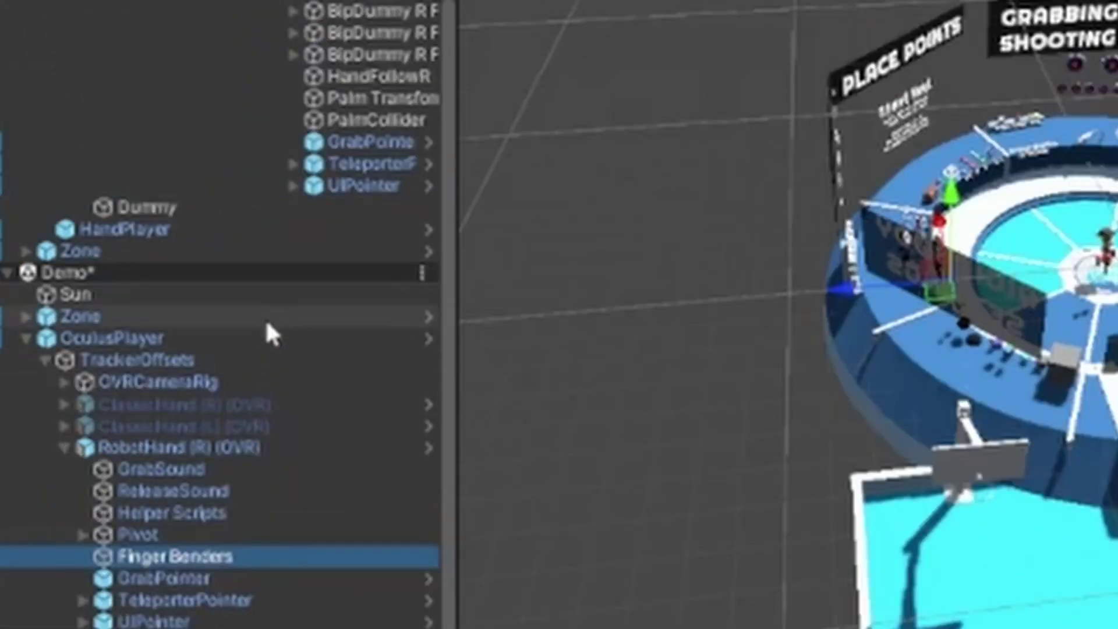
Paste the copied Finger Benders under VRIK Hand (R) and delete the duplicate Finger Bender
scroll(262, 460, up, 6)
click(338, 335)
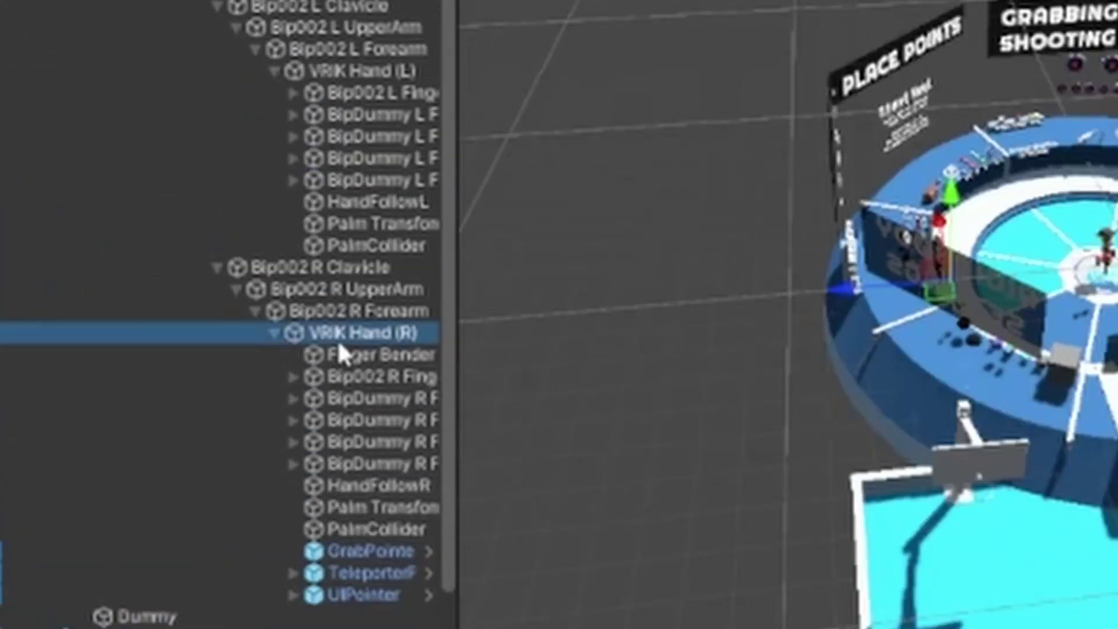
key(ctrl+shift+v)
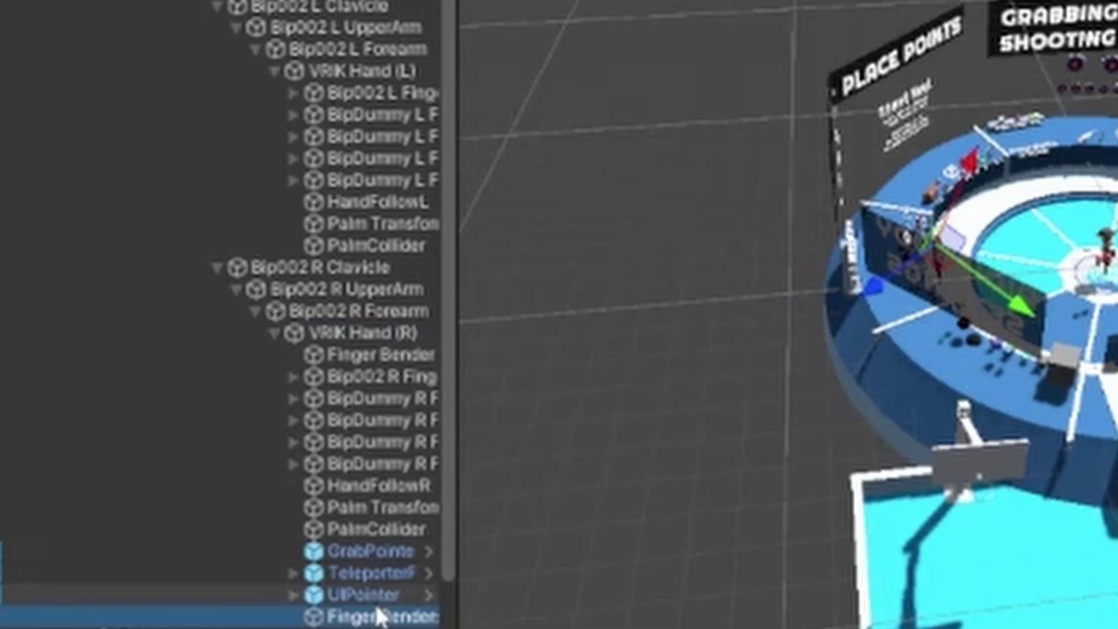
drag(382, 616, 342, 362)
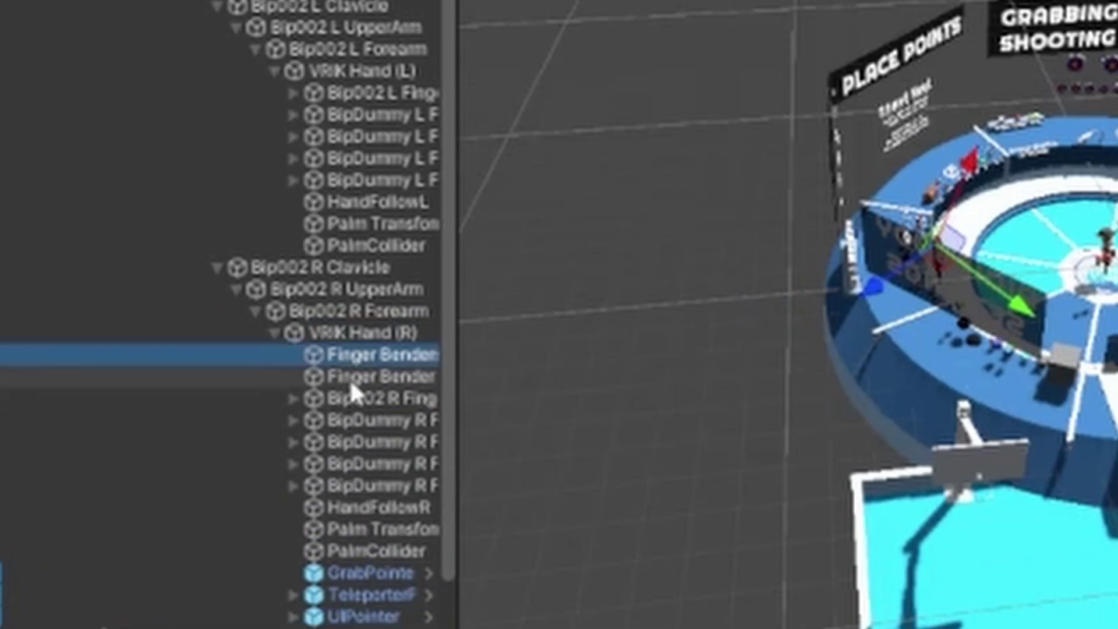
key(Delete)
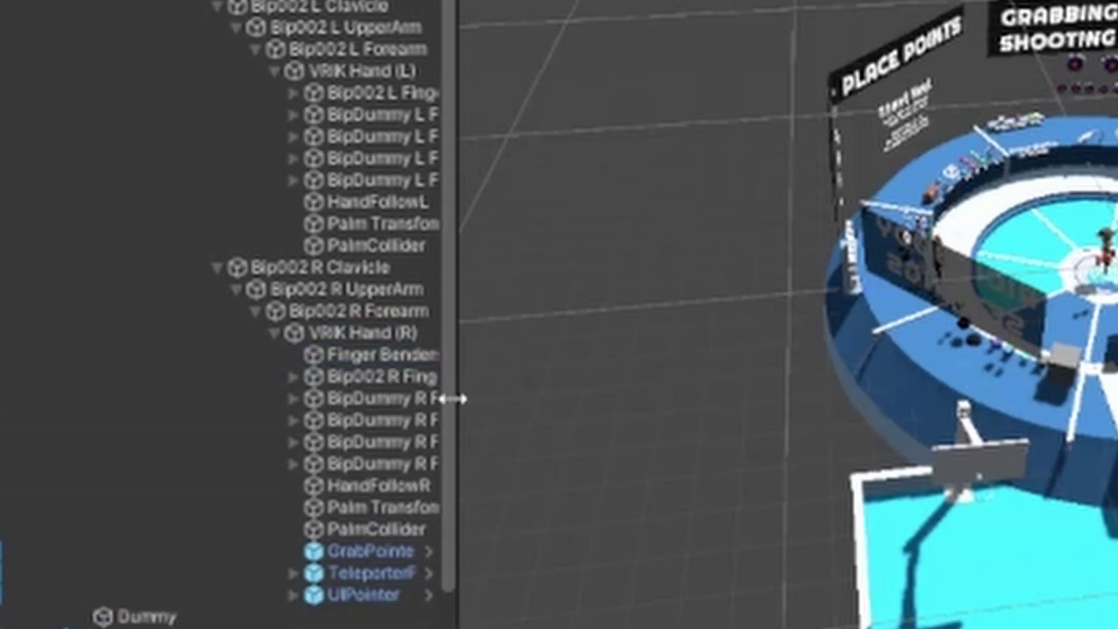
Expand the four finger benders and set VRIK Hand (R) as their Controller
click(441, 354)
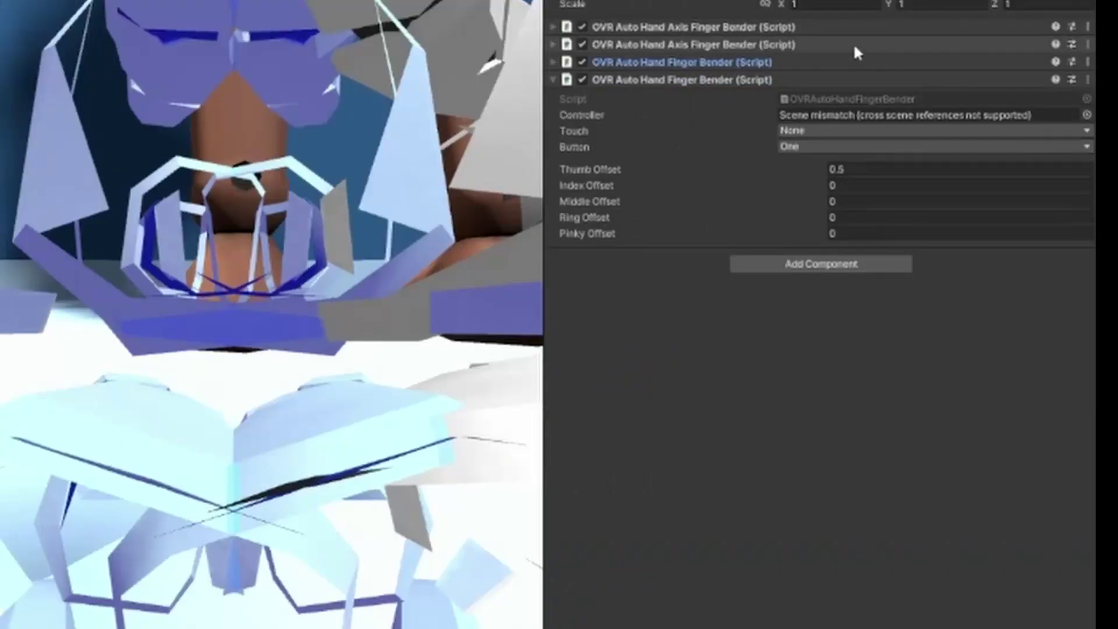
click(837, 80)
click(832, 63)
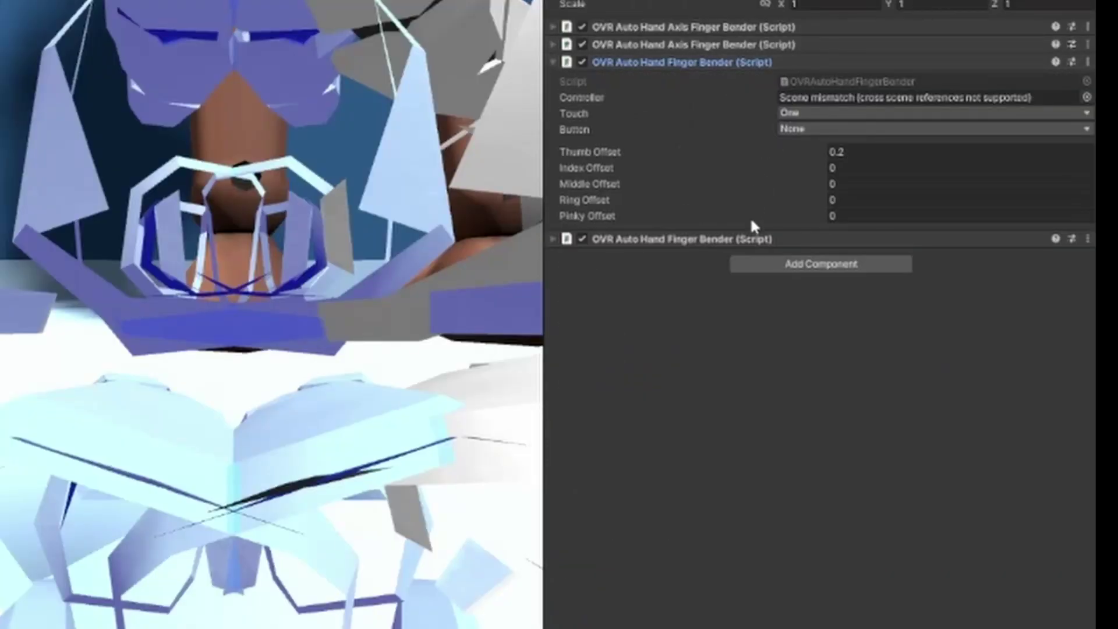
click(752, 239)
click(769, 45)
click(779, 27)
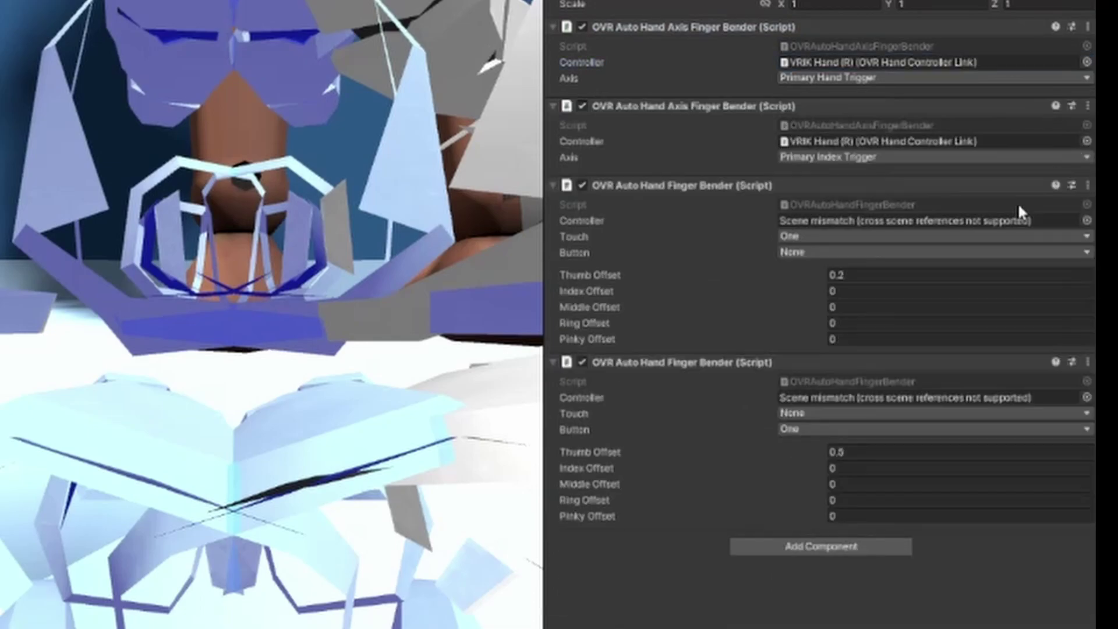
drag(1081, 142, 1058, 318)
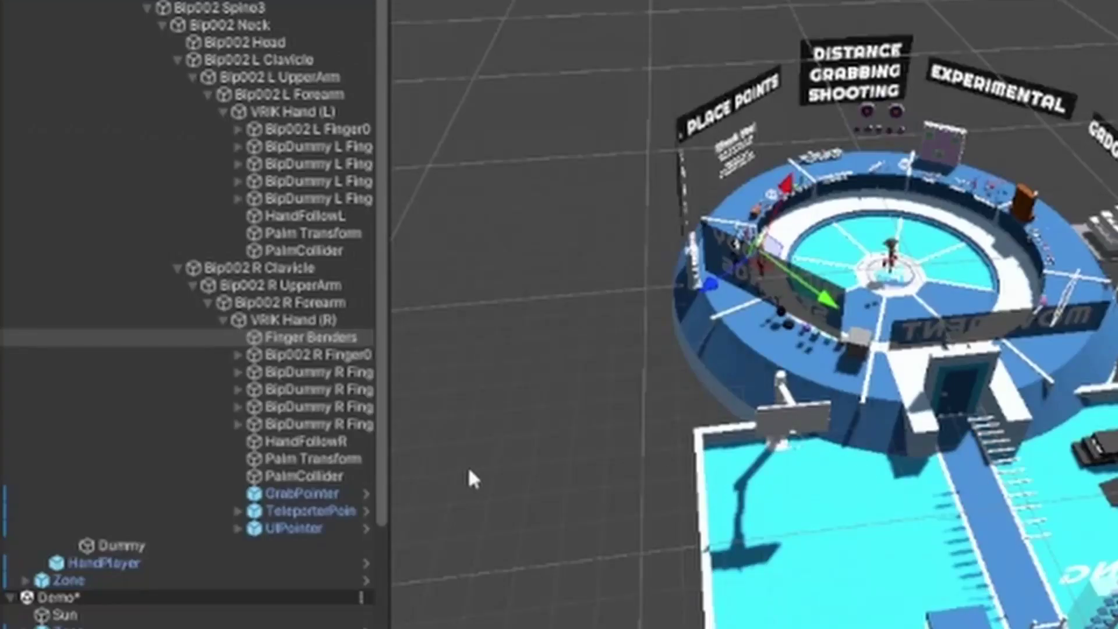
Disable VRIK Hand (R)'s XR Auto Hand Axis Finger Bender and XR Hand Controller Link
click(277, 320)
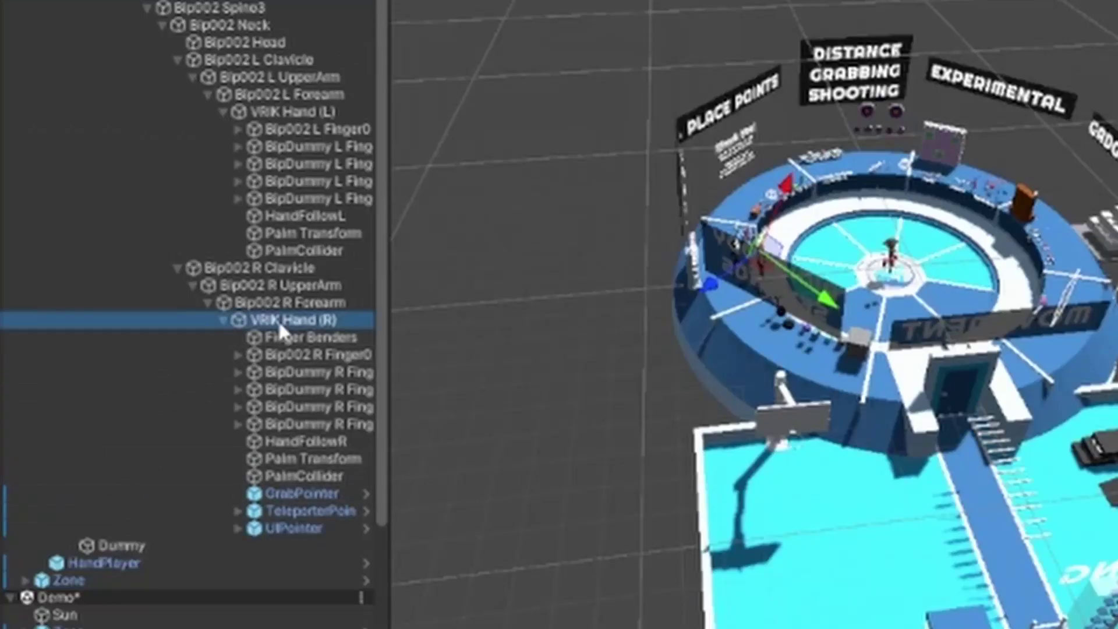
scroll(680, 334, down, 5)
scroll(681, 341, down, 3)
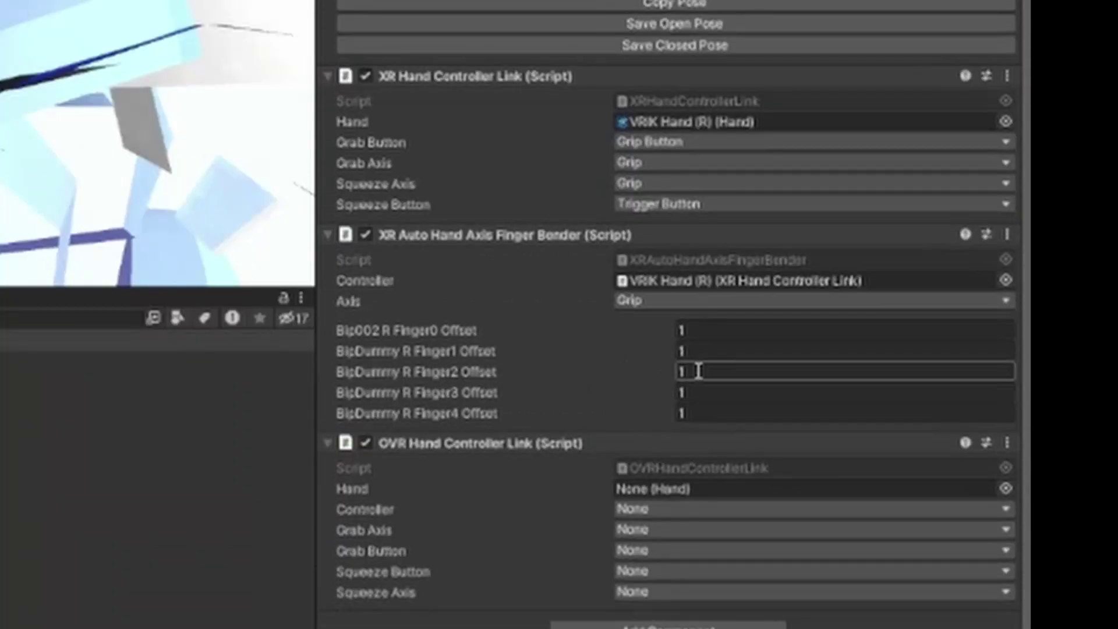
click(365, 234)
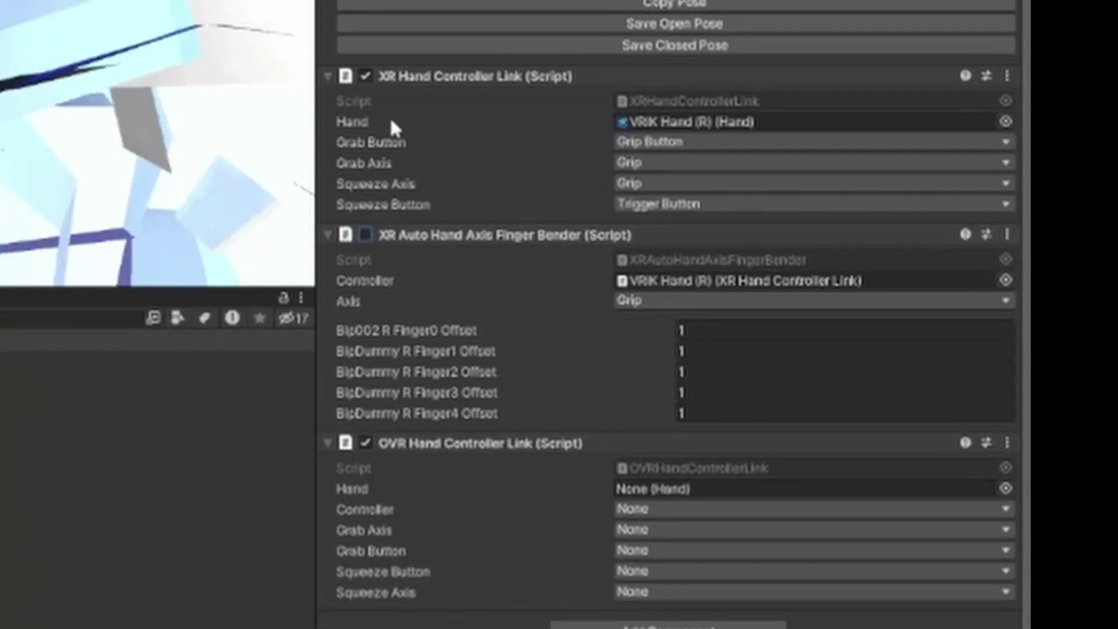
click(366, 76)
Set the OVR Hand Controller Link's Hand field to VRIK Hand (R)
scroll(192, 478, down, 3)
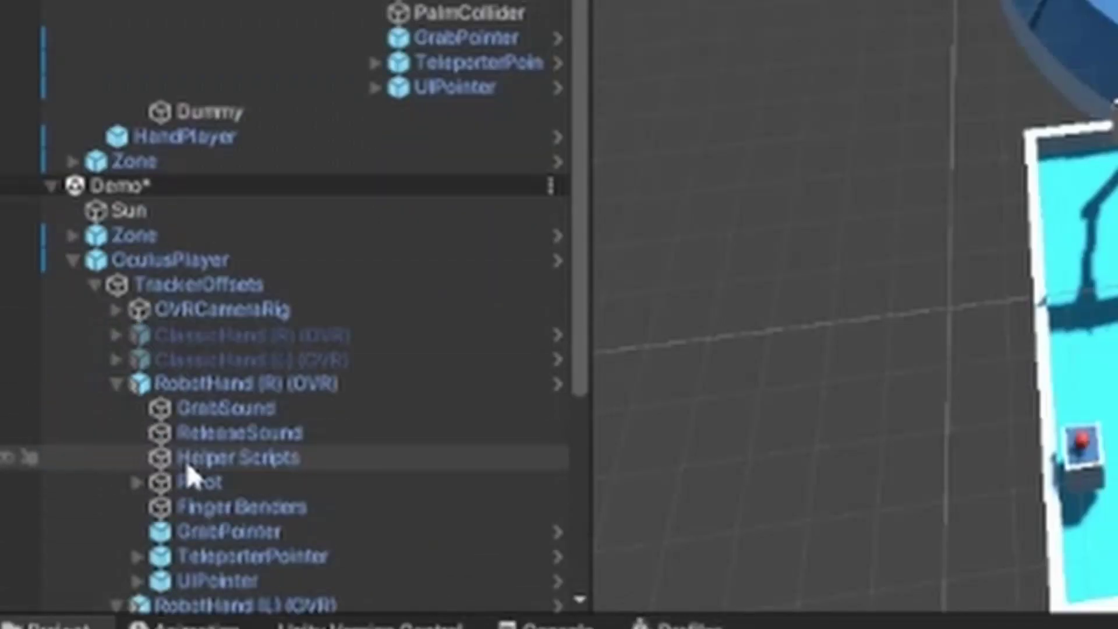
scroll(192, 478, down, 5)
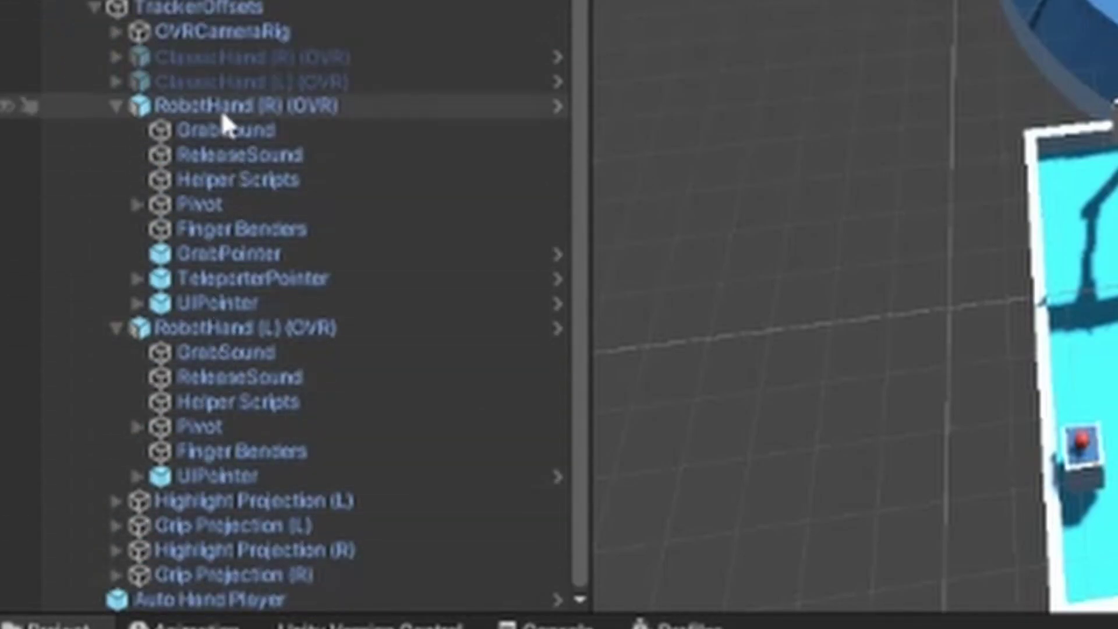
drag(221, 109, 1069, 397)
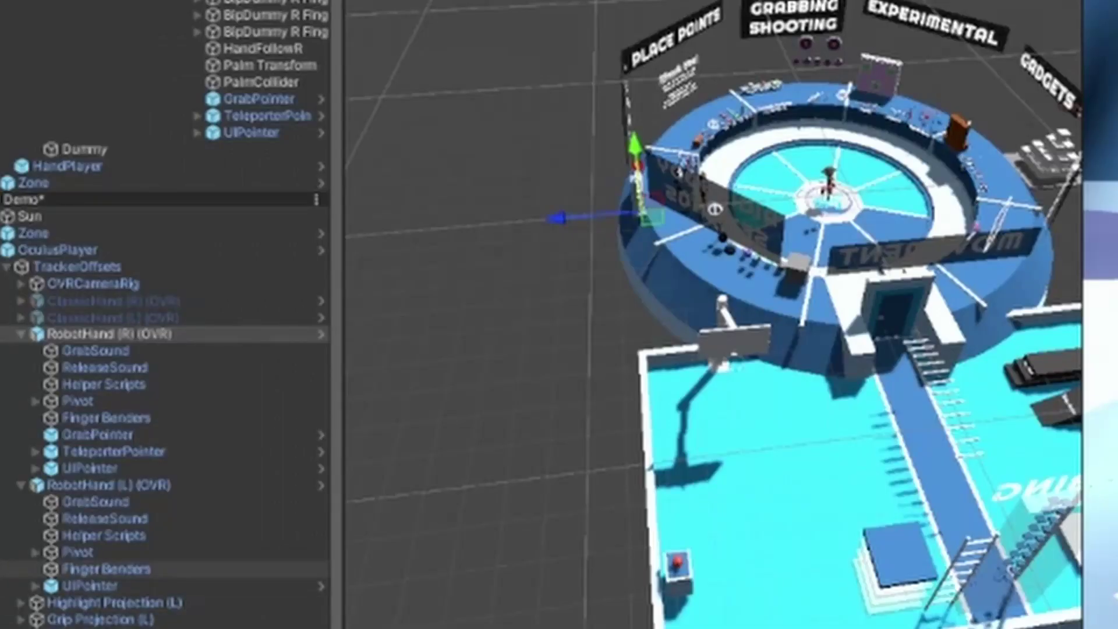
scroll(226, 74, up, 2)
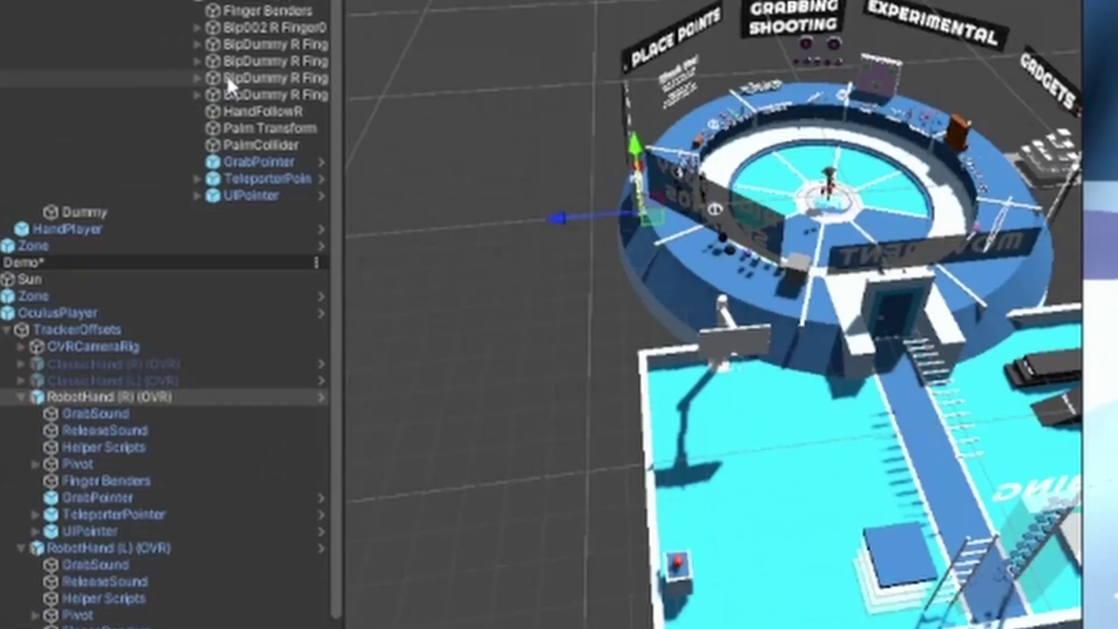
Paste Finger Benders under VRIK Hand (L) and move them to the top of its children
scroll(237, 45, up, 2)
click(251, 56)
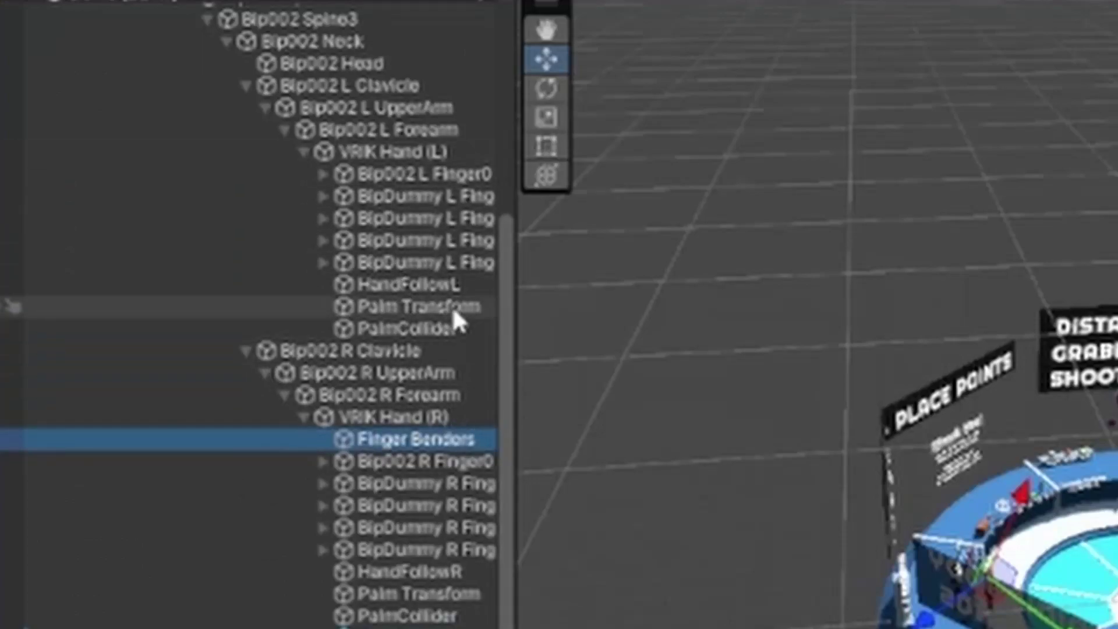
click(437, 152)
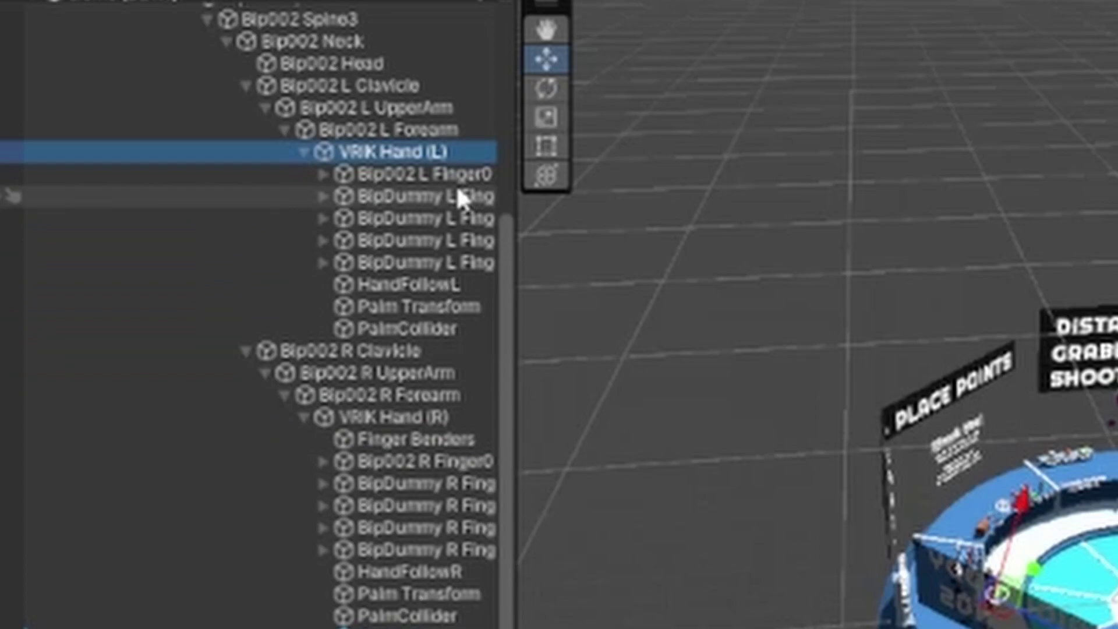
key(ctrl+v)
drag(405, 351, 372, 154)
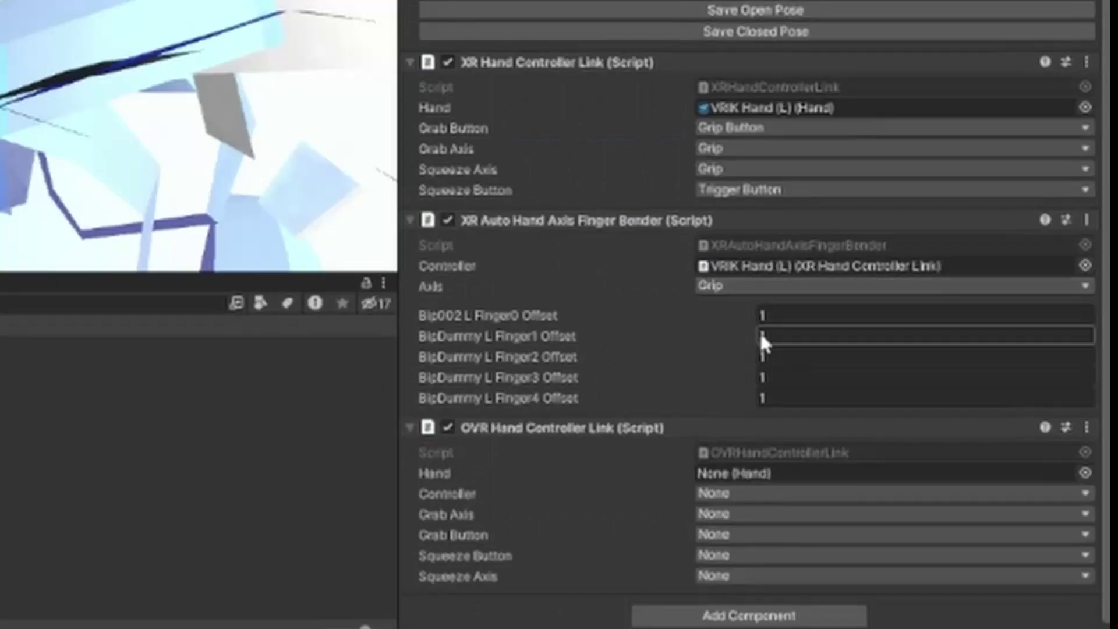
Disable VRIK Hand (L)'s XR Hand Controller Link and Axis Finger Bender, then recheck VRIK Hand (R)
scroll(775, 350, up, 4)
scroll(816, 466, down, 4)
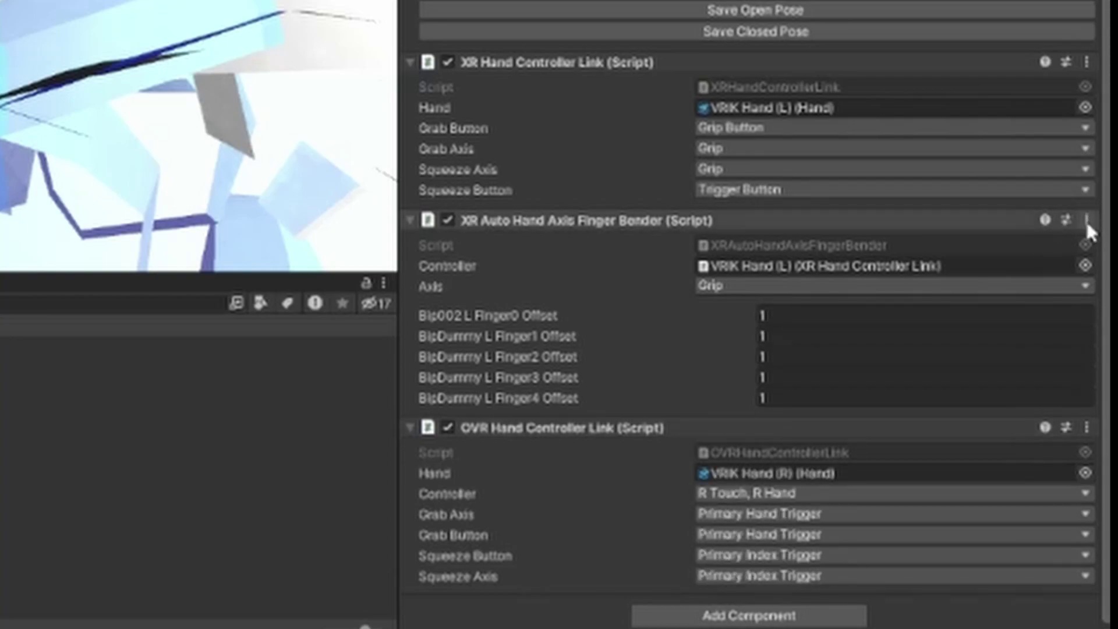
click(447, 221)
click(447, 62)
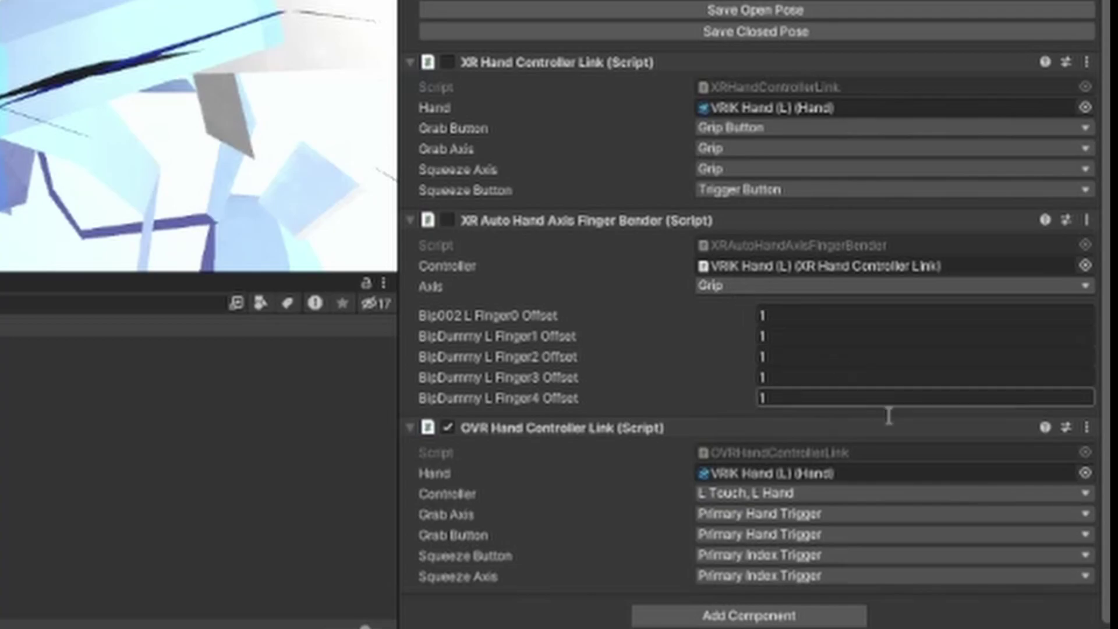
click(260, 575)
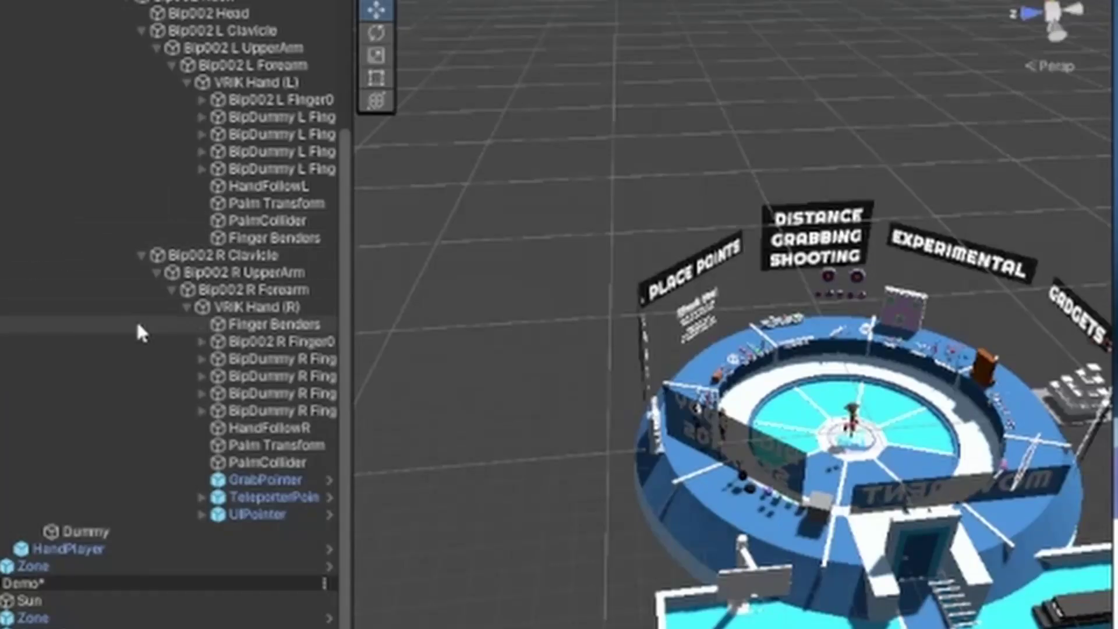
click(243, 308)
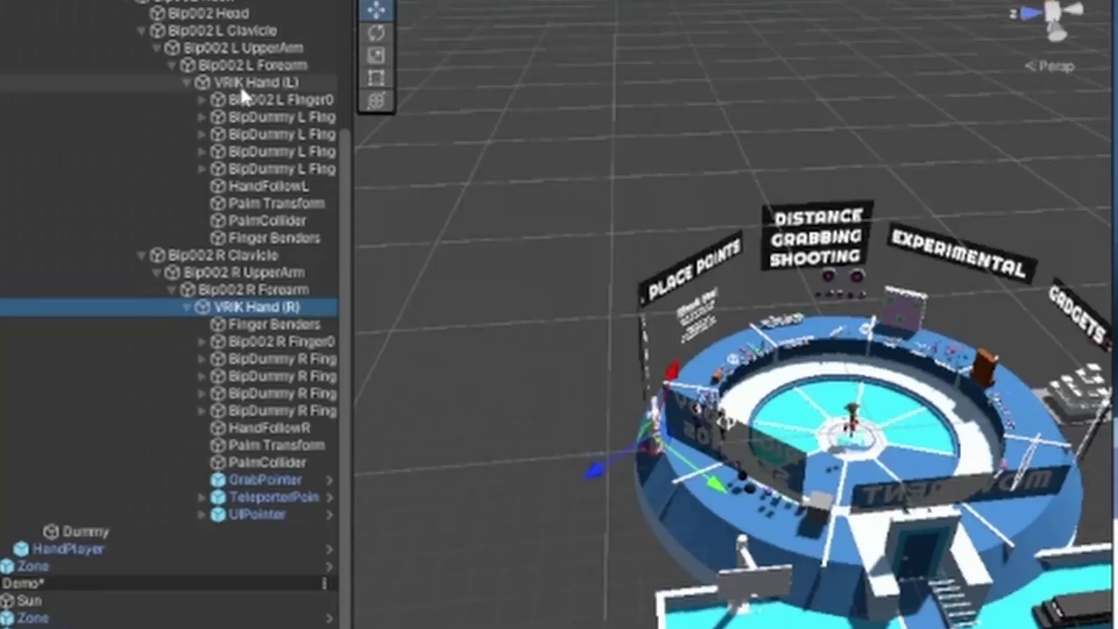
click(244, 83)
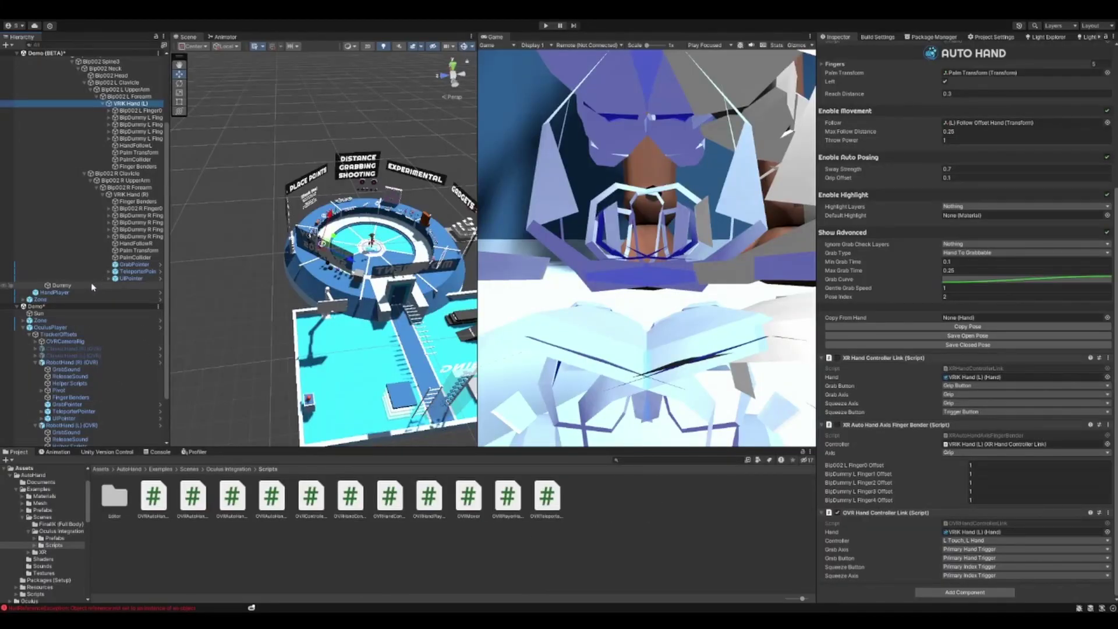
Select HandPlayer and review its XR and OVR Hand Player Controller Link components
click(74, 293)
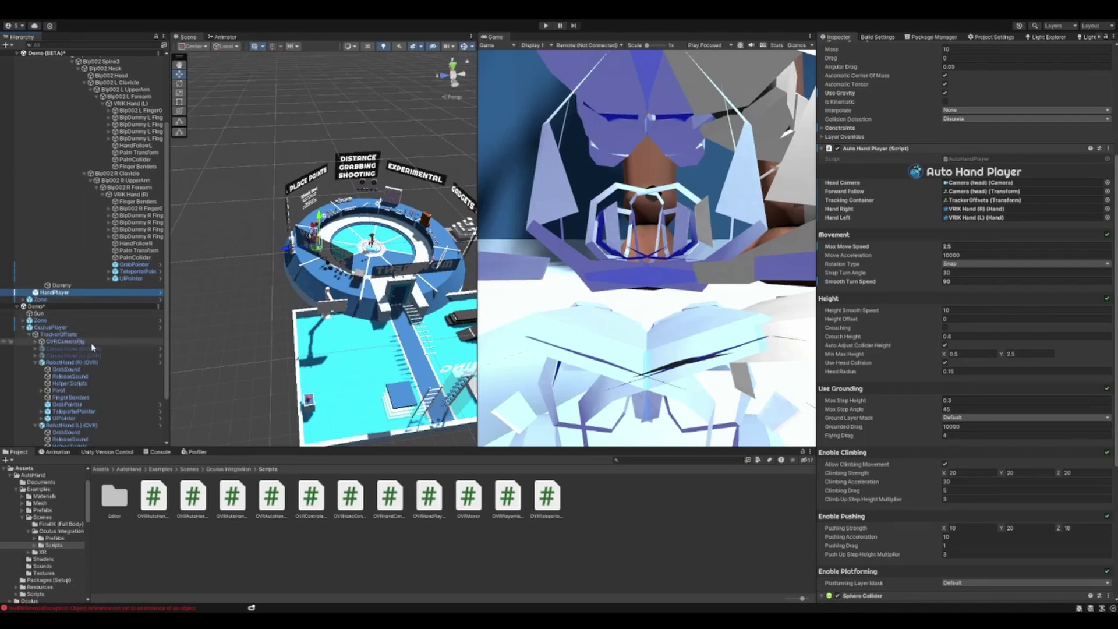
scroll(121, 334, up, 2)
scroll(121, 334, up, 3)
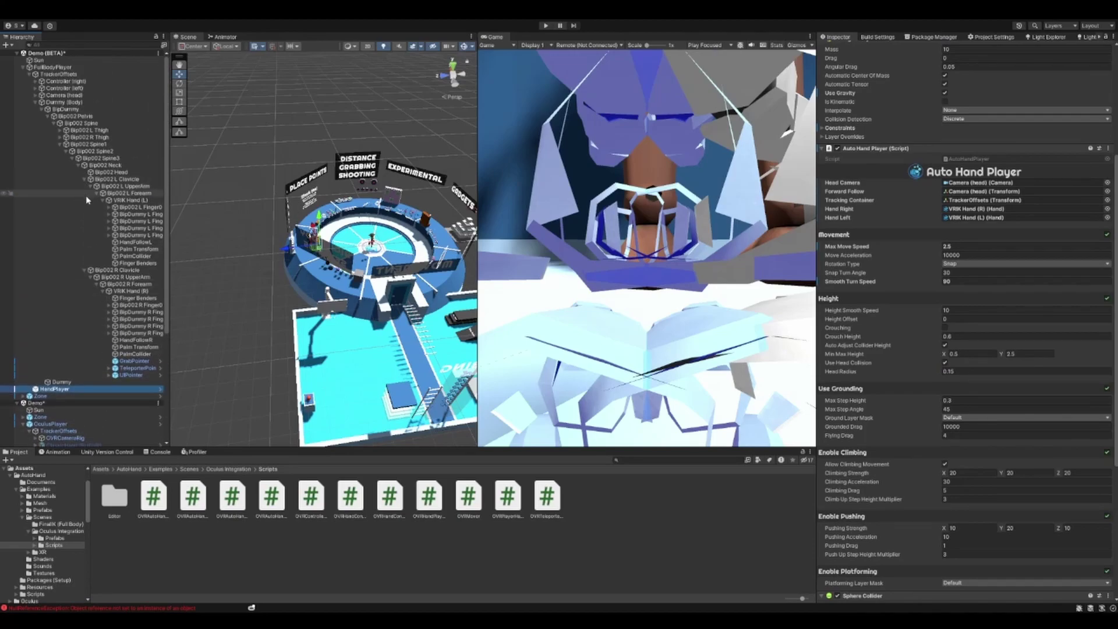
scroll(927, 546, down, 8)
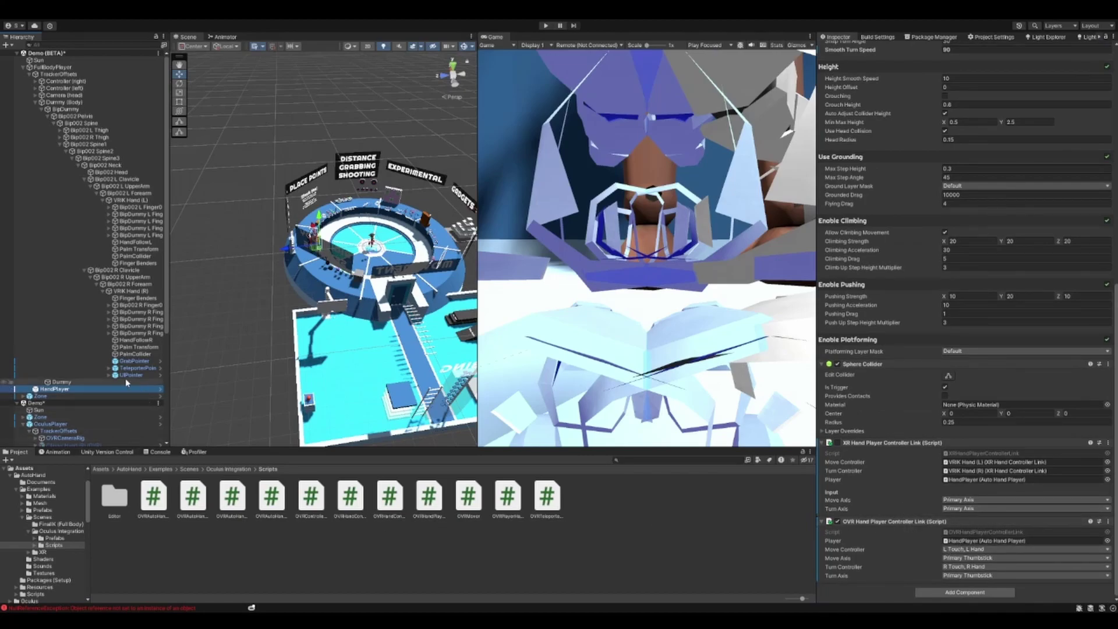
scroll(123, 381, down, 5)
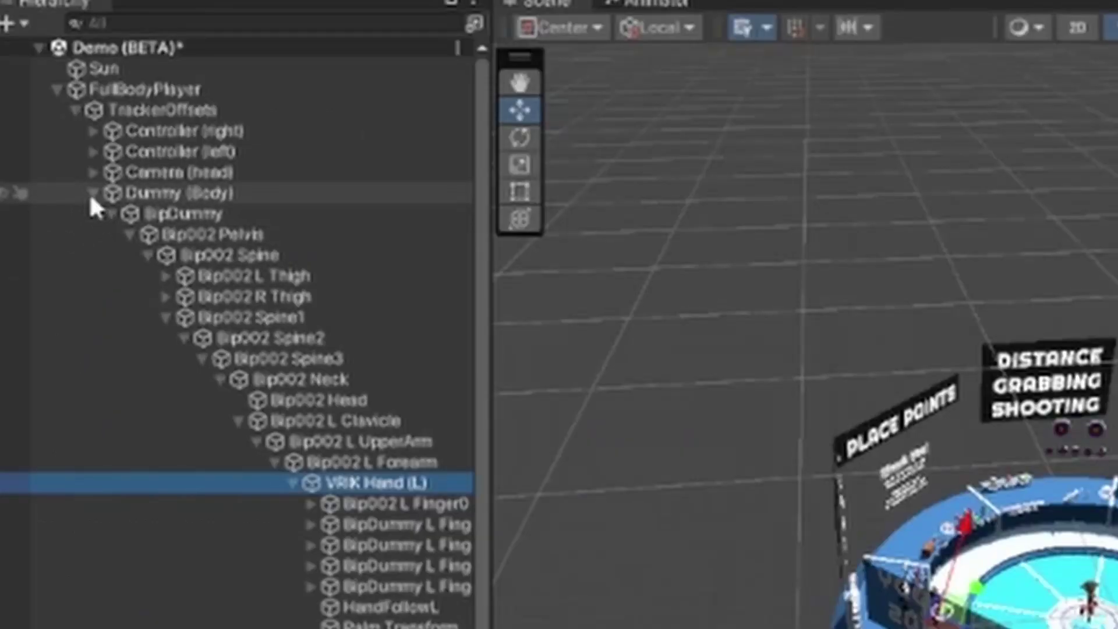
Expand FullBodyPlayer's Camera (head) and inspect it and its HeadTarget child
click(93, 193)
click(94, 172)
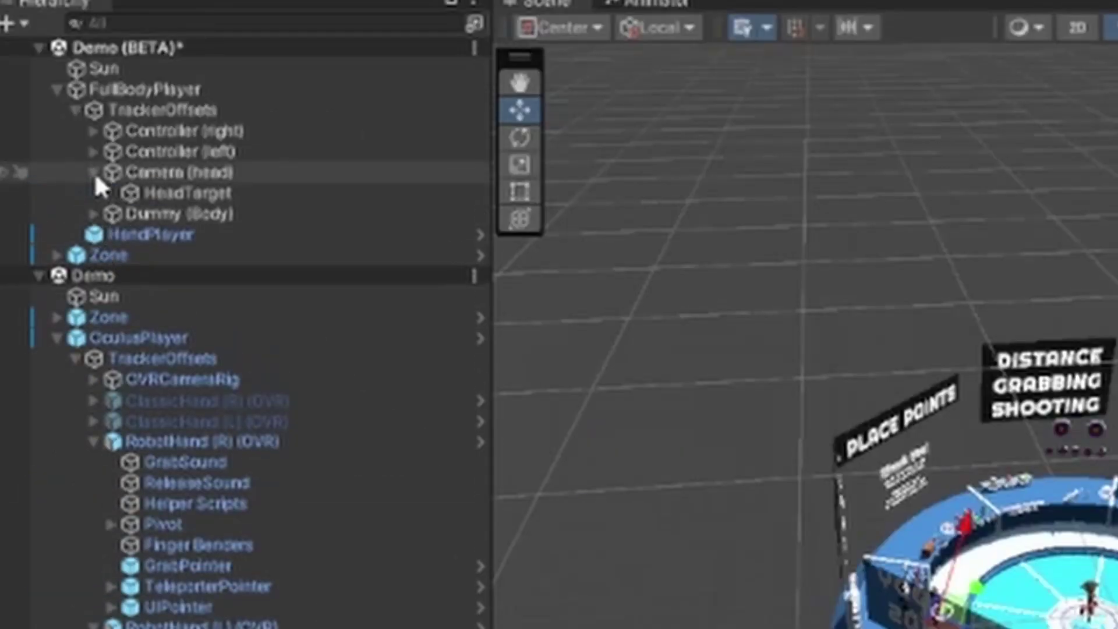
click(172, 193)
click(172, 173)
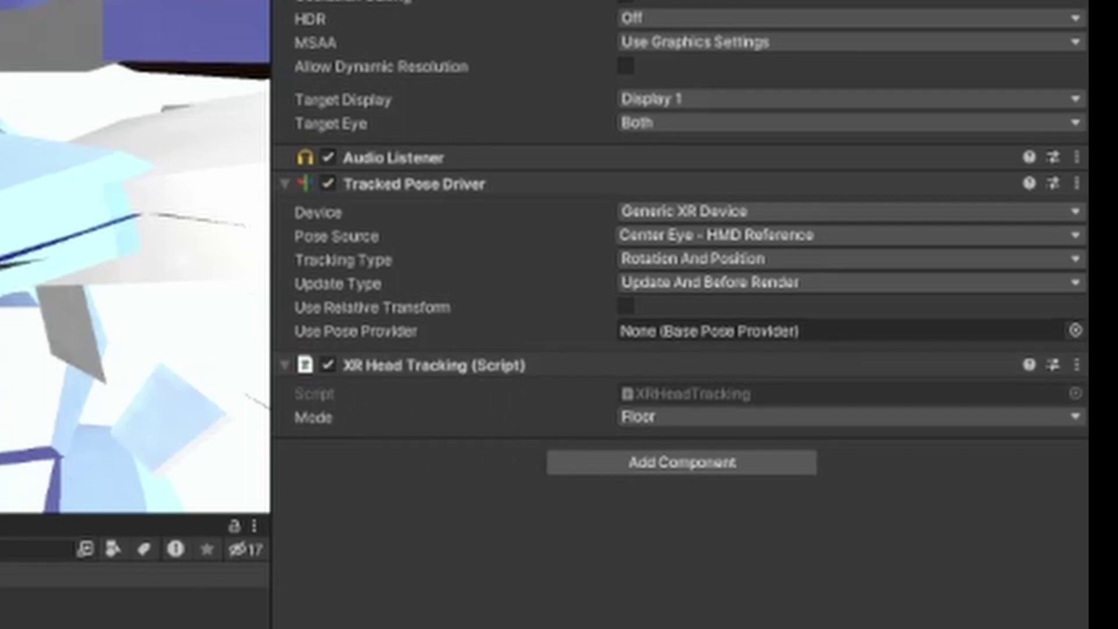
Inspect OculusPlayer's OVRCameraRig and its children, then compare with Camera (head) and HeadTarget
click(400, 114)
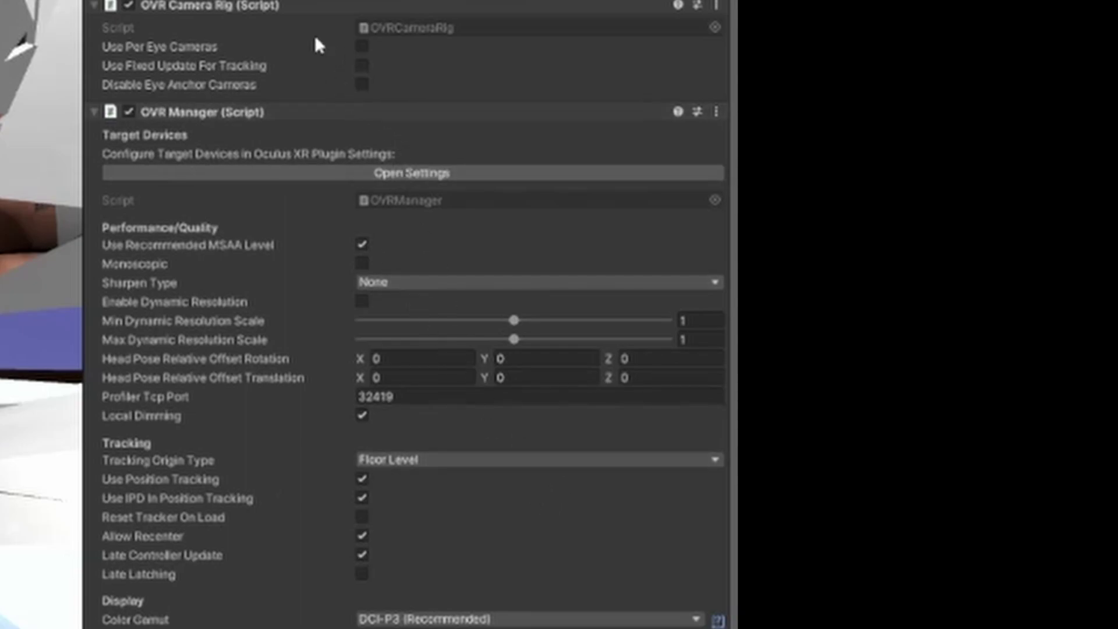
scroll(315, 46, down, 10)
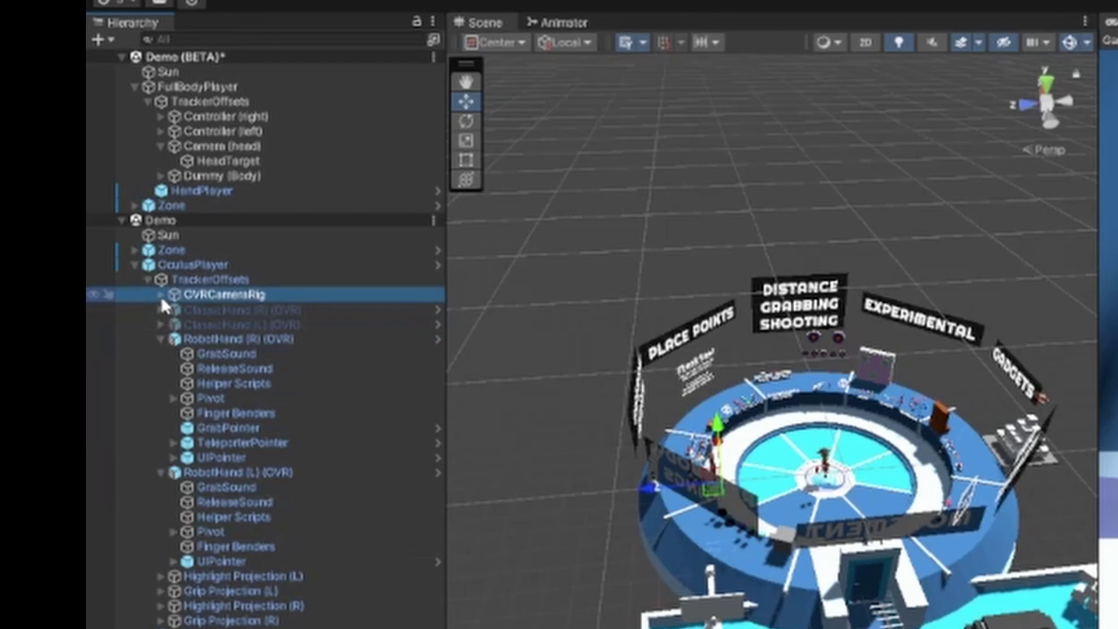
click(161, 295)
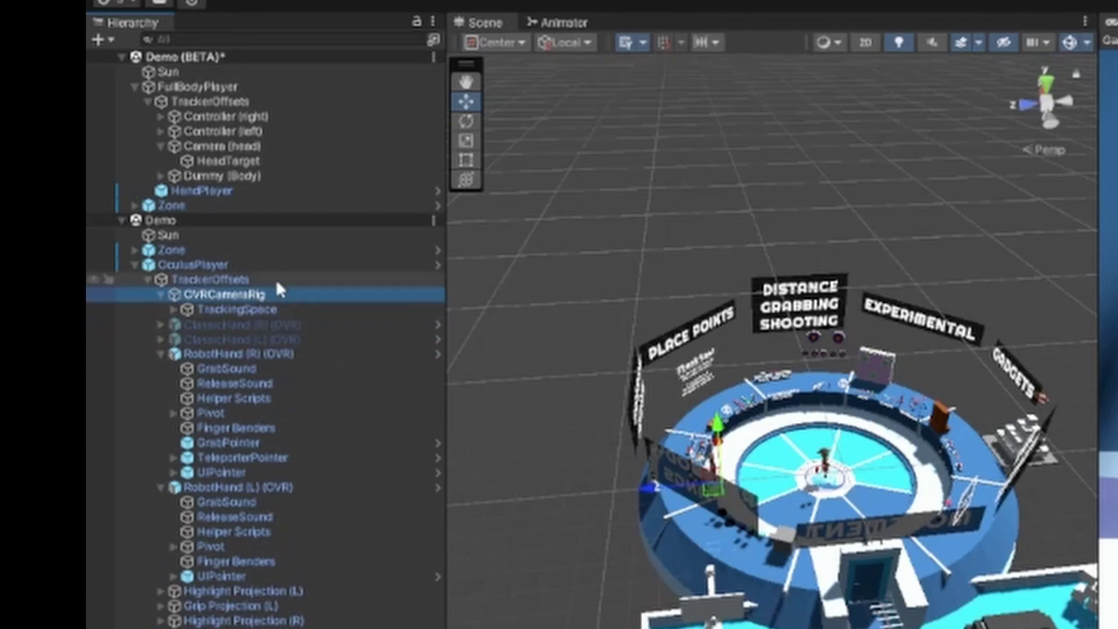
click(219, 147)
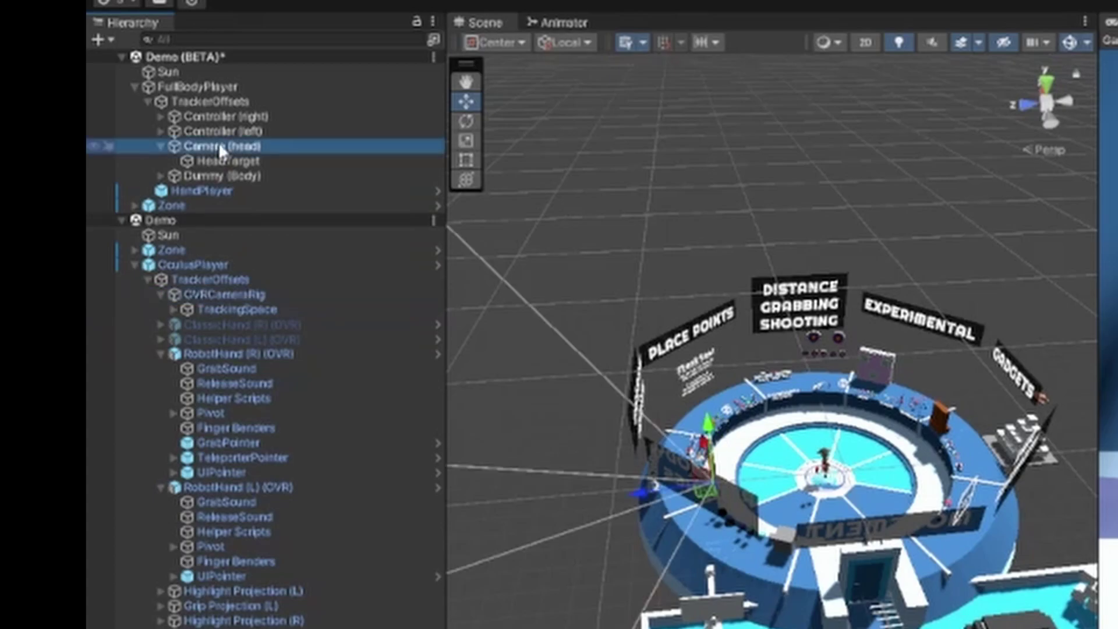
click(228, 161)
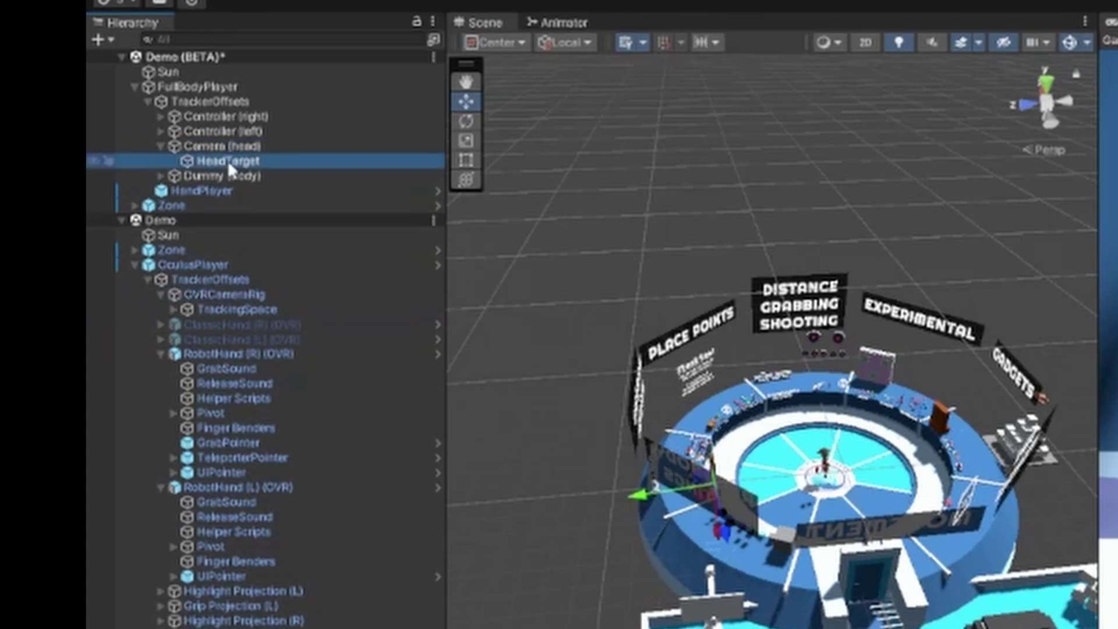
click(223, 149)
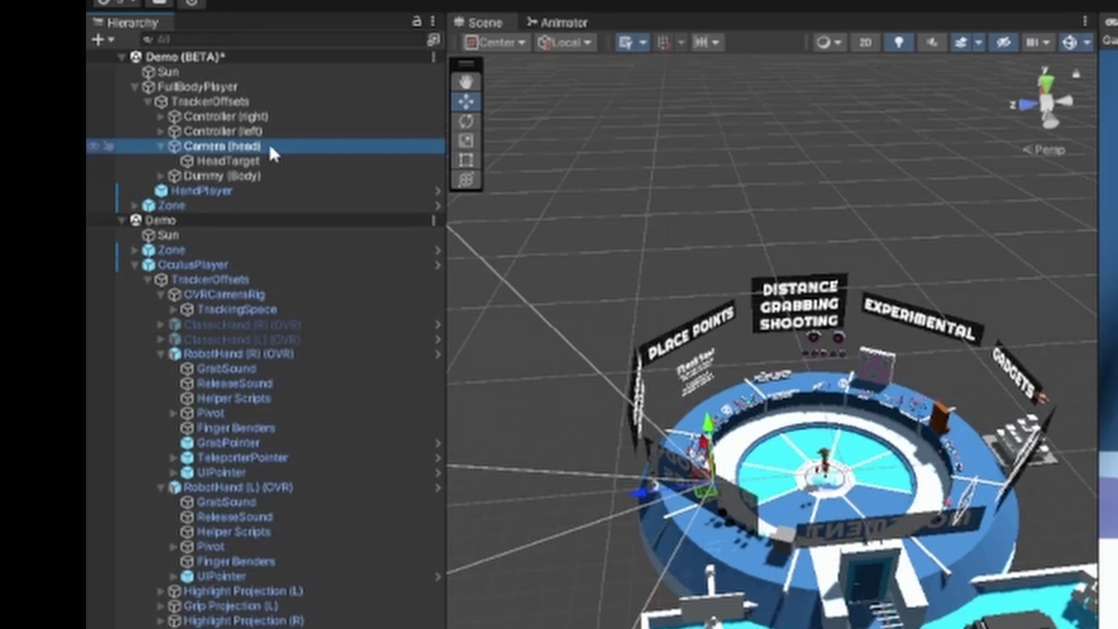
Paste a copy of OVRCameraRig into TrackerOffsets and move it under Camera (head)
click(207, 87)
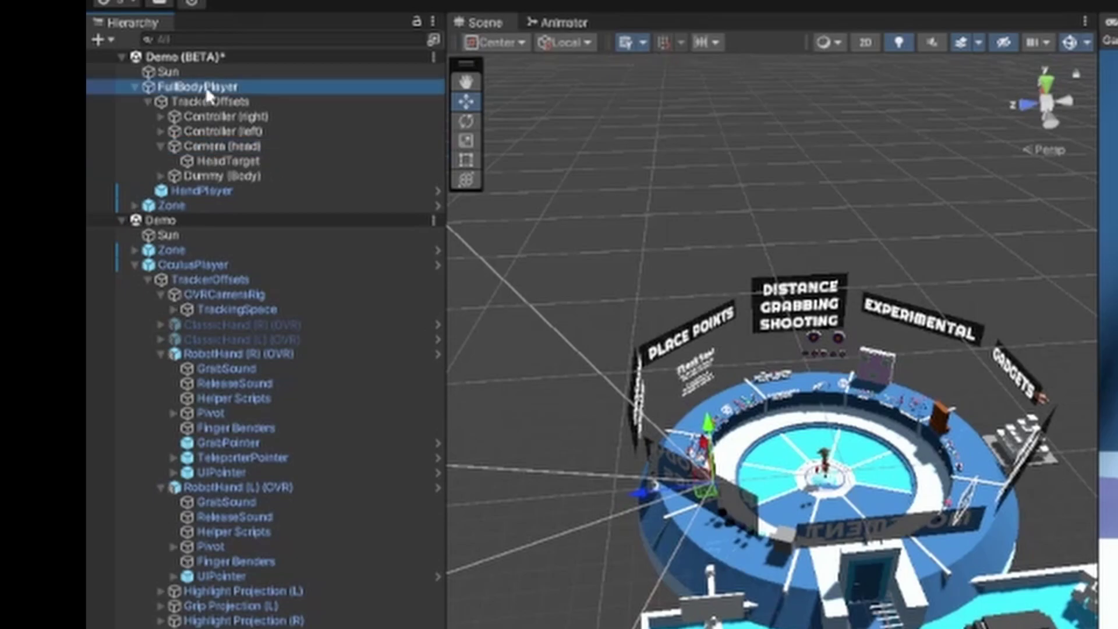
click(189, 100)
key(ctrl+shift+v)
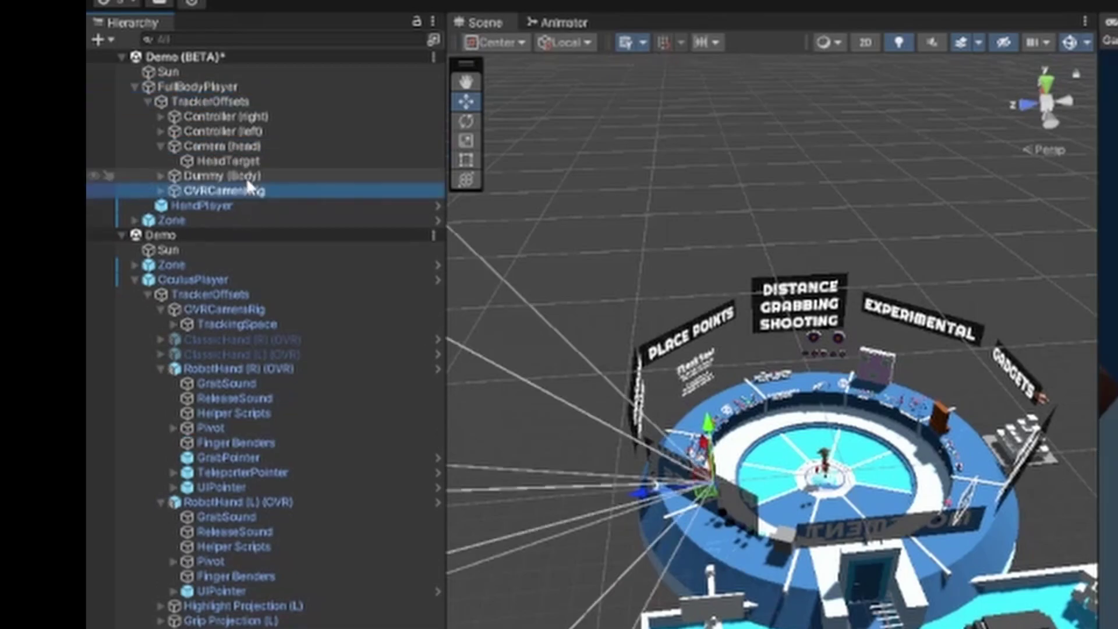
drag(232, 191, 219, 157)
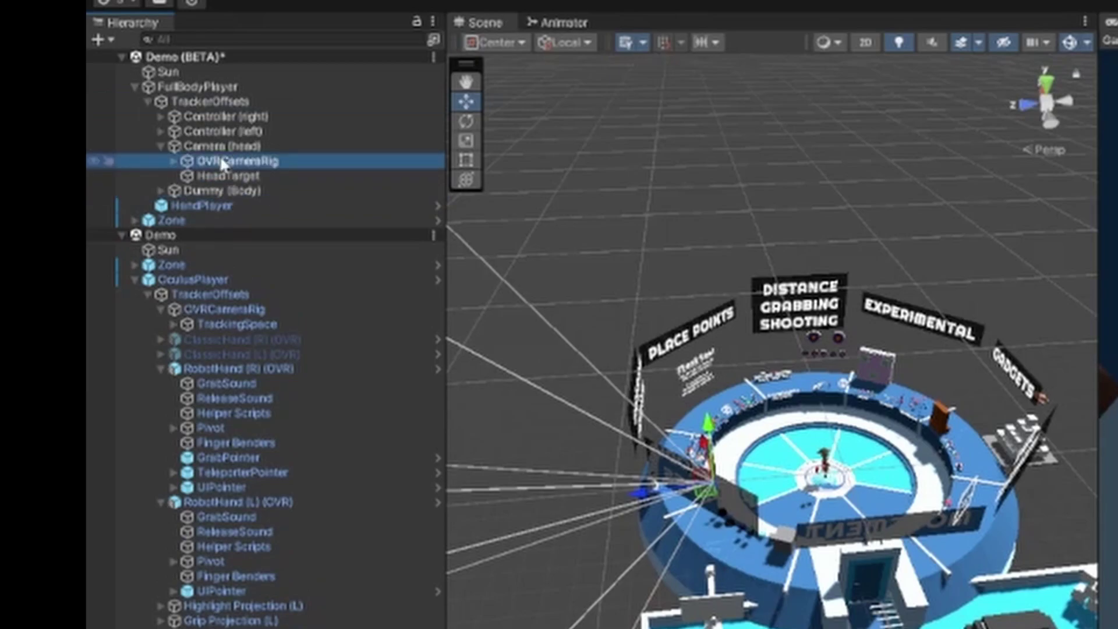
Remove the Demo scene from the hierarchy and frame the OVRCameraRig copy
click(215, 236)
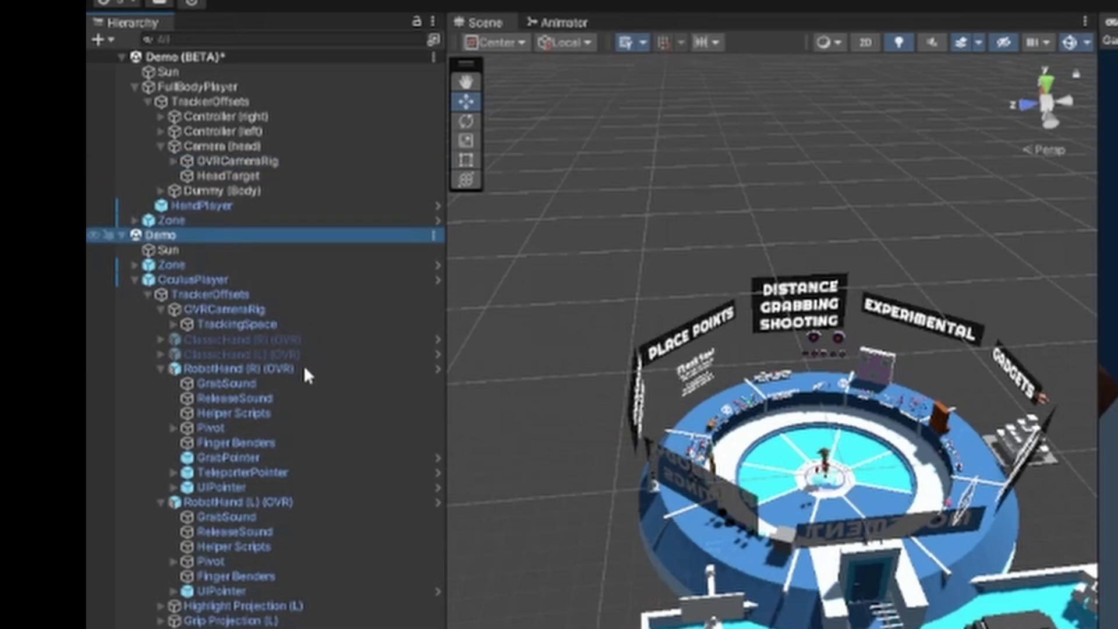
key(Delete)
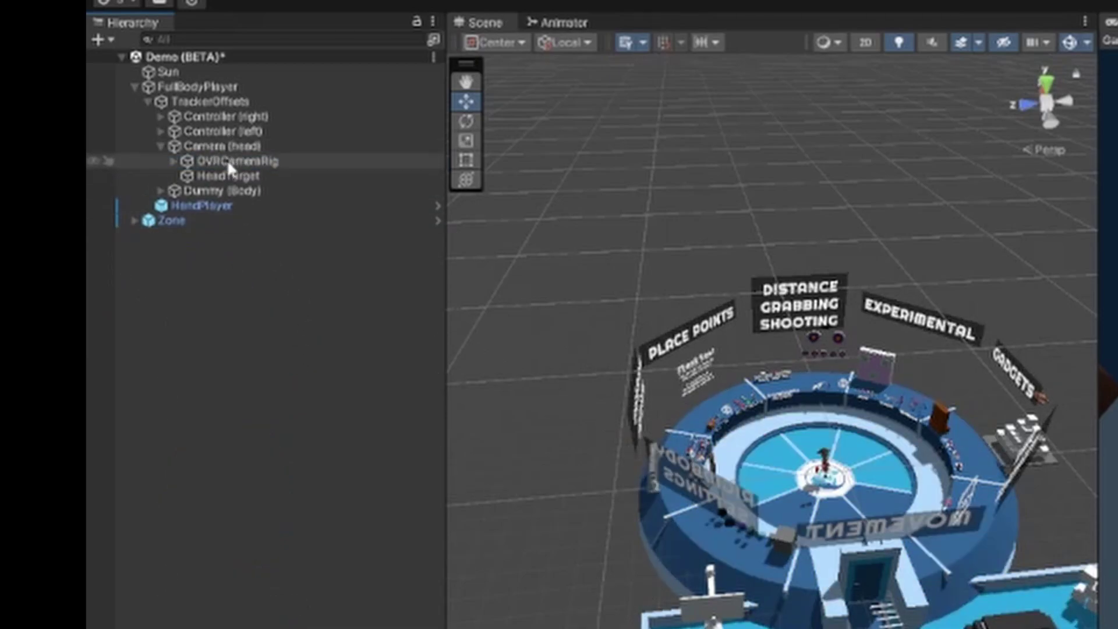
scroll(833, 536, up, 2)
double_click(267, 161)
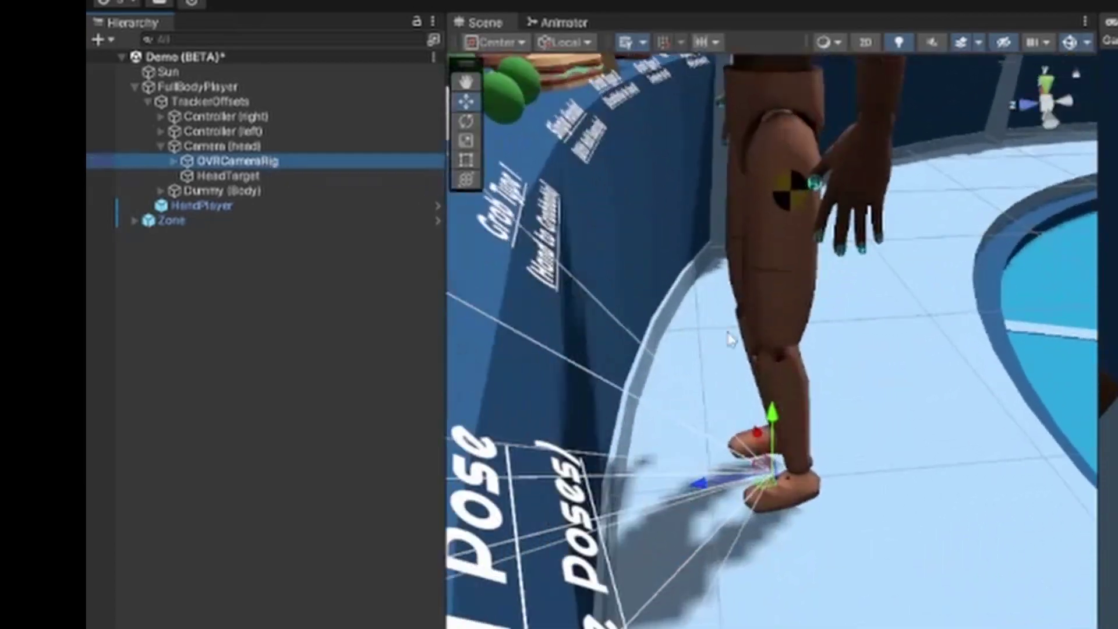
Move OVRCameraRig directly under TrackerOffsets and inspect its TrackingSpace anchors
alt+drag(731, 341, 452, 247)
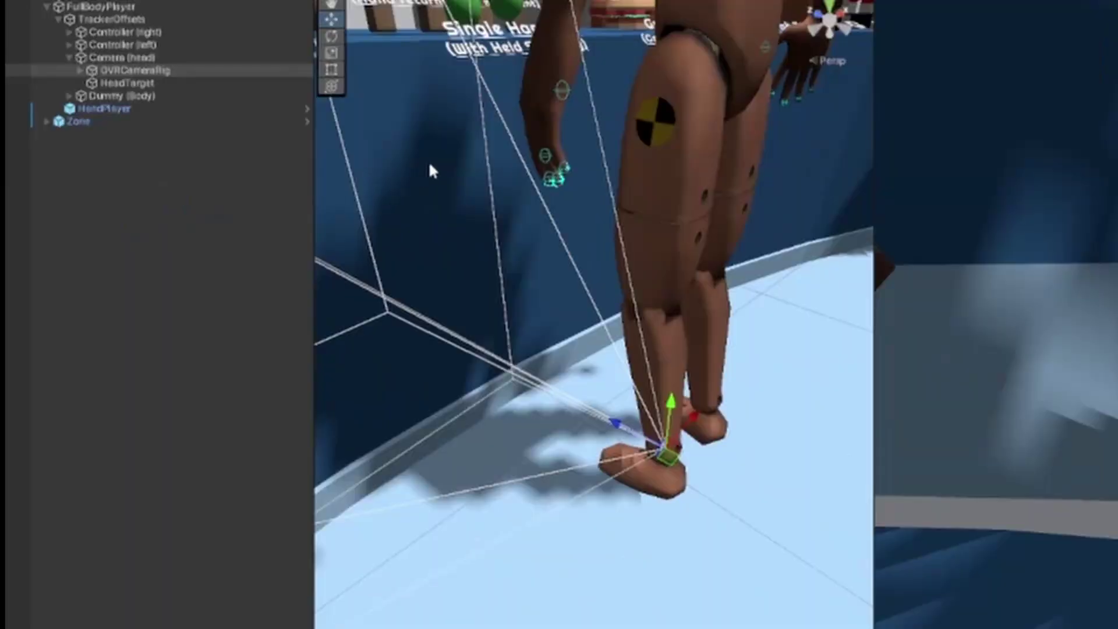
drag(135, 70, 123, 58)
click(124, 71)
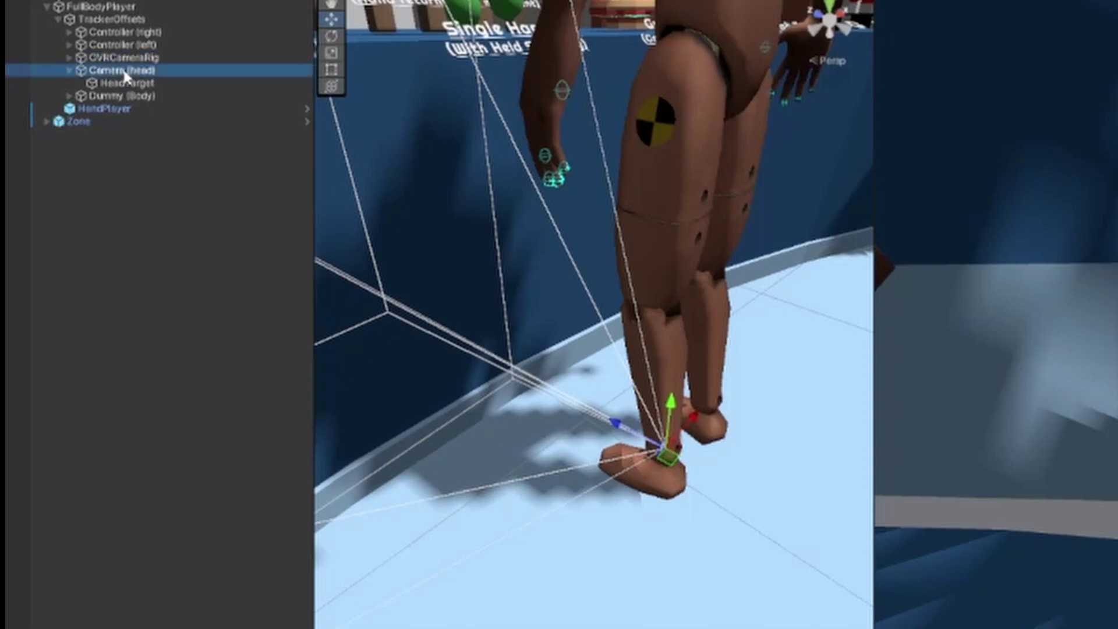
click(120, 59)
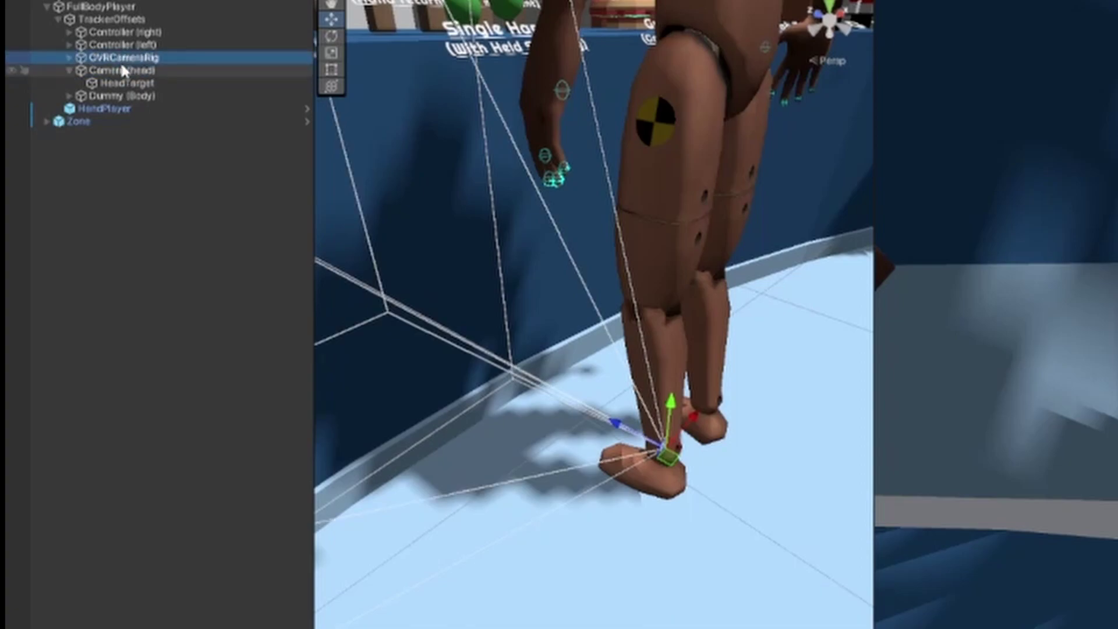
click(71, 58)
click(80, 71)
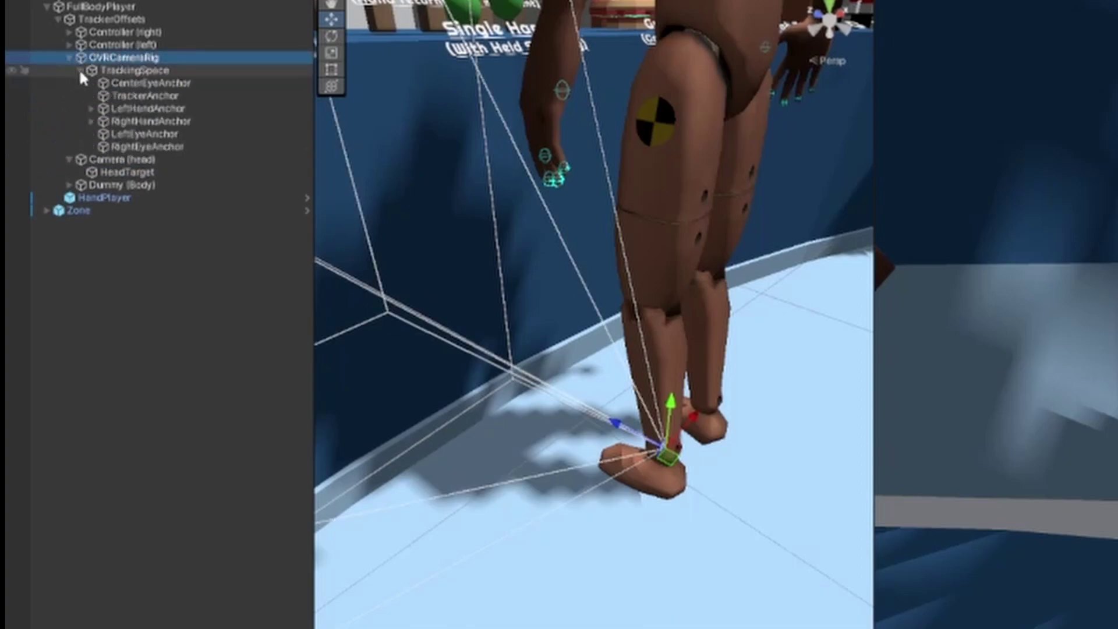
click(109, 72)
click(121, 83)
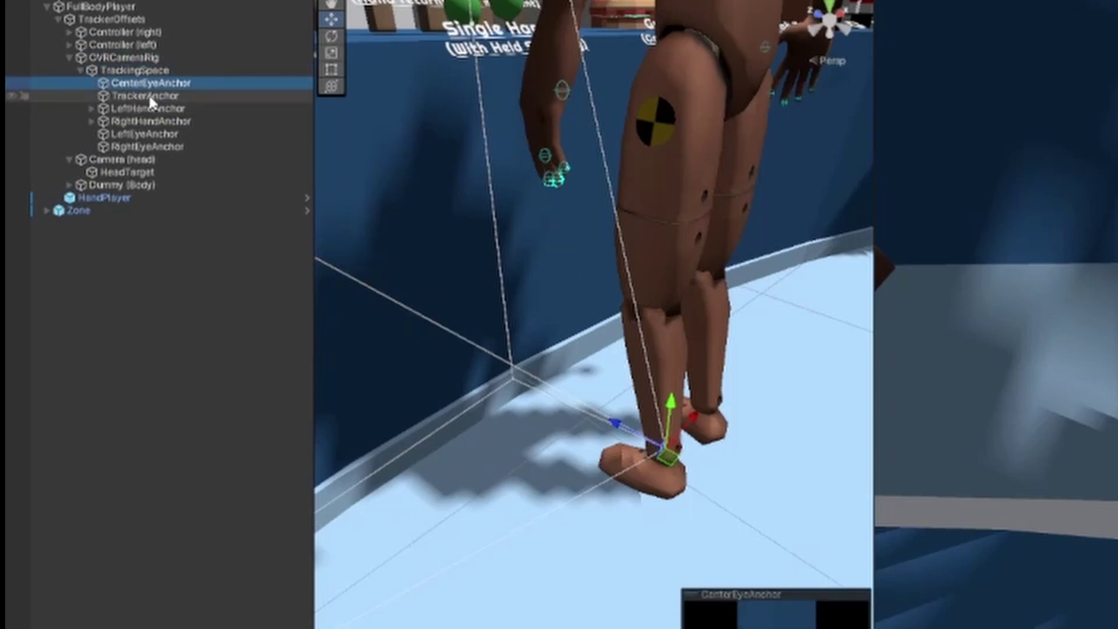
click(152, 97)
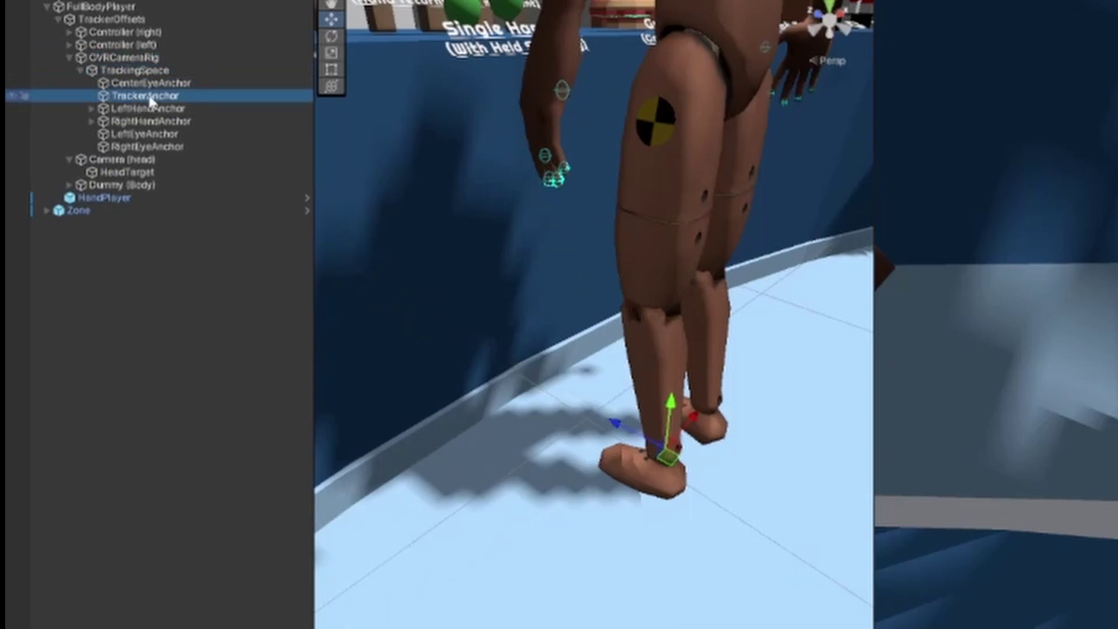
click(102, 110)
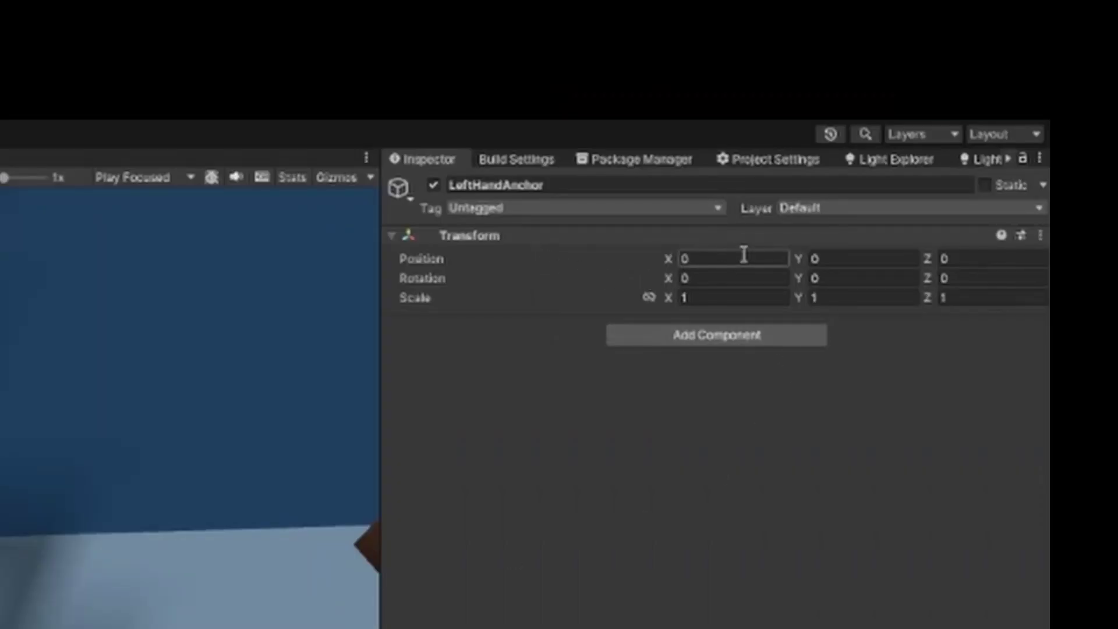
Nest Camera (head) with HeadTarget under CenterEyeAnchor and deactivate the Camera (head) object
click(166, 262)
click(169, 285)
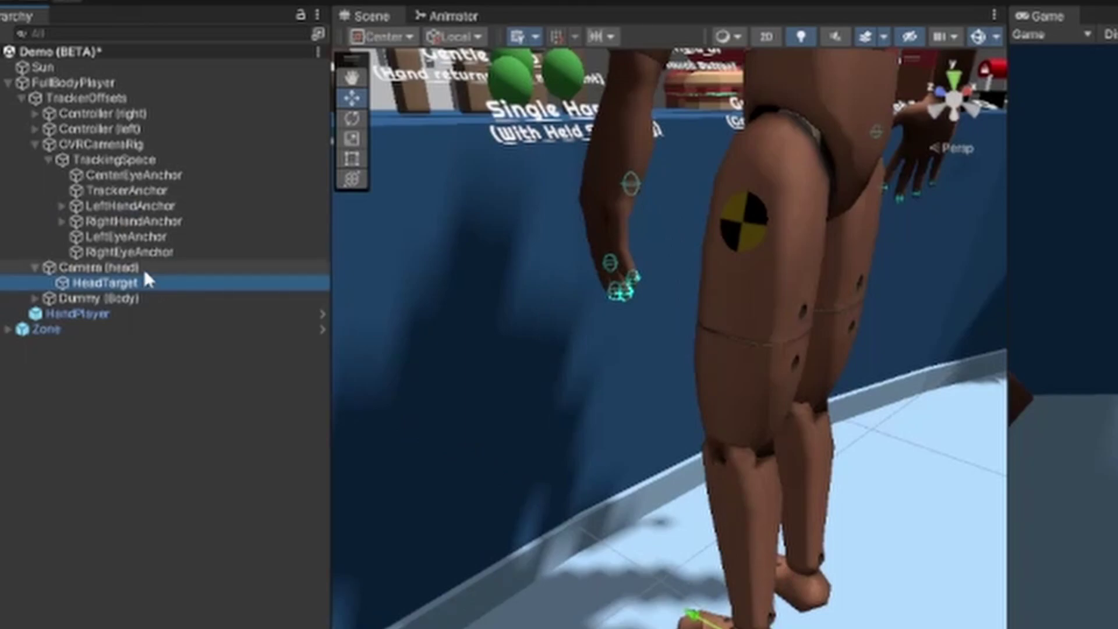
drag(143, 269, 161, 176)
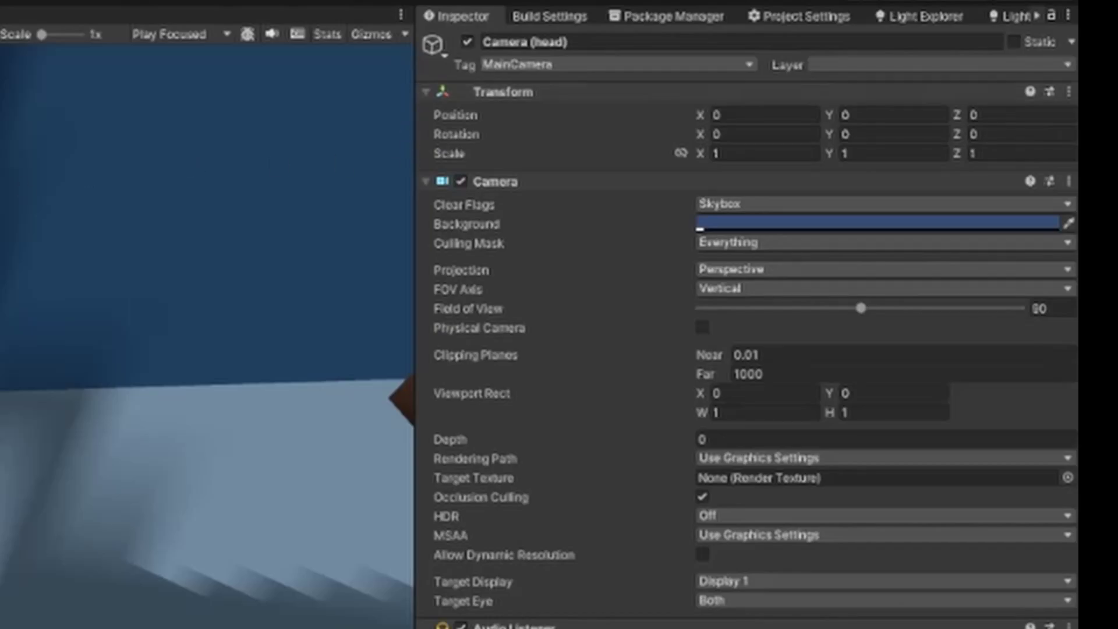
click(468, 42)
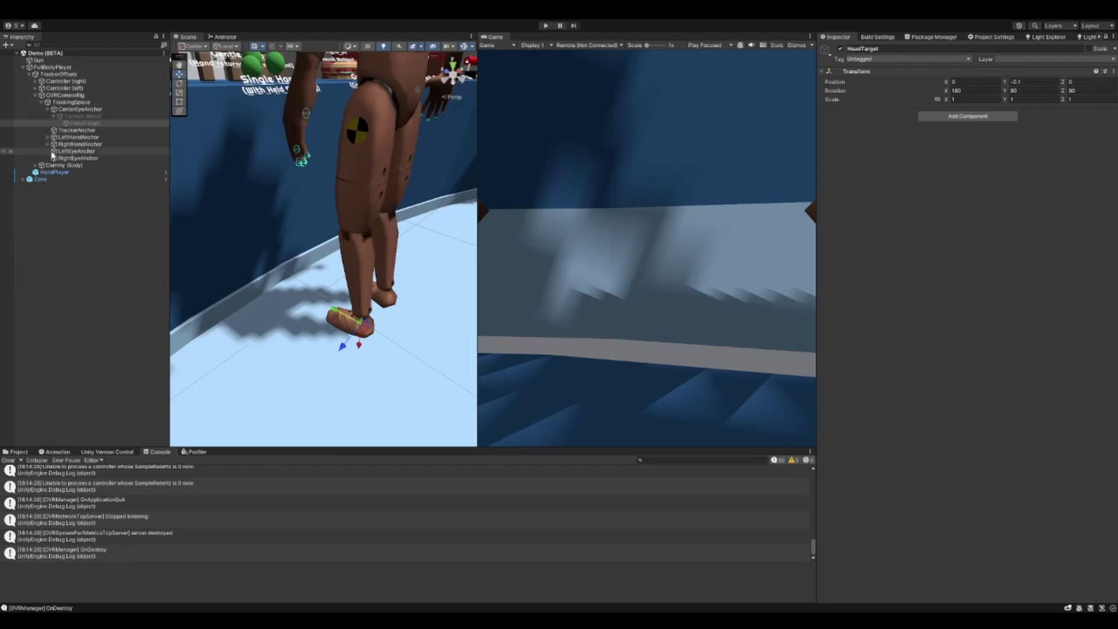
click(38, 165)
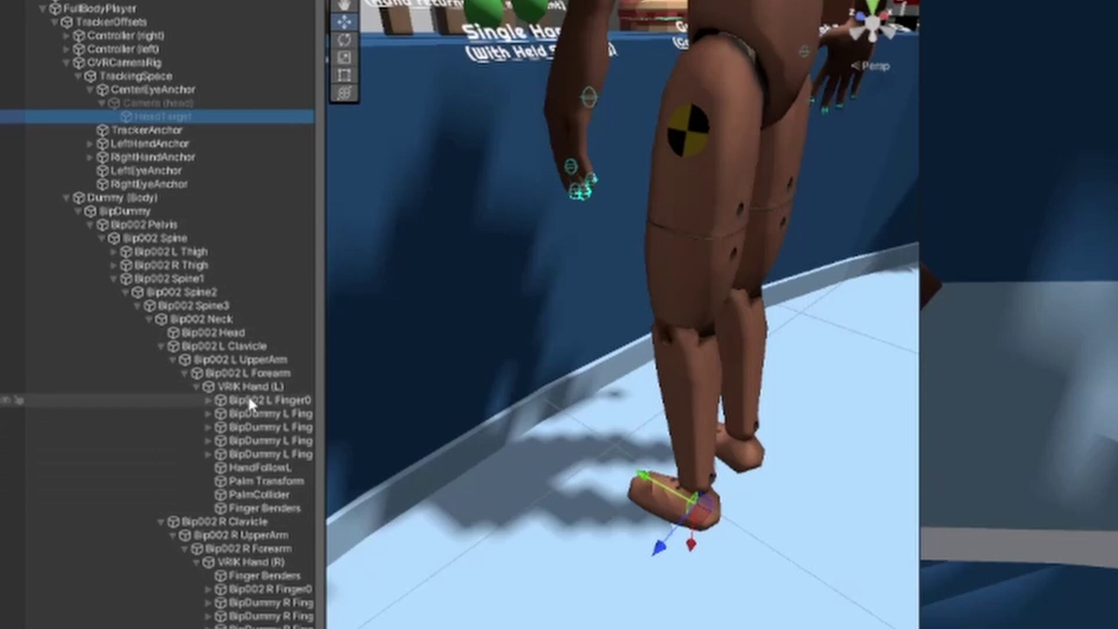
Move the left hand's Finger Benders to the top and link a bender to the left VRIK hand controller
click(248, 574)
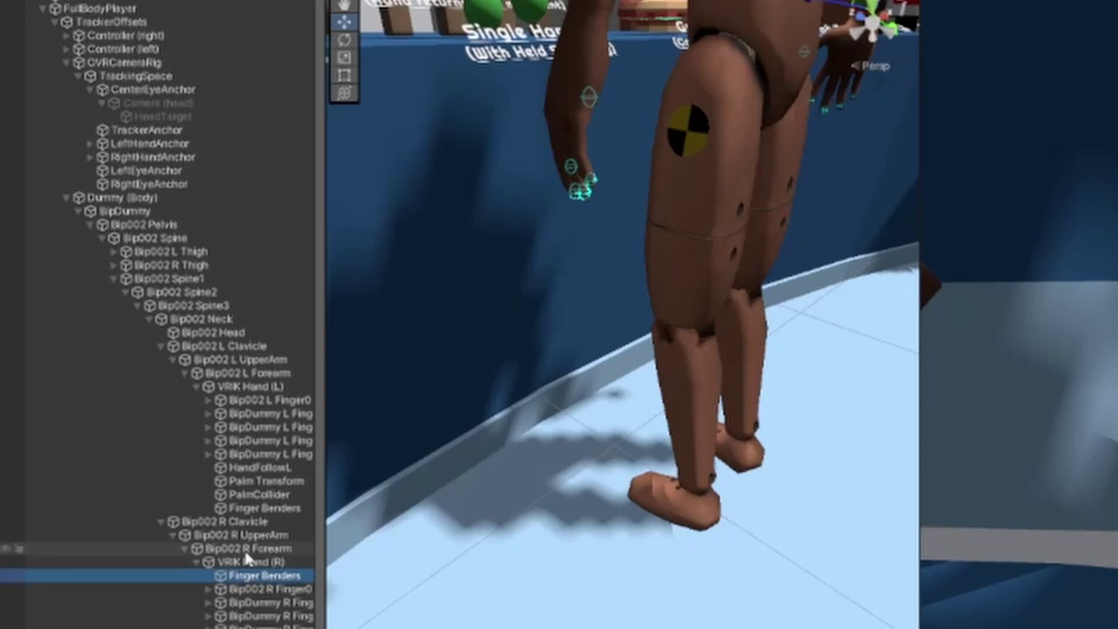
drag(262, 508, 252, 398)
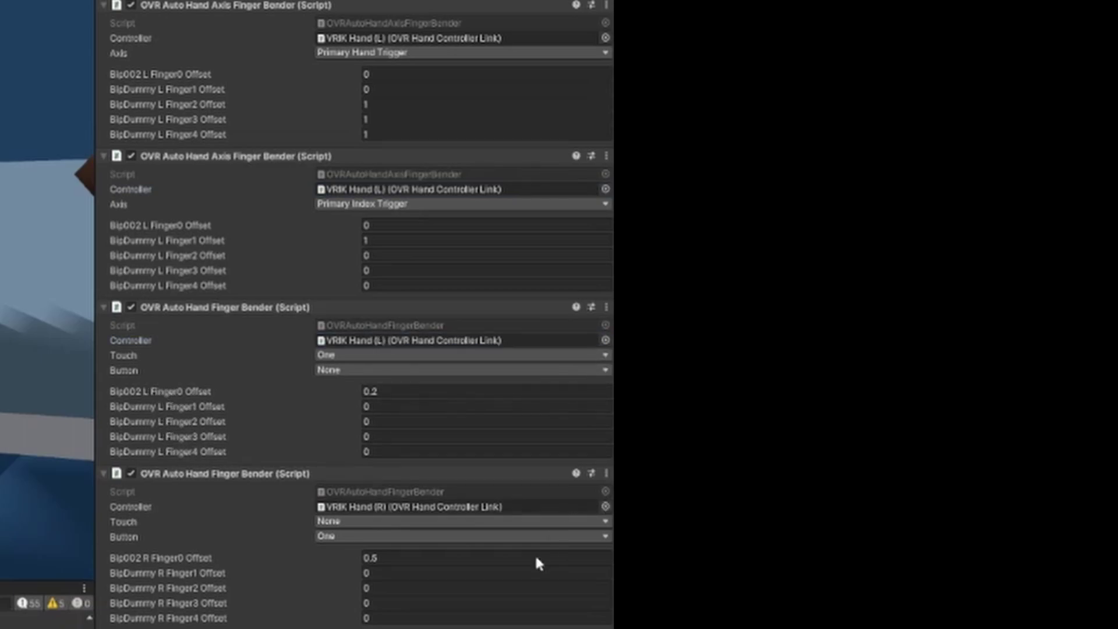
drag(596, 510, 596, 507)
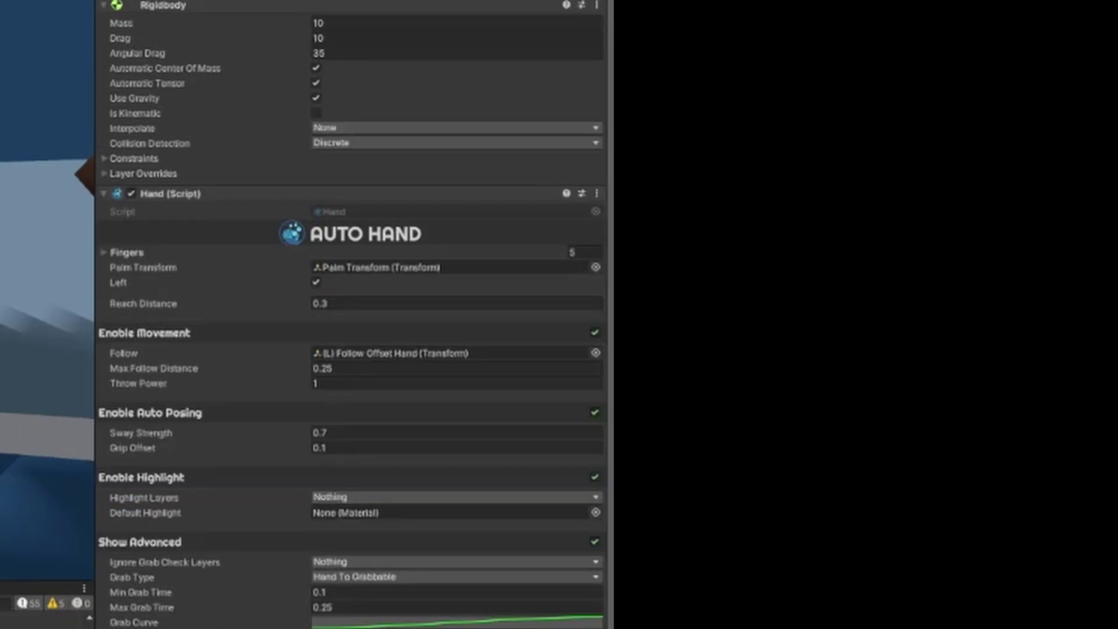
scroll(262, 550, down, 3)
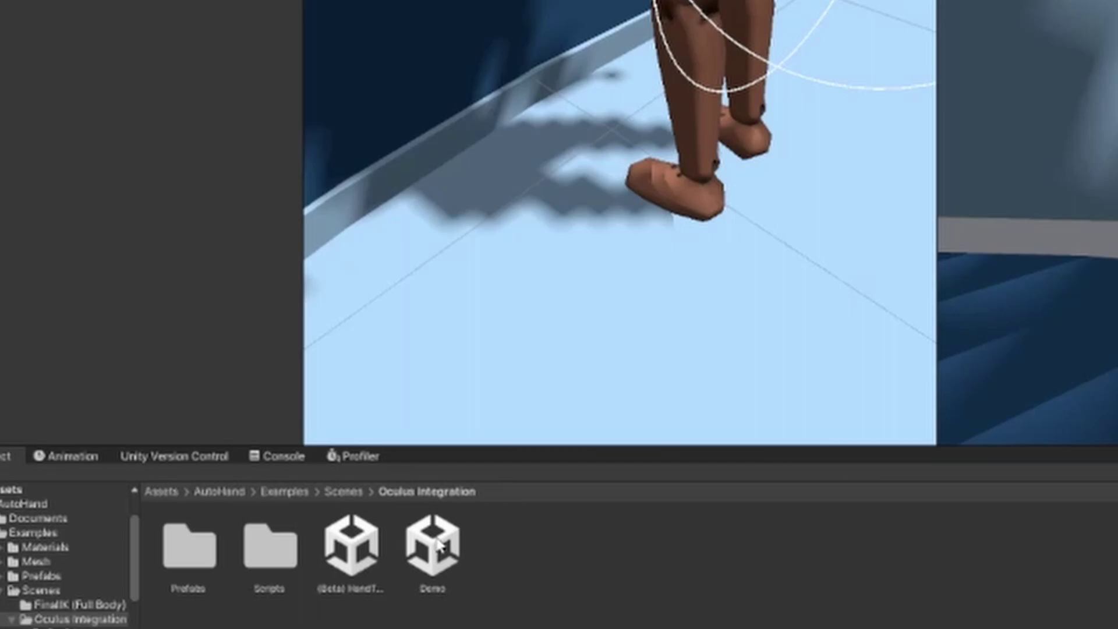
Load the Oculus Demo scene and select RobotHand (R) (OVR)'s GrabSound, ReleaseSound and Helper Scripts
mouse_move(438, 545)
mouse_down()
mouse_move(420, 420)
mouse_move(419, 535)
mouse_up()
drag(15, 93, 40, 129)
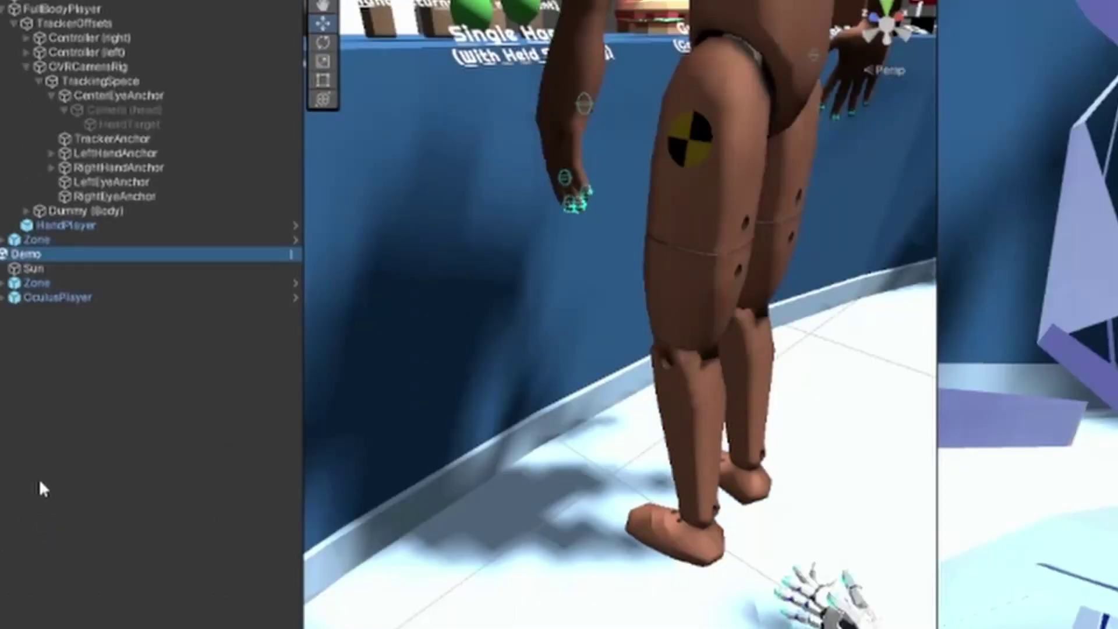
click(3, 298)
click(14, 312)
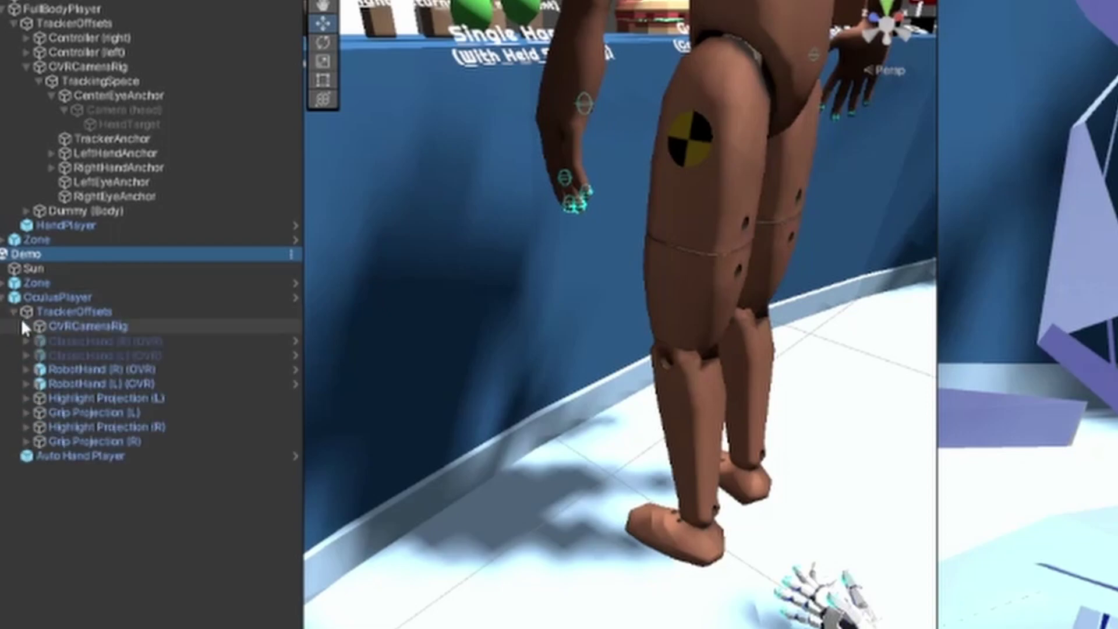
click(26, 368)
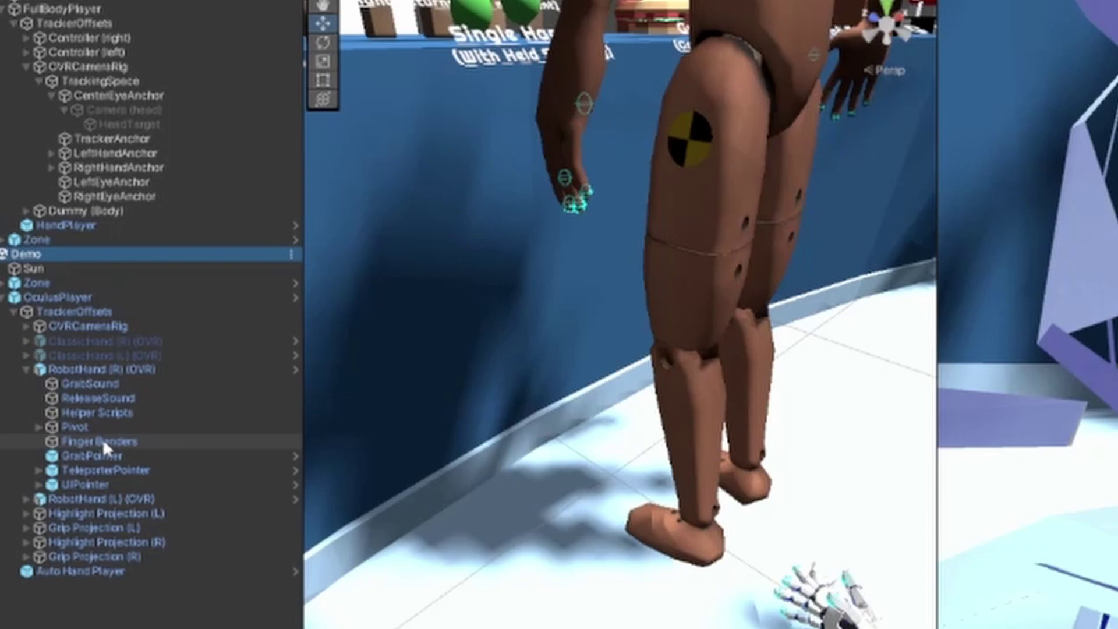
click(127, 411)
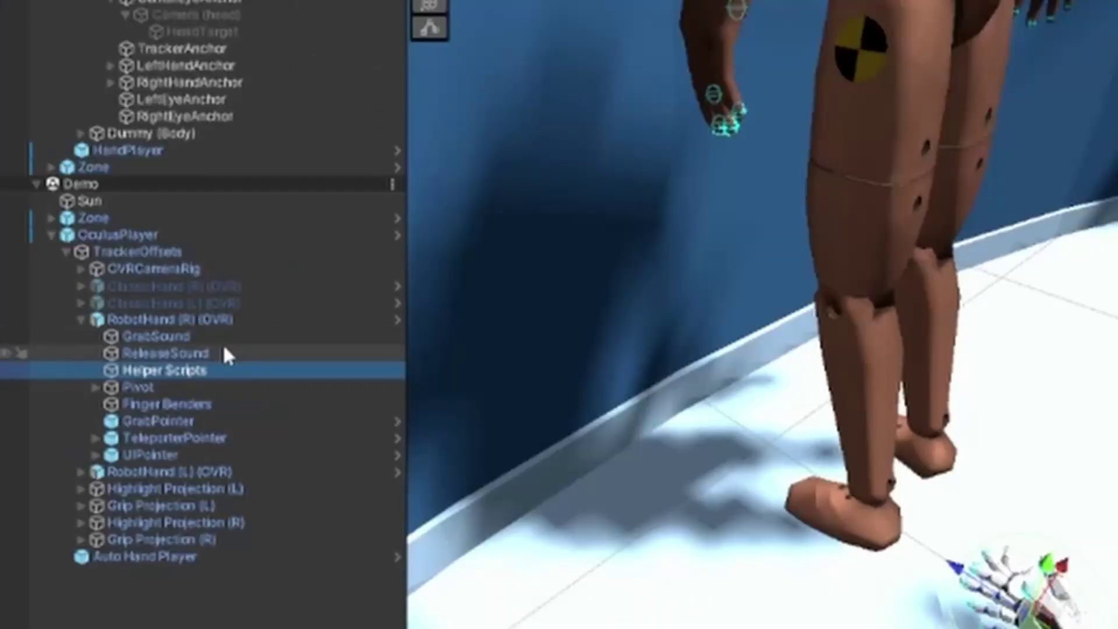
shift+click(218, 336)
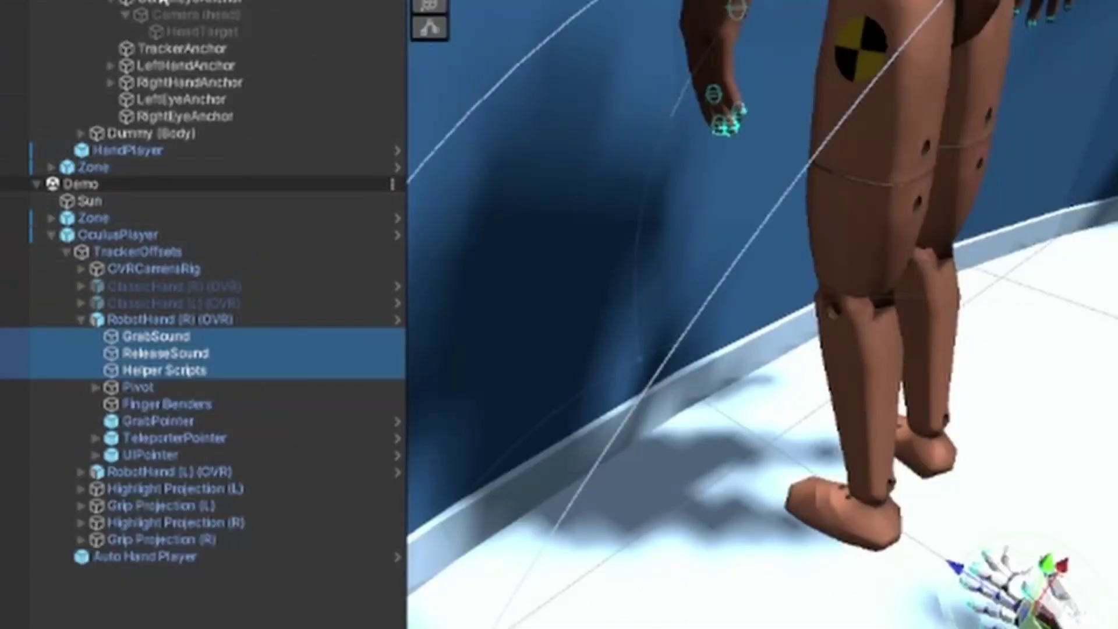
Paste GrabSound, ReleaseSound and Helper Scripts under VRIK Hand (R) as its first children
click(91, 131)
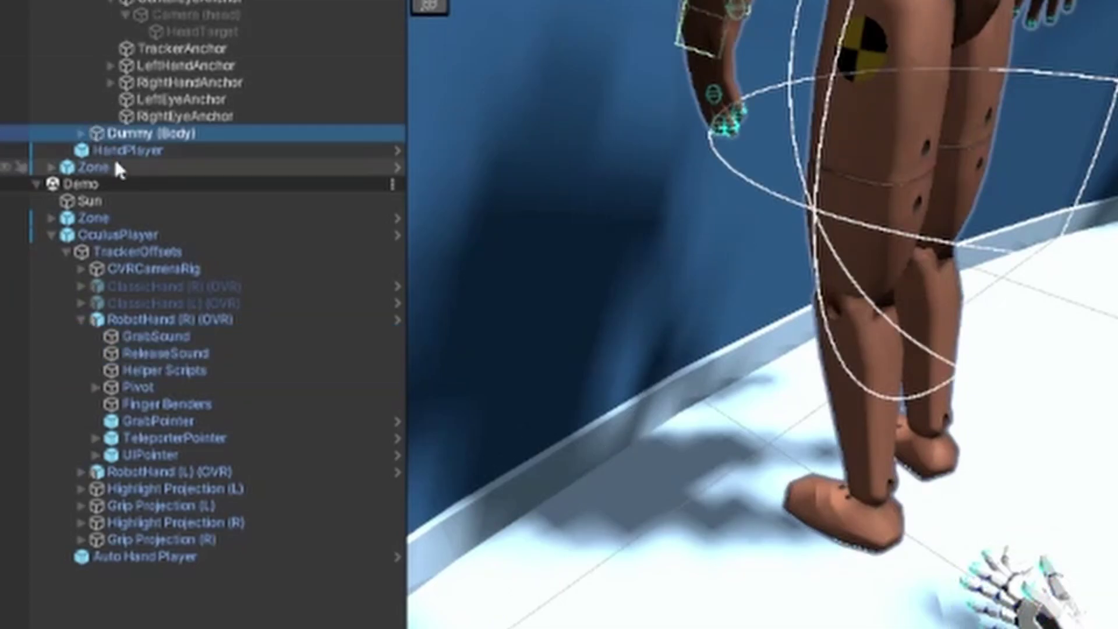
click(82, 133)
scroll(233, 397, down, 6)
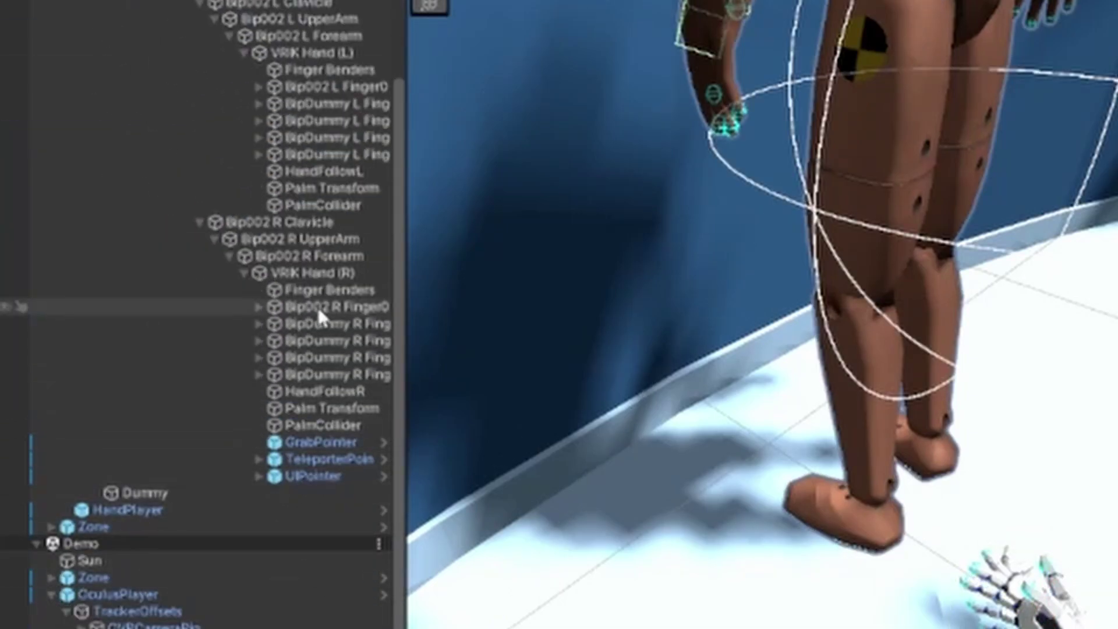
click(305, 270)
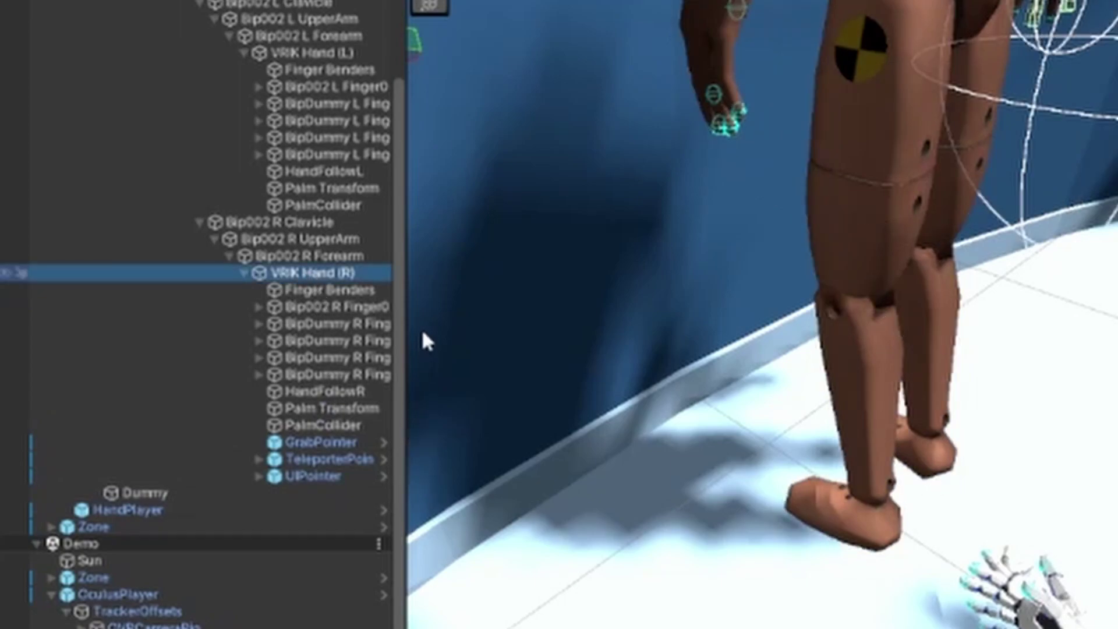
key(ctrl+shift+v)
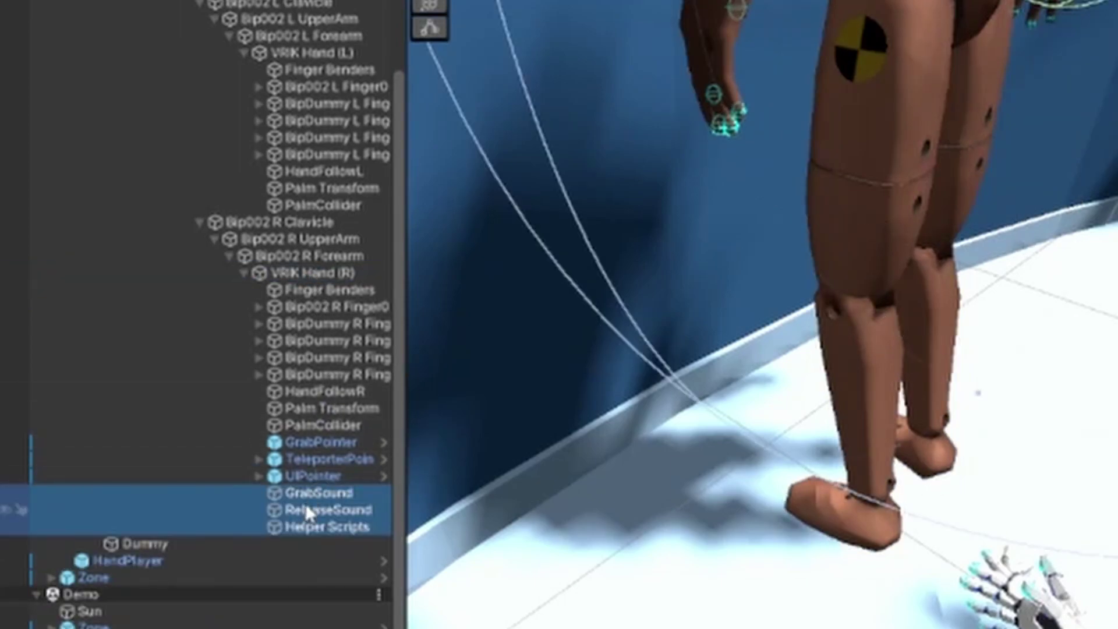
drag(306, 504, 294, 280)
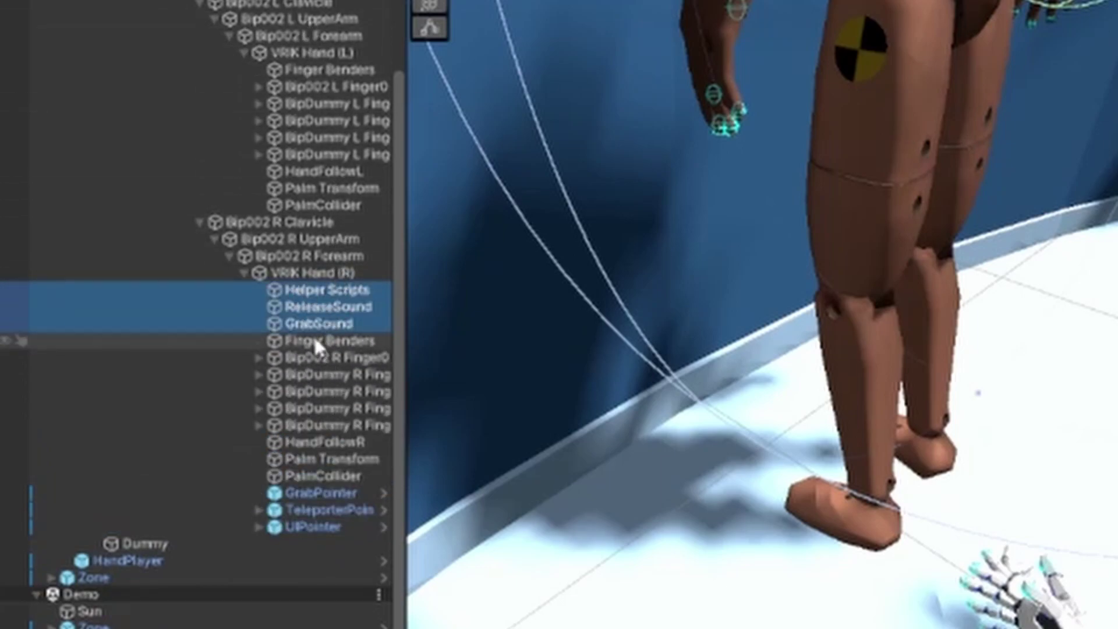
Paste the same three objects under VRIK Hand (L) and move them to the top
click(323, 358)
shift+click(321, 426)
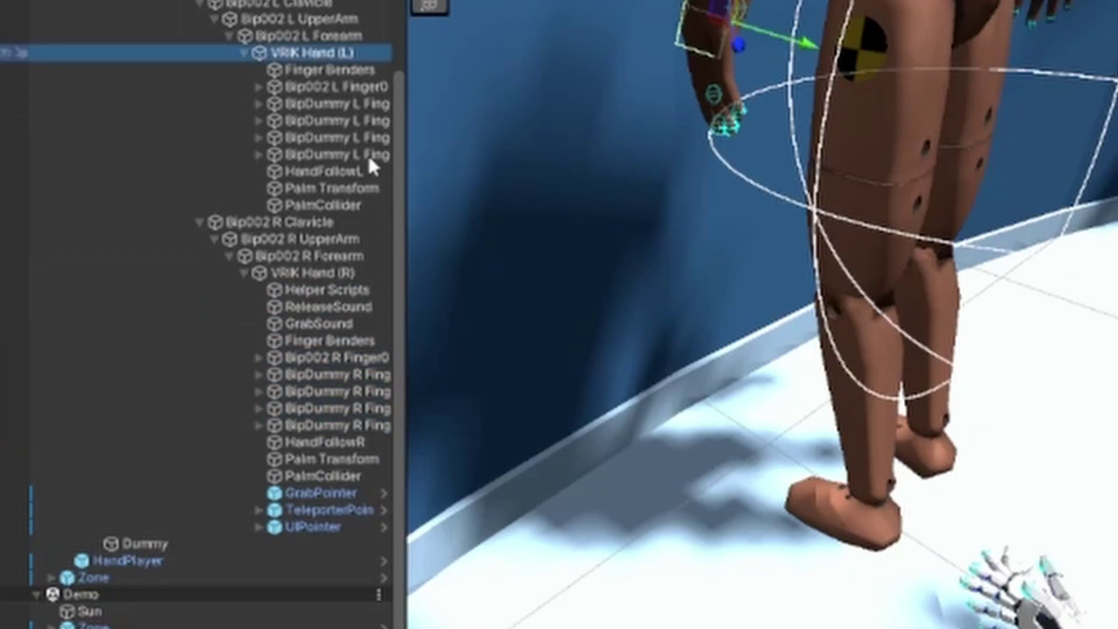
key(ctrl+shift+v)
drag(308, 218, 295, 60)
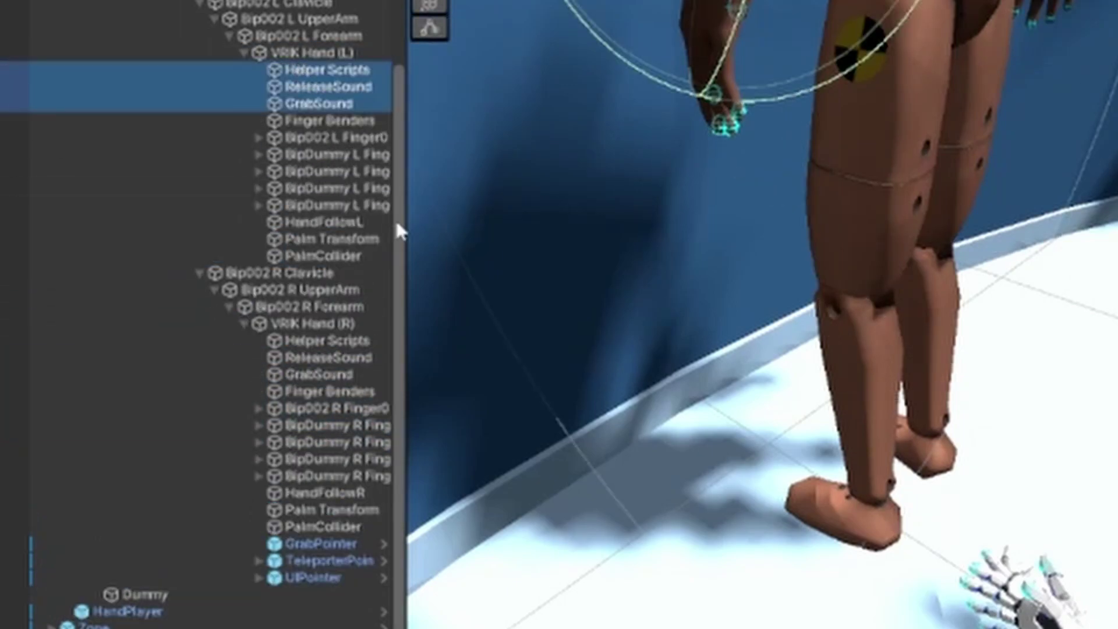
click(327, 103)
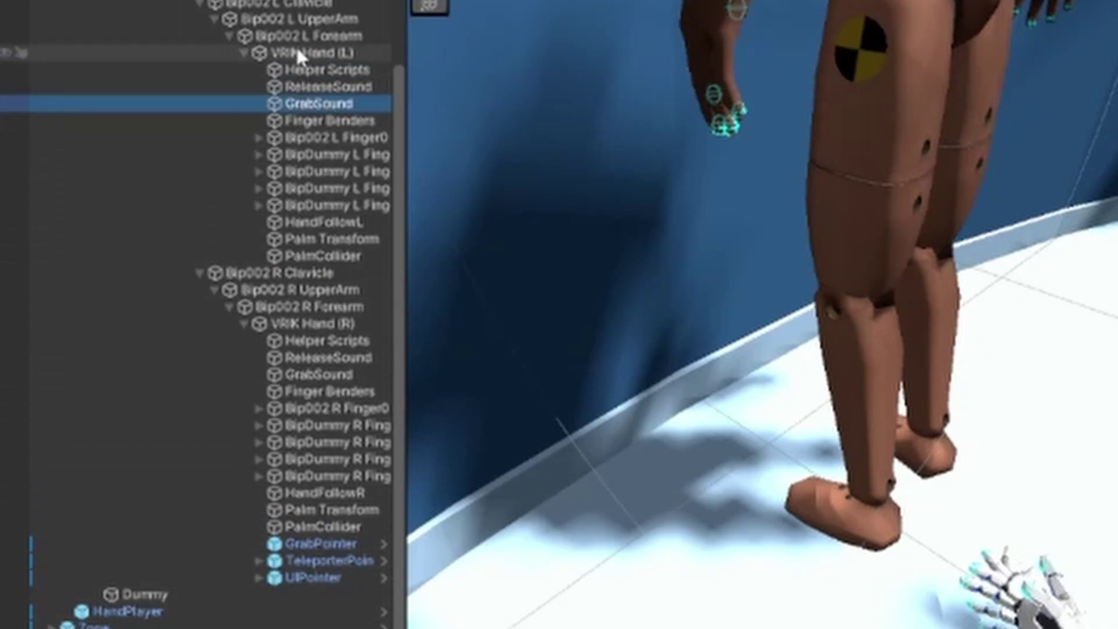
click(307, 72)
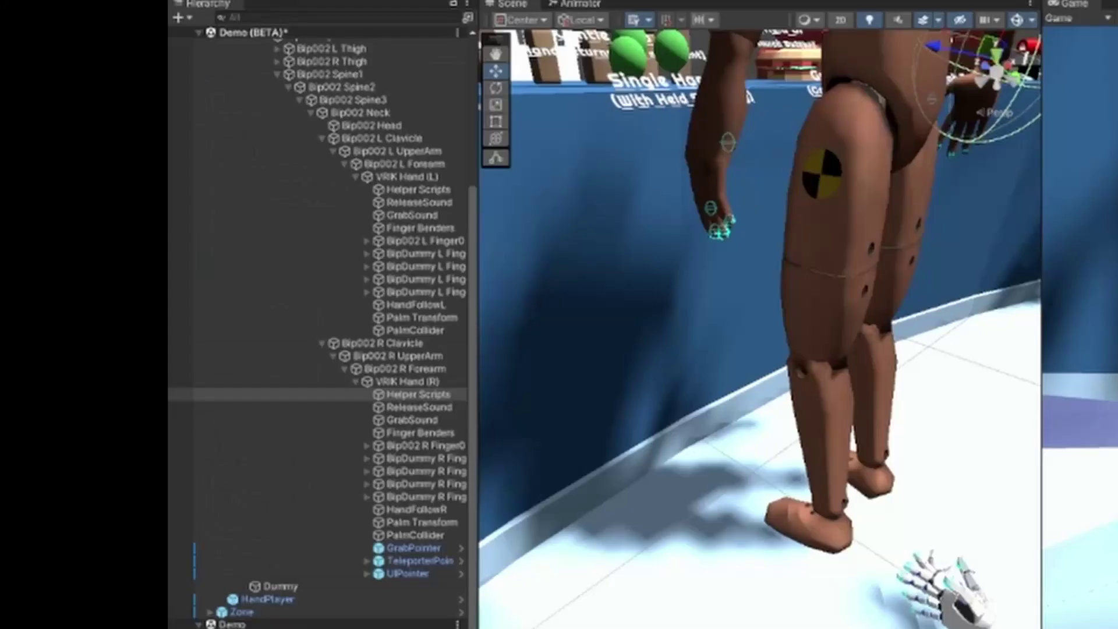
Select the original RobotHand (R) (OVR) and expand its Hand Public Events component
click(310, 381)
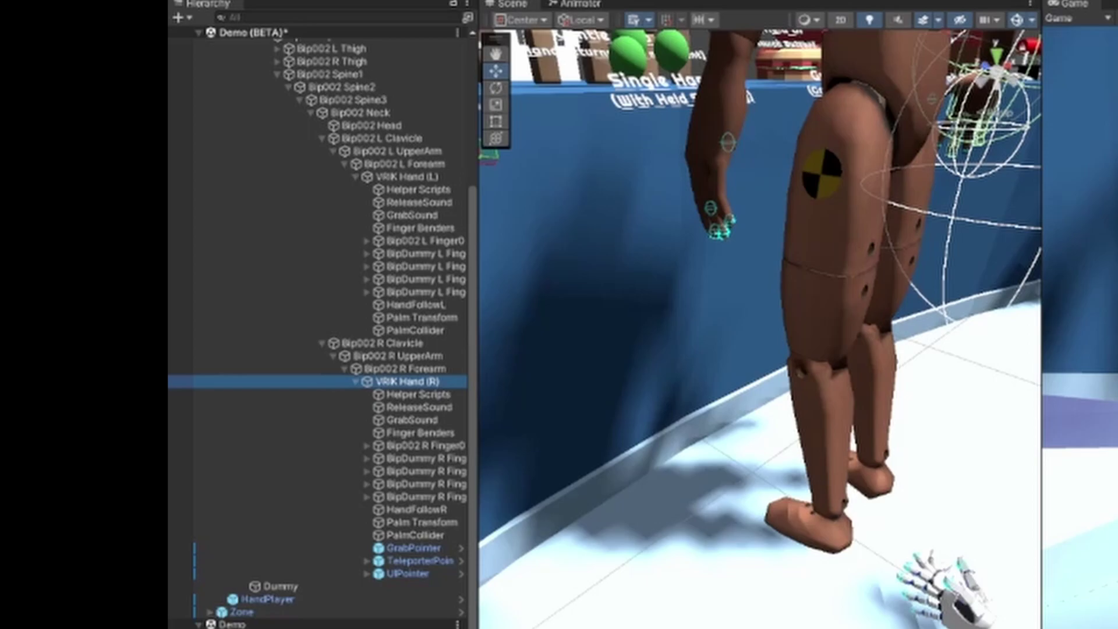
scroll(270, 612, up, 1)
scroll(350, 559, down, 5)
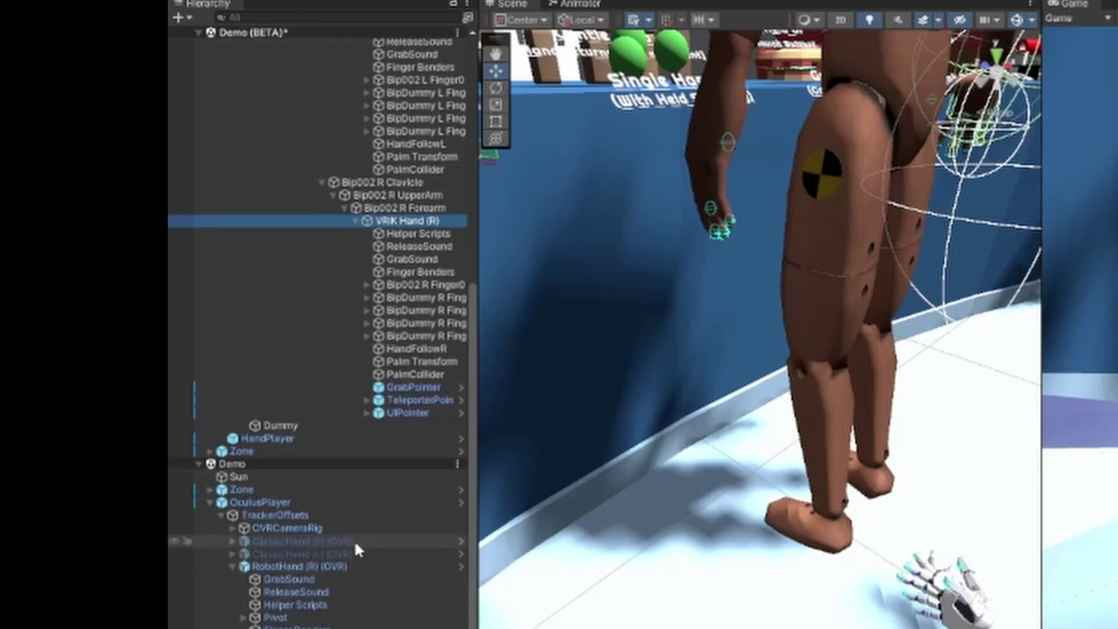
click(350, 566)
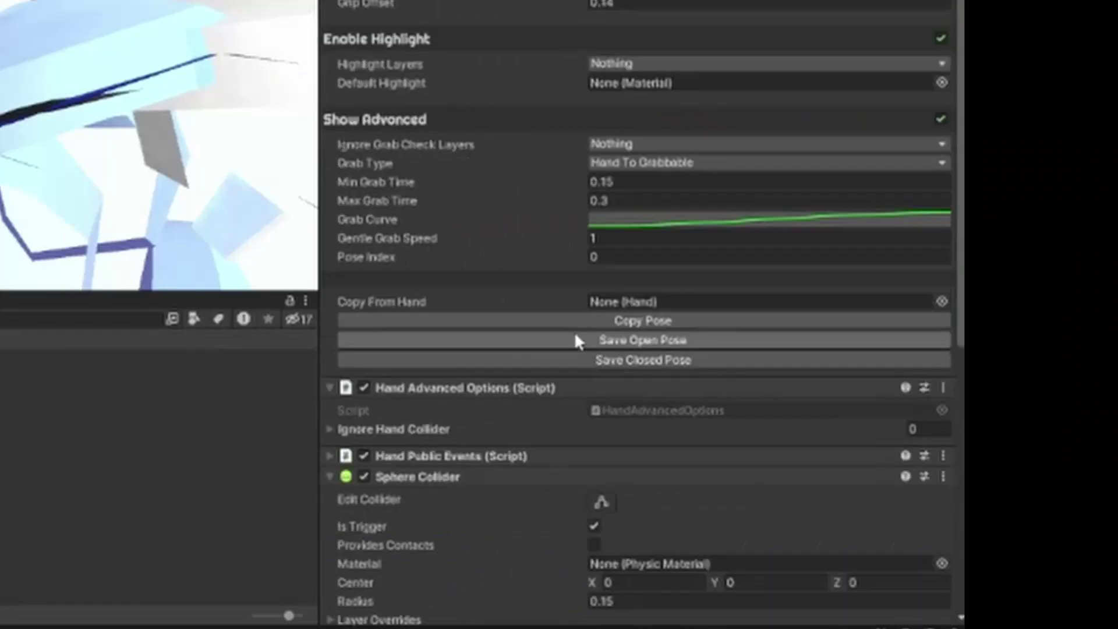
scroll(553, 326, down, 2)
scroll(571, 347, down, 4)
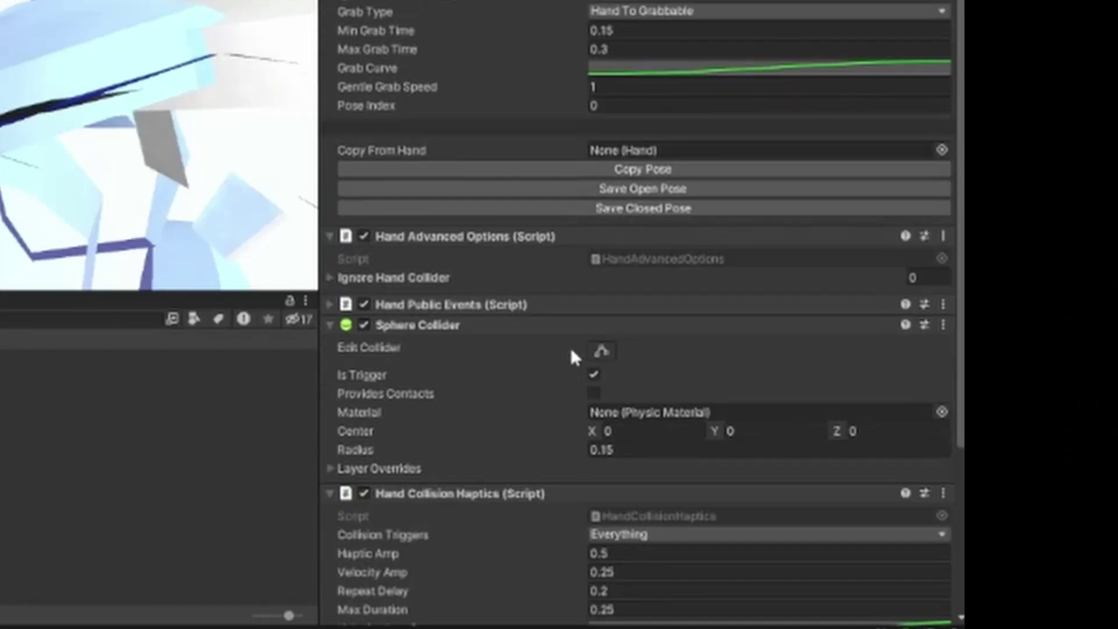
click(521, 304)
Copy RobotHand (R) (OVR)'s Hand Public Events component, then select VRIK Hand (R)
click(532, 304)
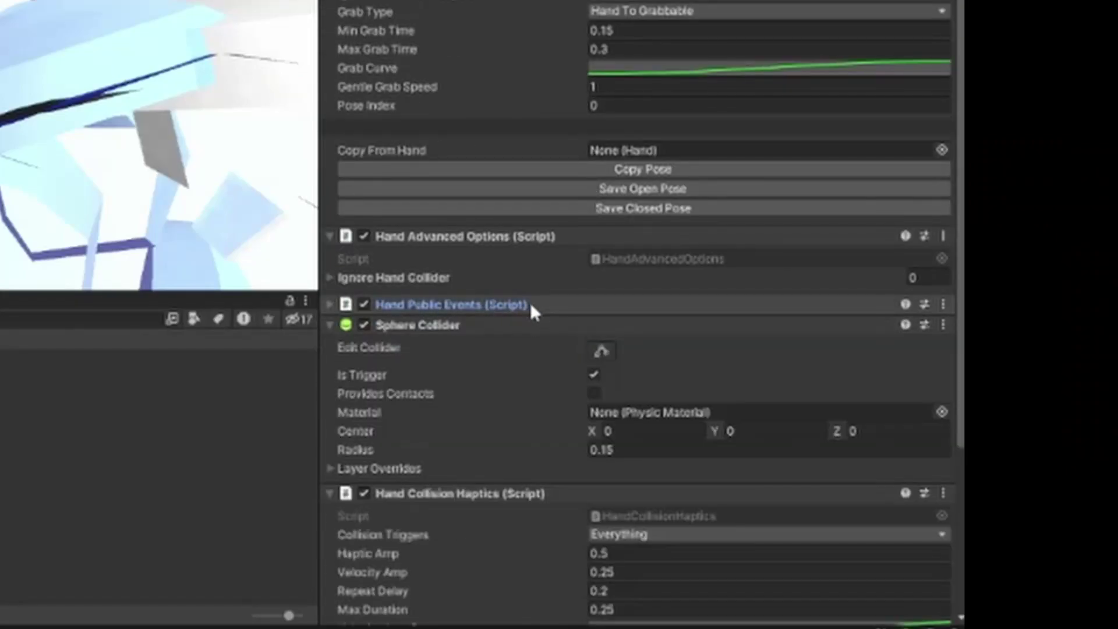
scroll(525, 321, down, 9)
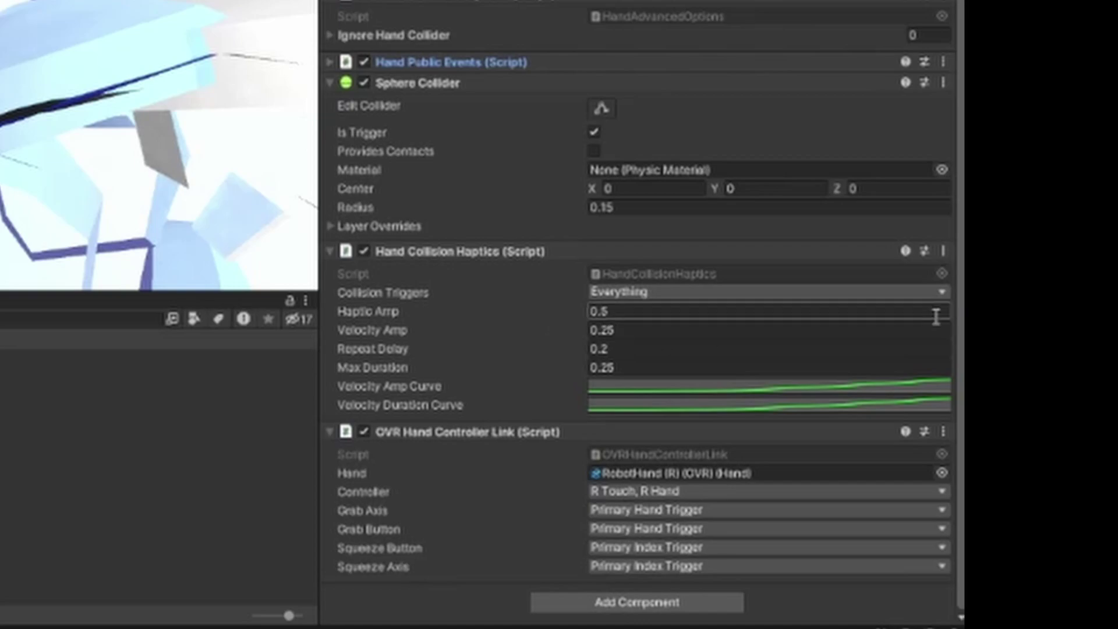
click(797, 61)
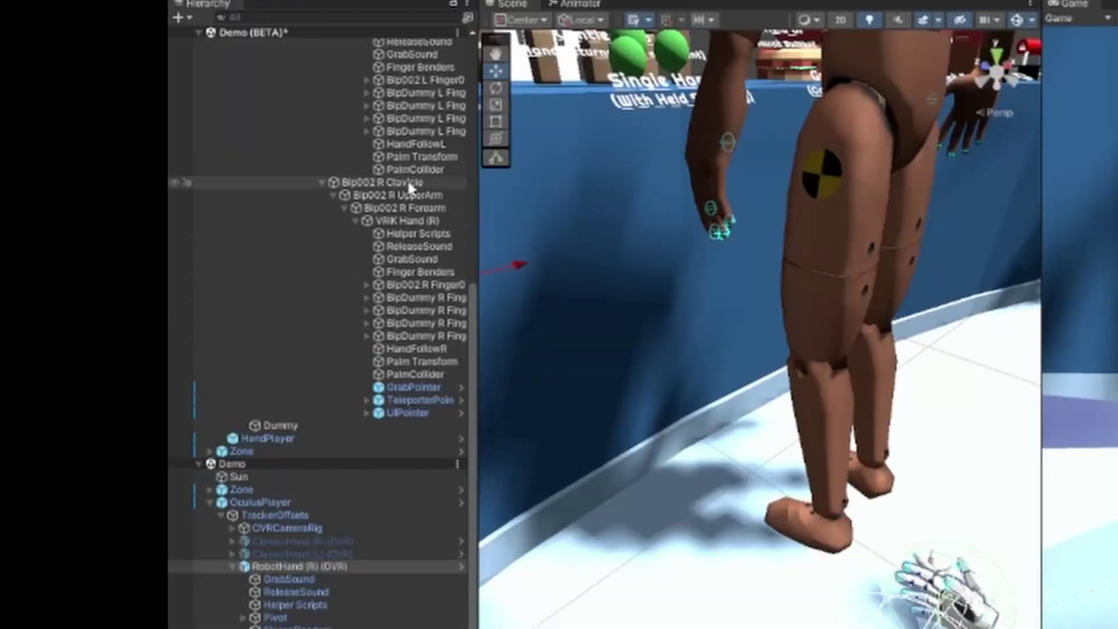
click(408, 221)
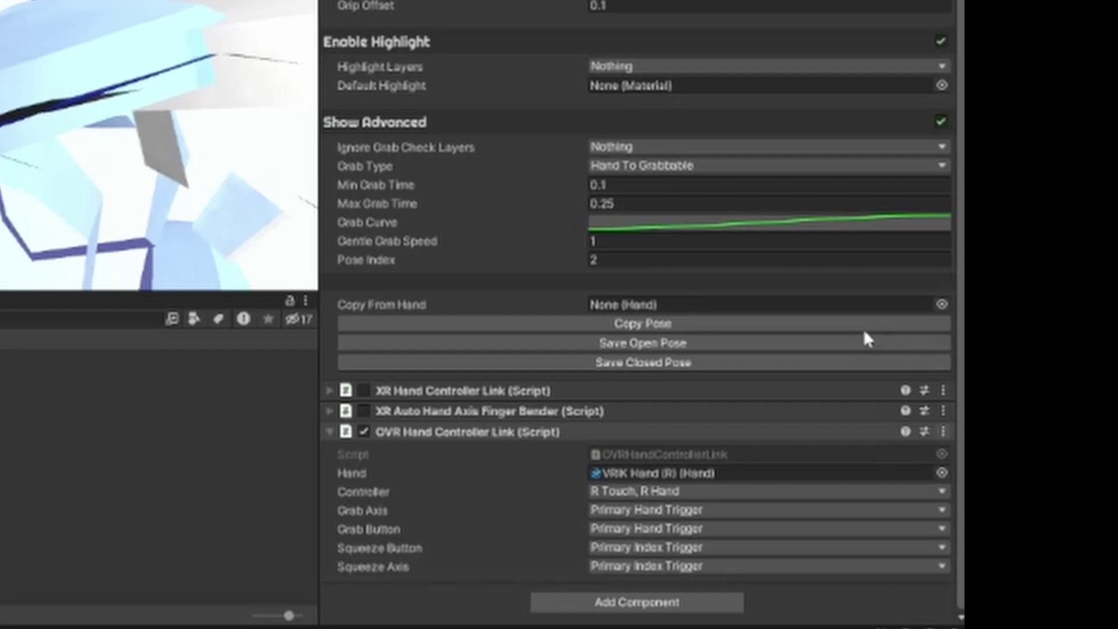
Point On Before Grab at VRIK Hand (R) to trigger a 0.1 haptic vibration
scroll(839, 338, down, 10)
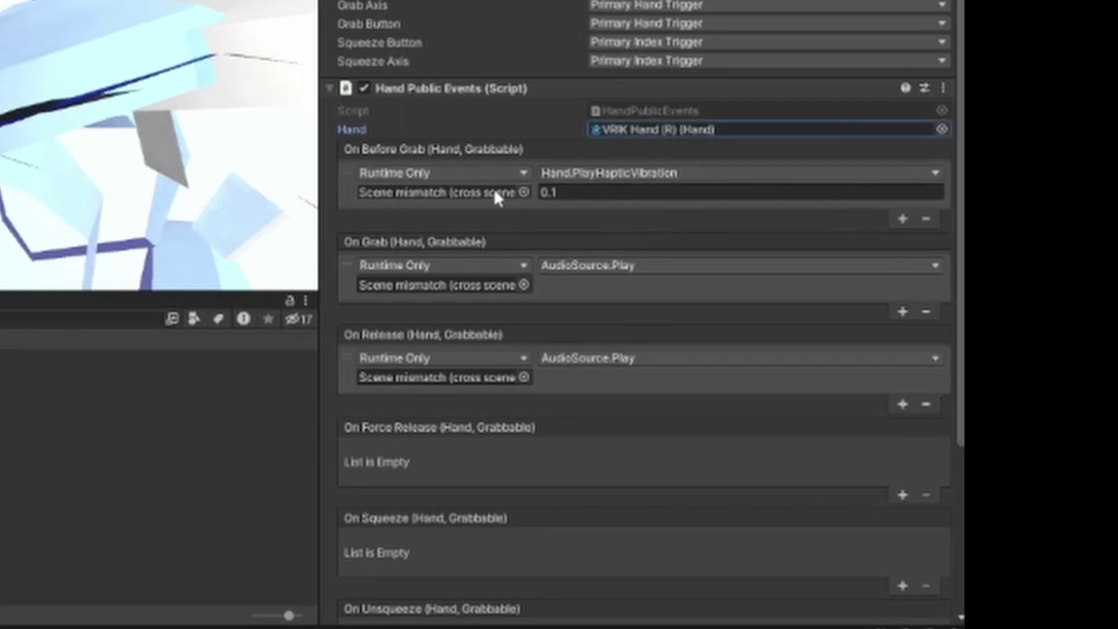
click(572, 280)
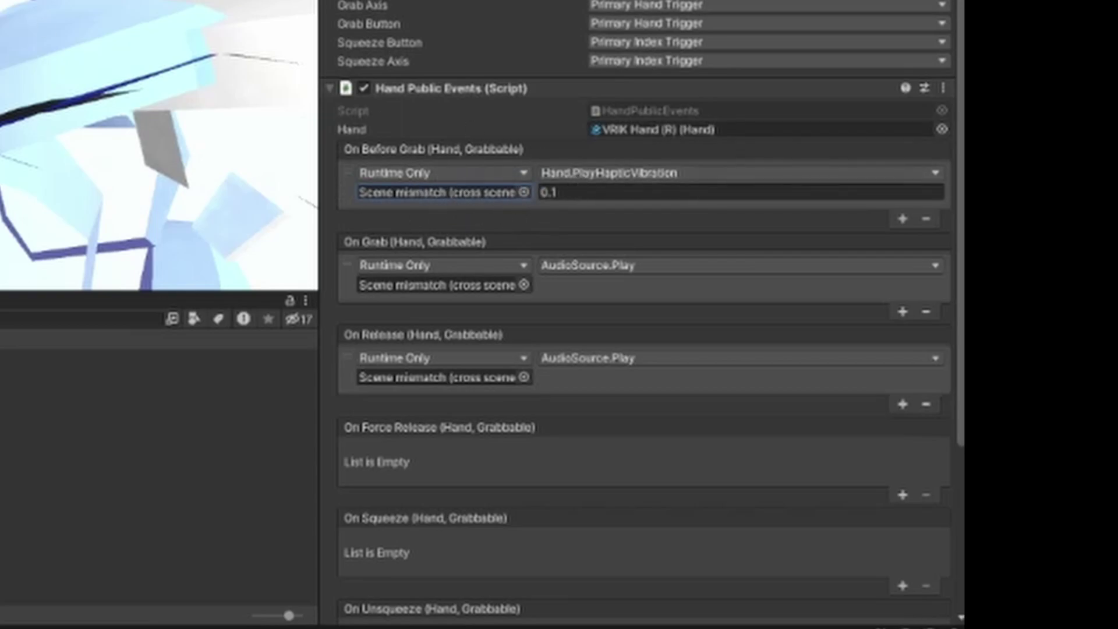
drag(640, 129, 469, 191)
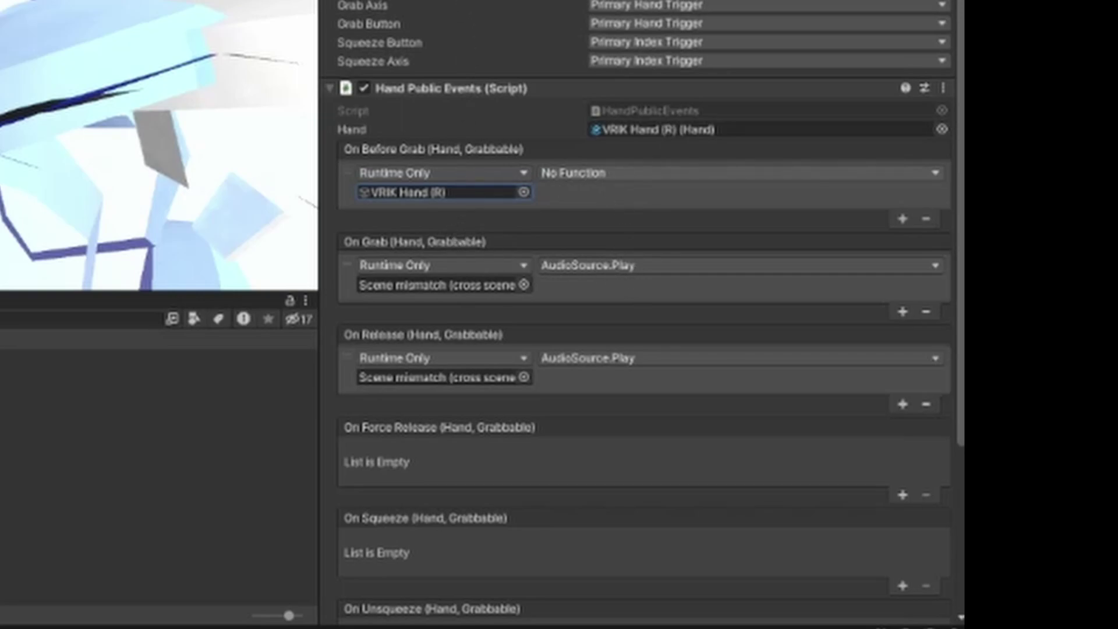
click(470, 249)
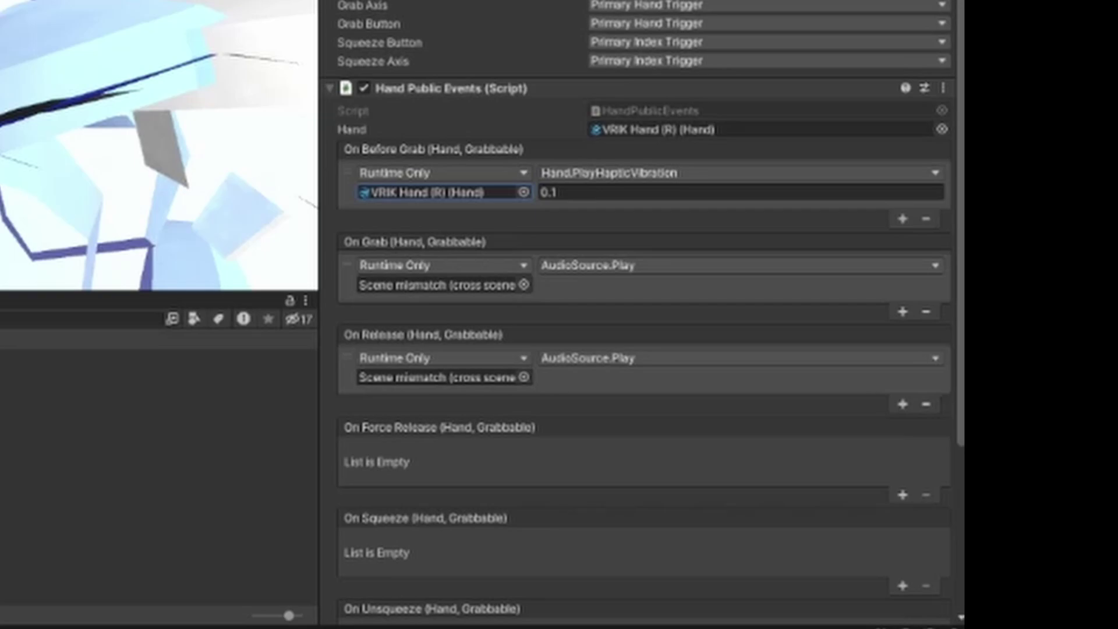
Play GrabSound on On Grab and ReleaseSound on On Release via AudioSource.Play
drag(792, 353, 450, 280)
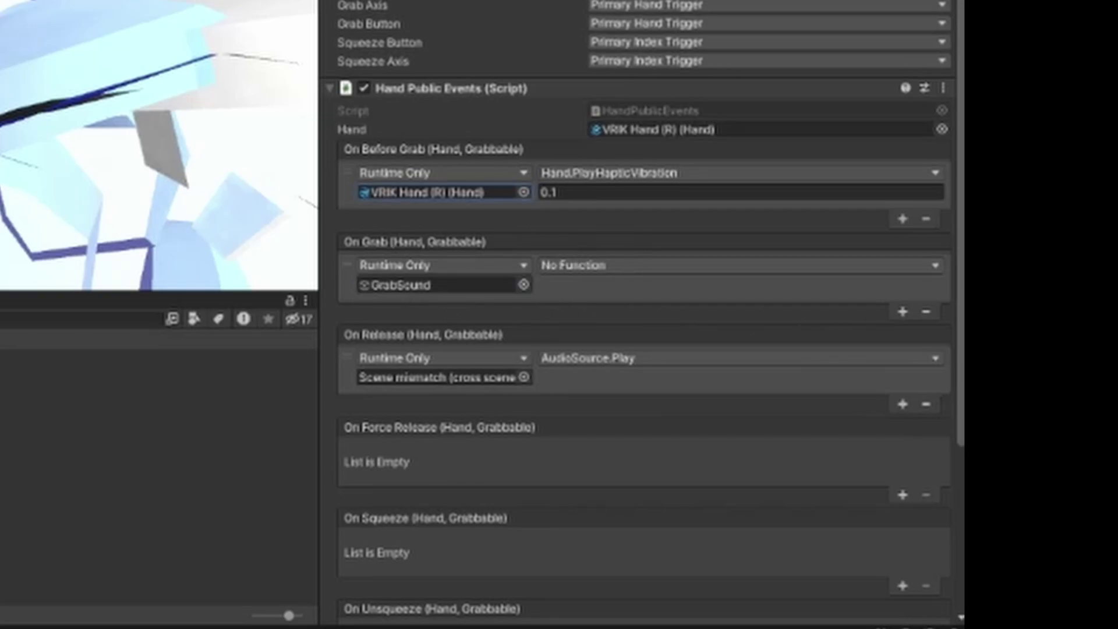
drag(54, 87, 457, 377)
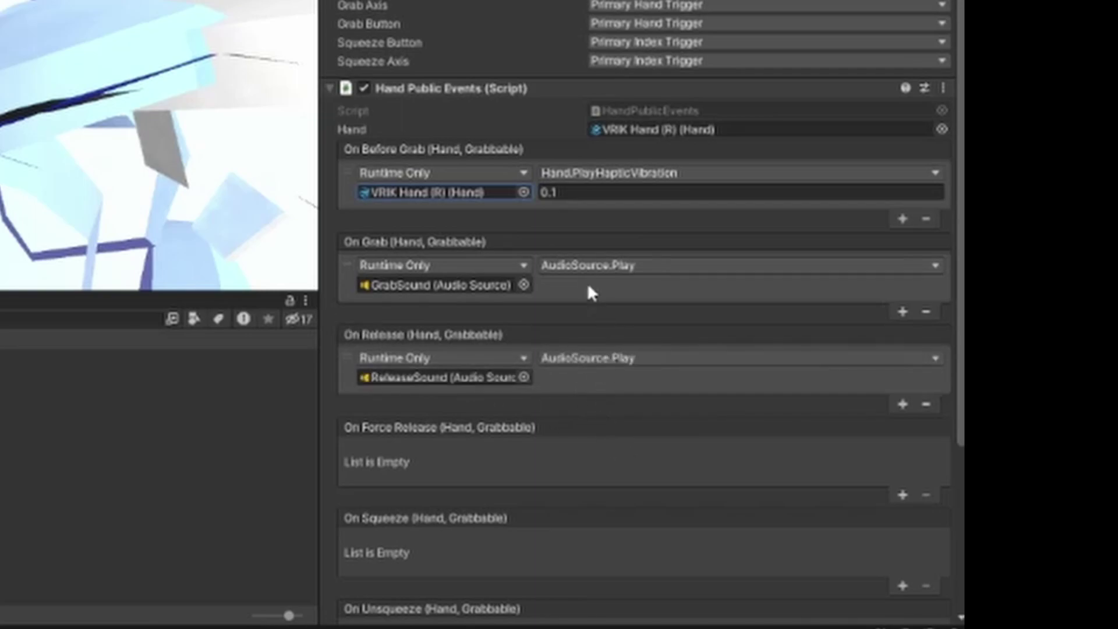
scroll(588, 282, down, 2)
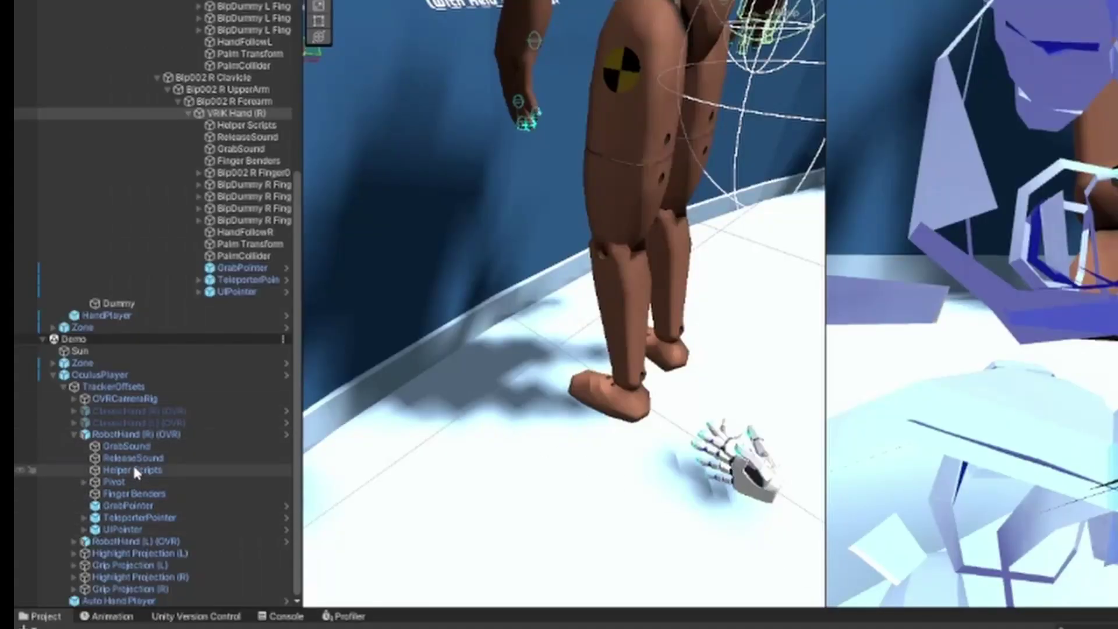
Paste RobotHand (R) (OVR)'s Hand Collision Haptics (amp 0.5, duration 0.25) onto VRIK Hand (R)
click(132, 434)
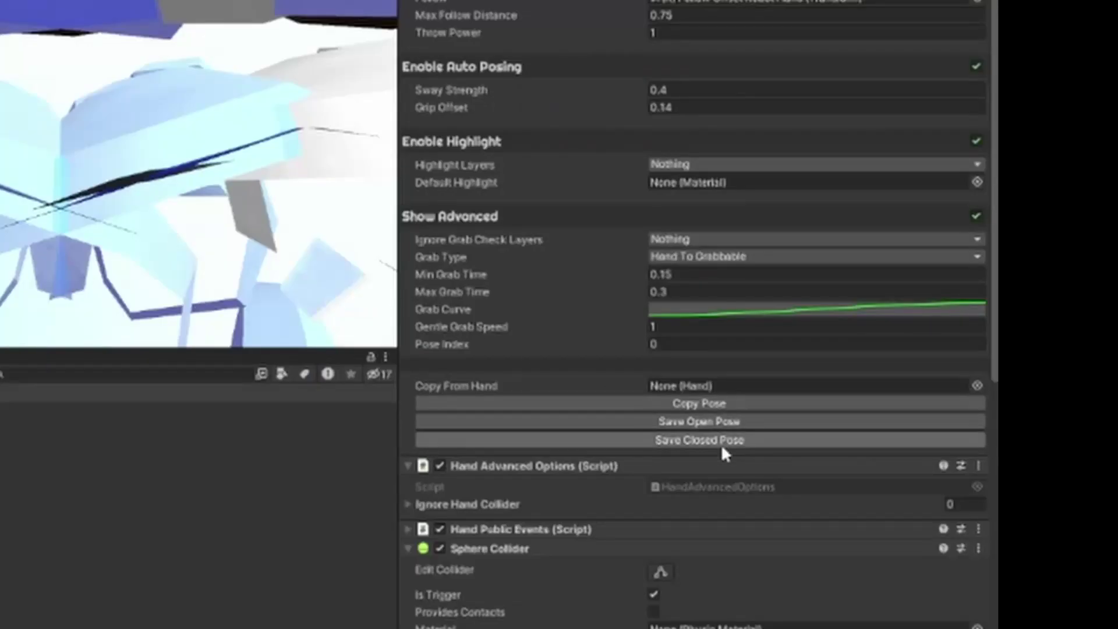
scroll(722, 443, down, 3)
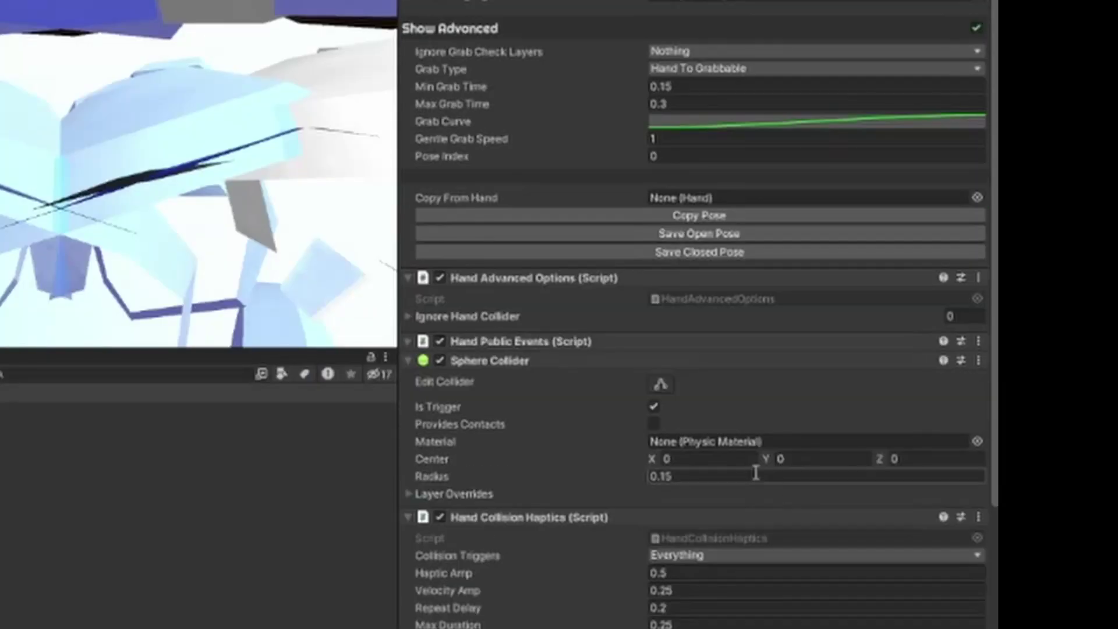
scroll(663, 540, down, 3)
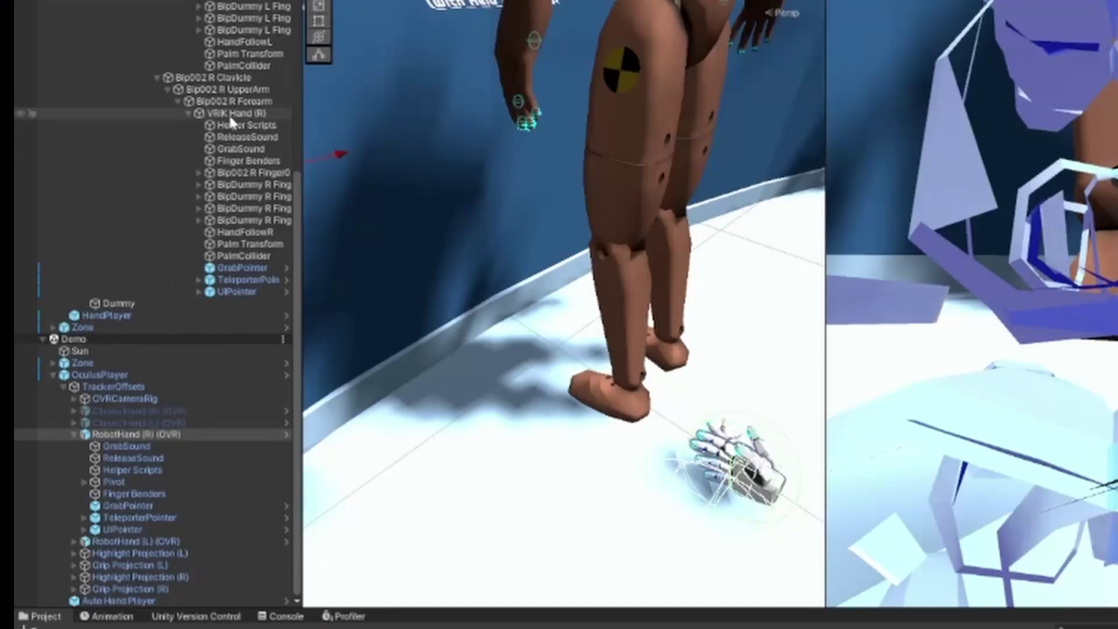
click(229, 113)
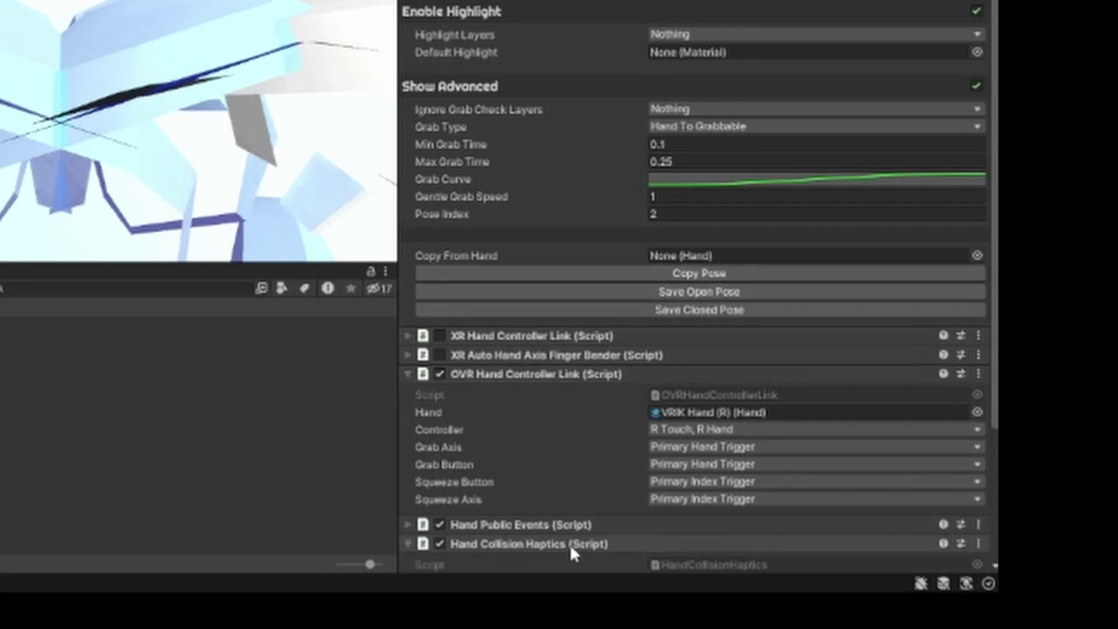
scroll(588, 507, down, 3)
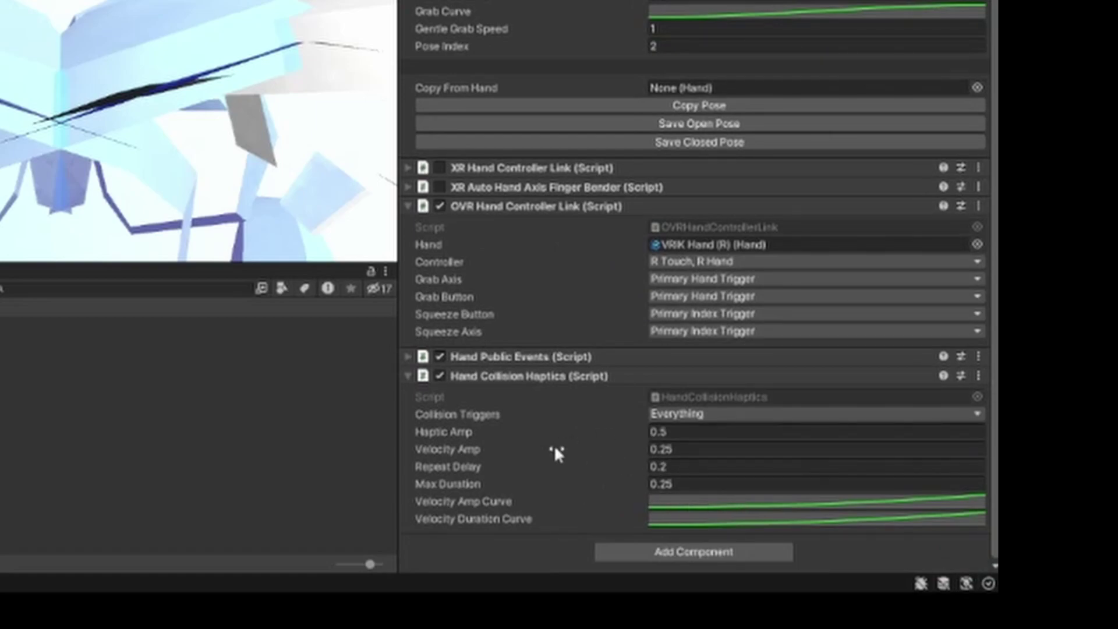
click(647, 355)
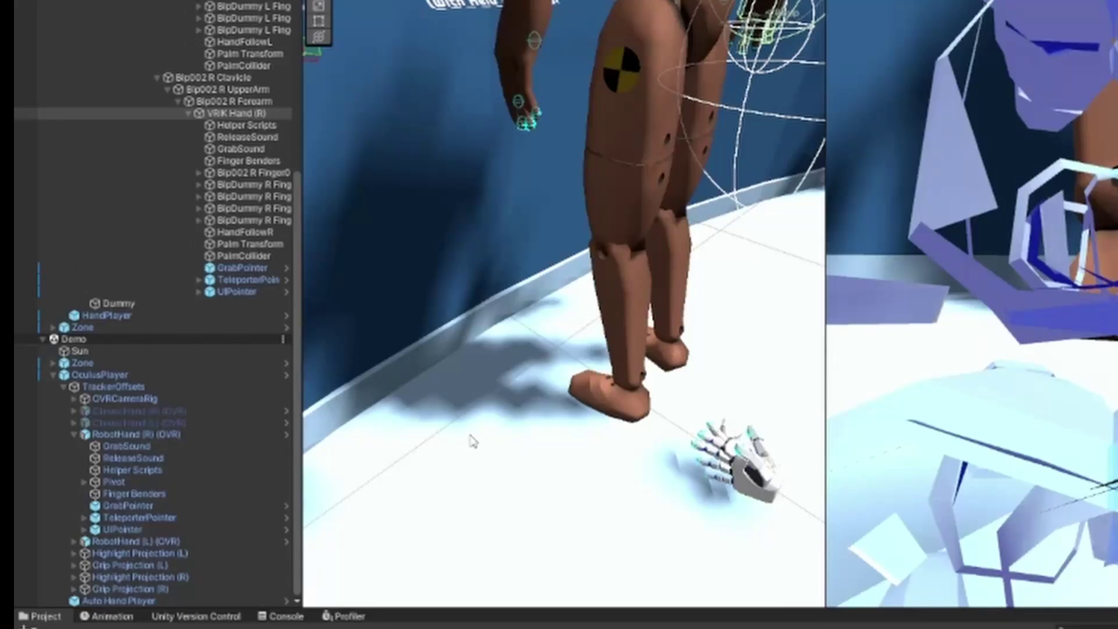
scroll(153, 26, up, 5)
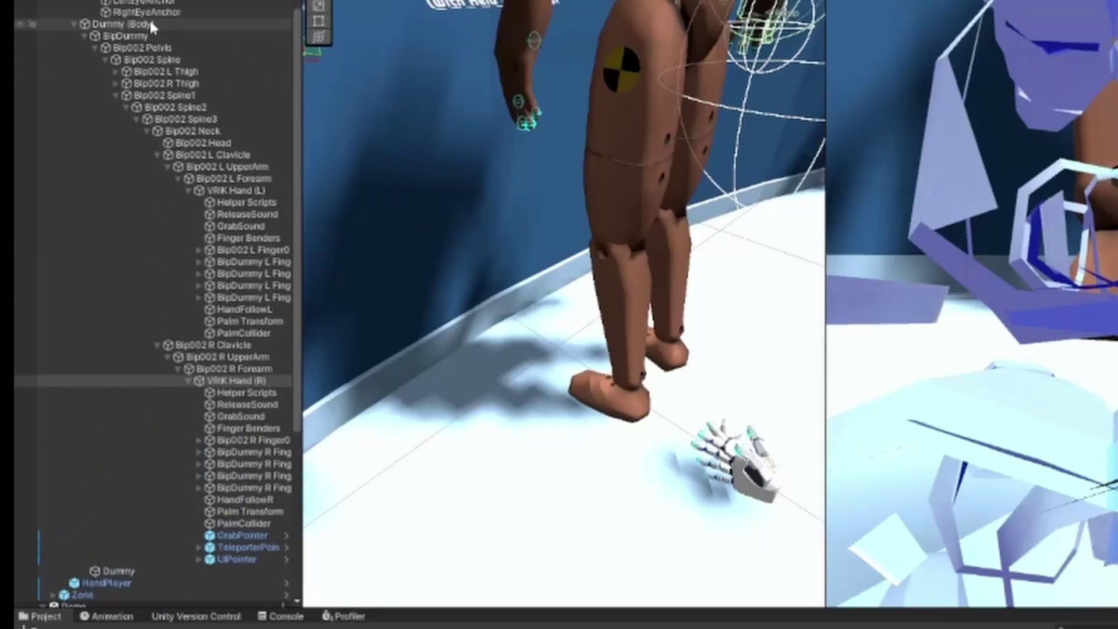
Retarget VRIK Hand (L)'s Hand and On Before Grab fields to VRIK Hand (L), undoing trial sound drops
click(245, 191)
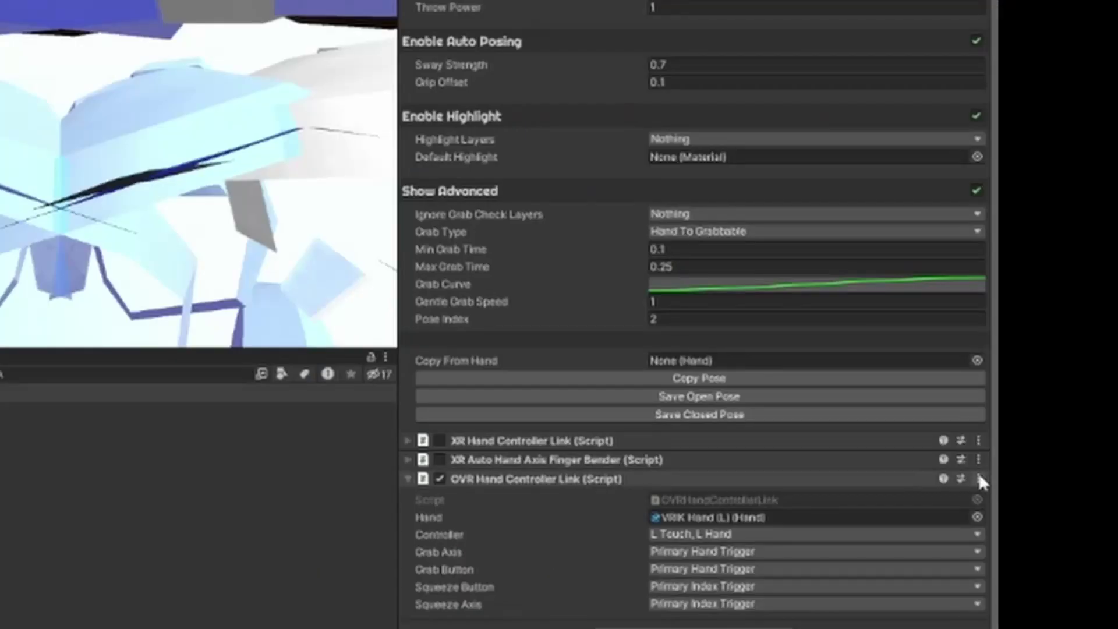
scroll(794, 479, down, 5)
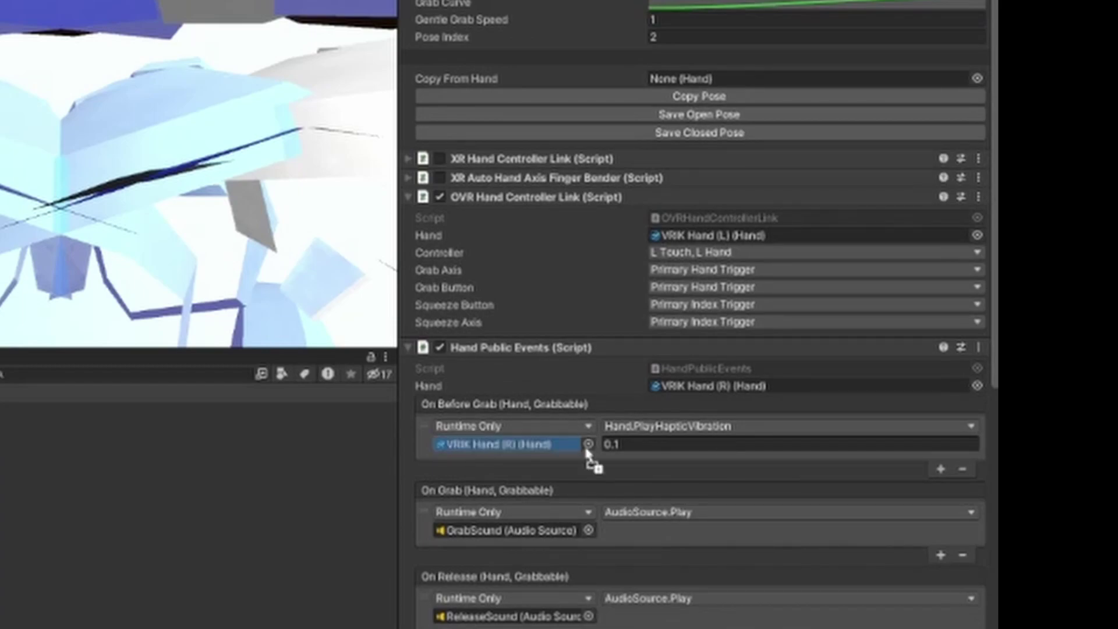
drag(594, 462, 703, 387)
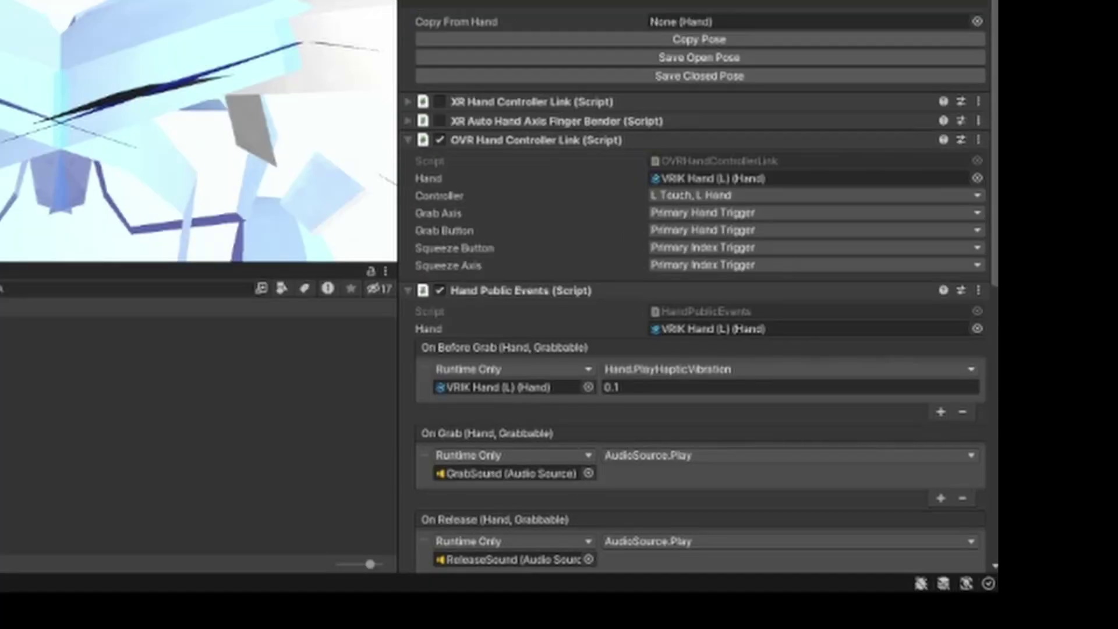
drag(600, 436, 524, 475)
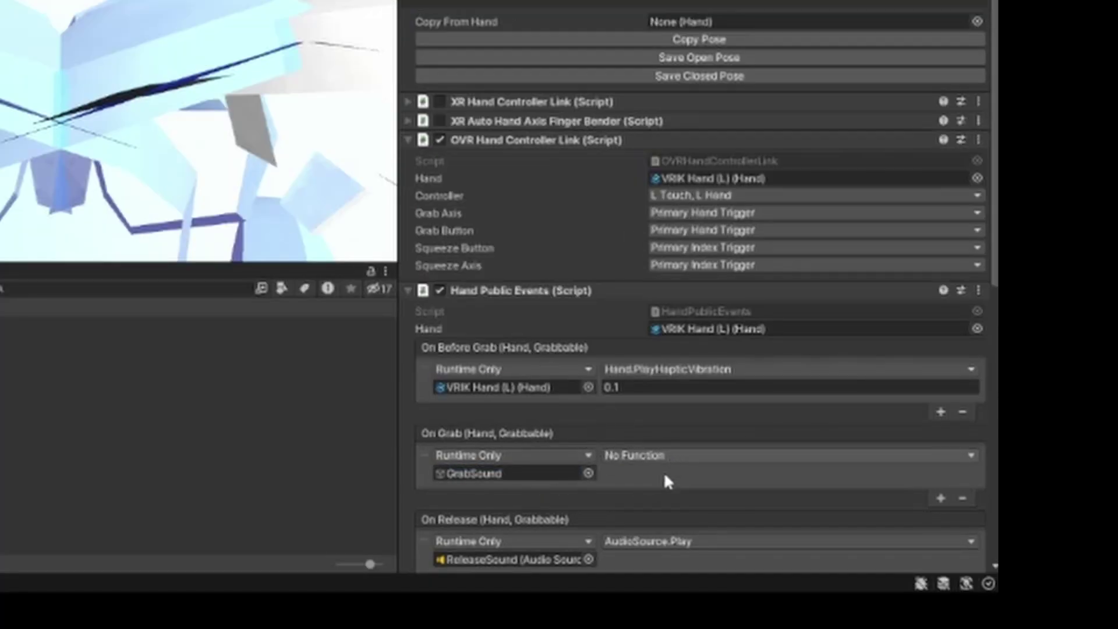
key(ctrl+z)
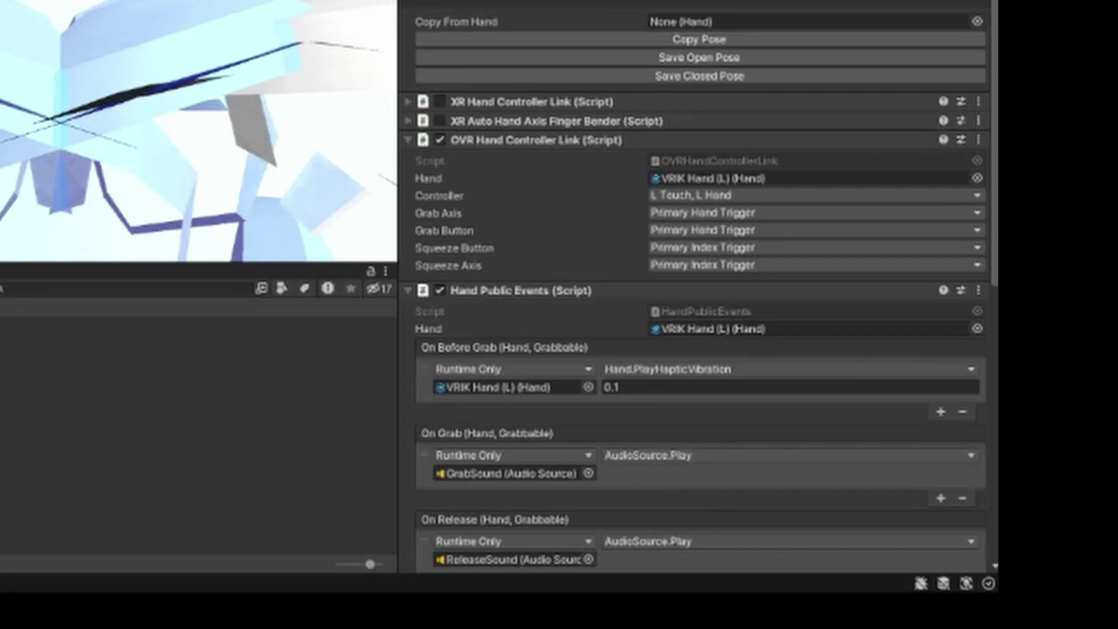
drag(191, 382, 539, 558)
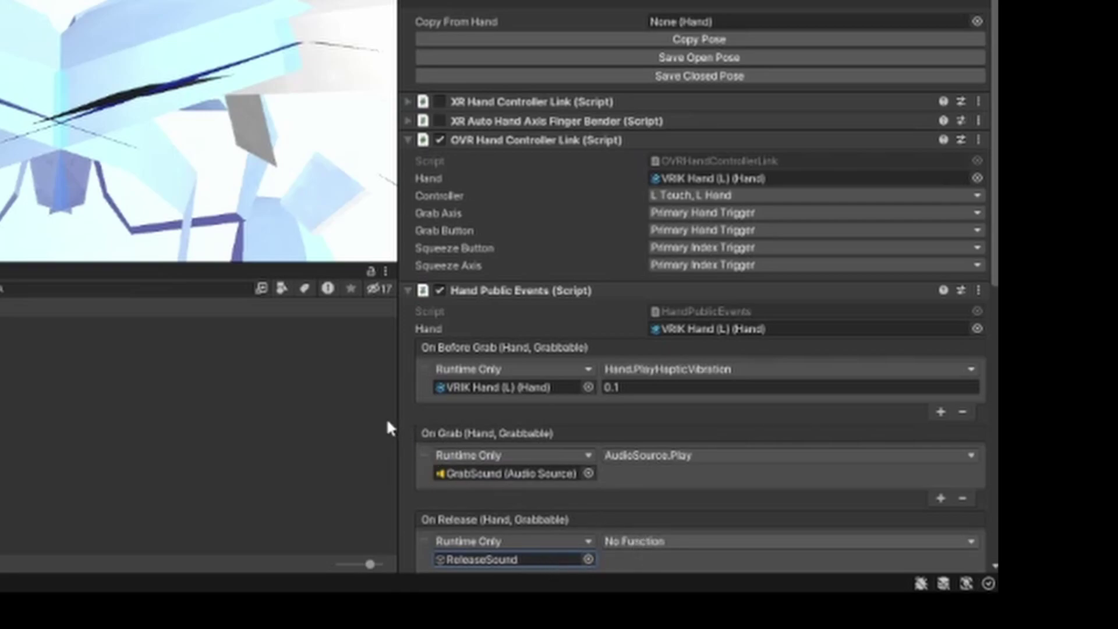
key(ctrl+z)
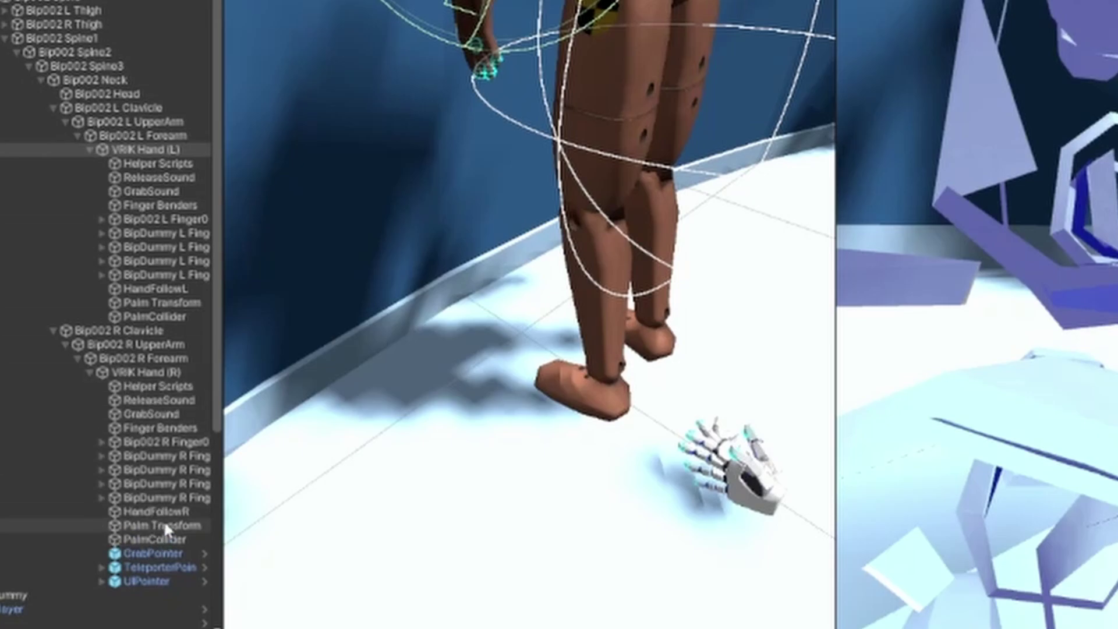
Inspect the hands' GrabSound, ReleaseSound and Helper Scripts objects, then save the Demo (BETA) scene
click(163, 398)
click(169, 410)
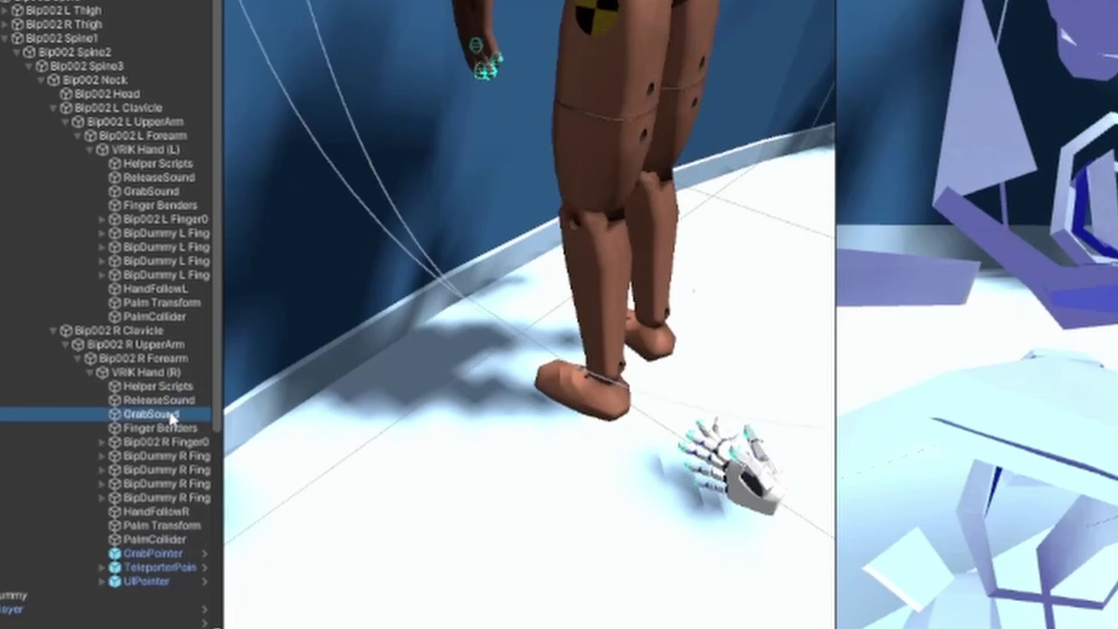
click(147, 165)
click(149, 178)
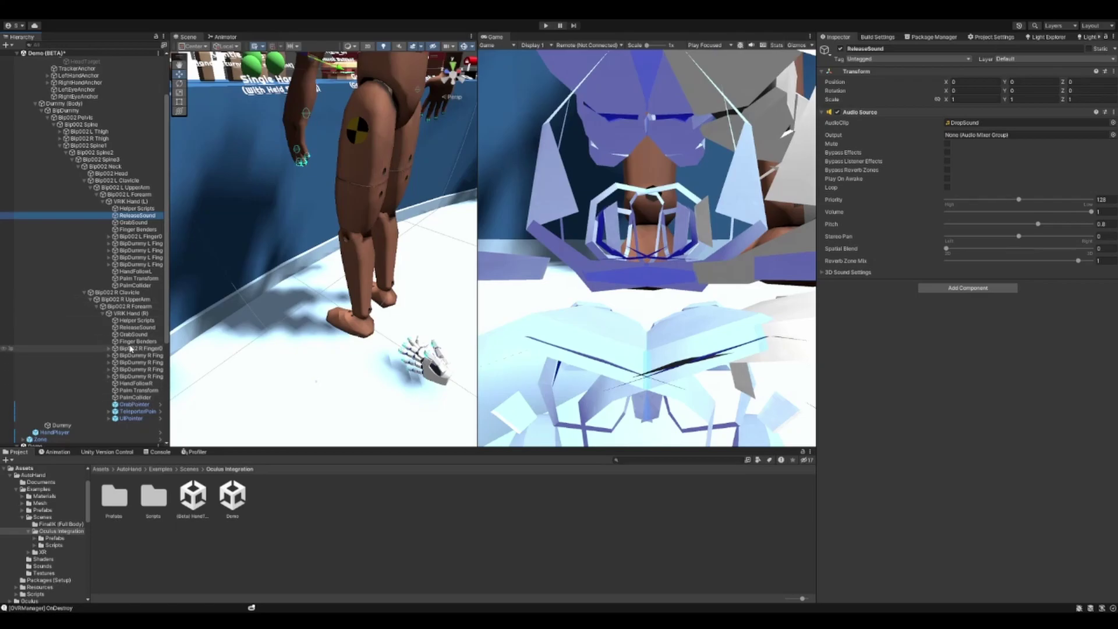
key(ctrl+s)
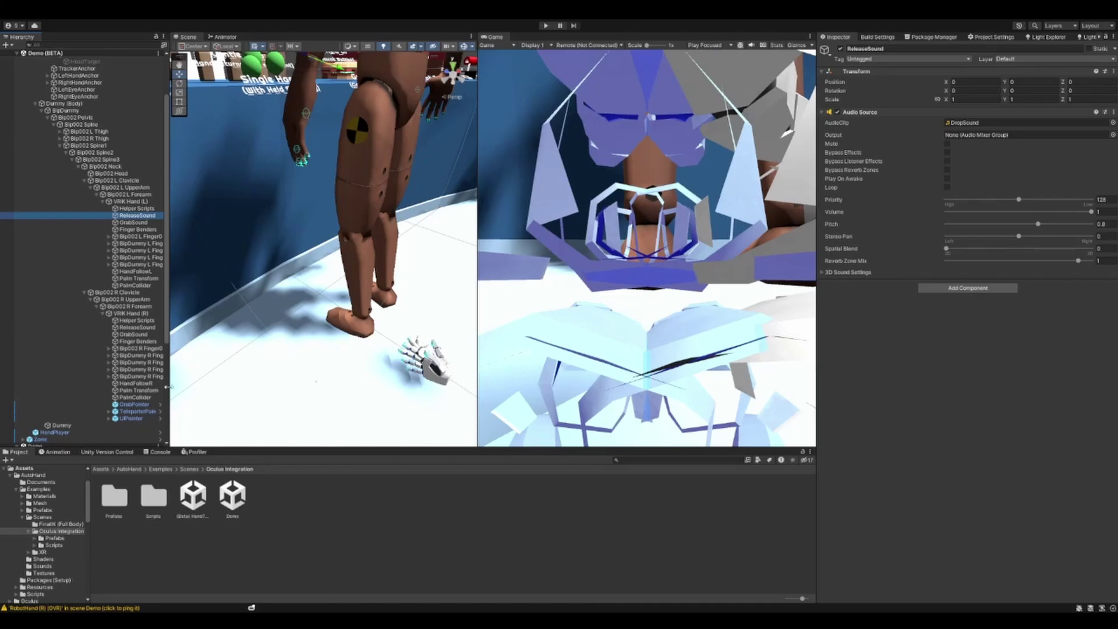
click(122, 202)
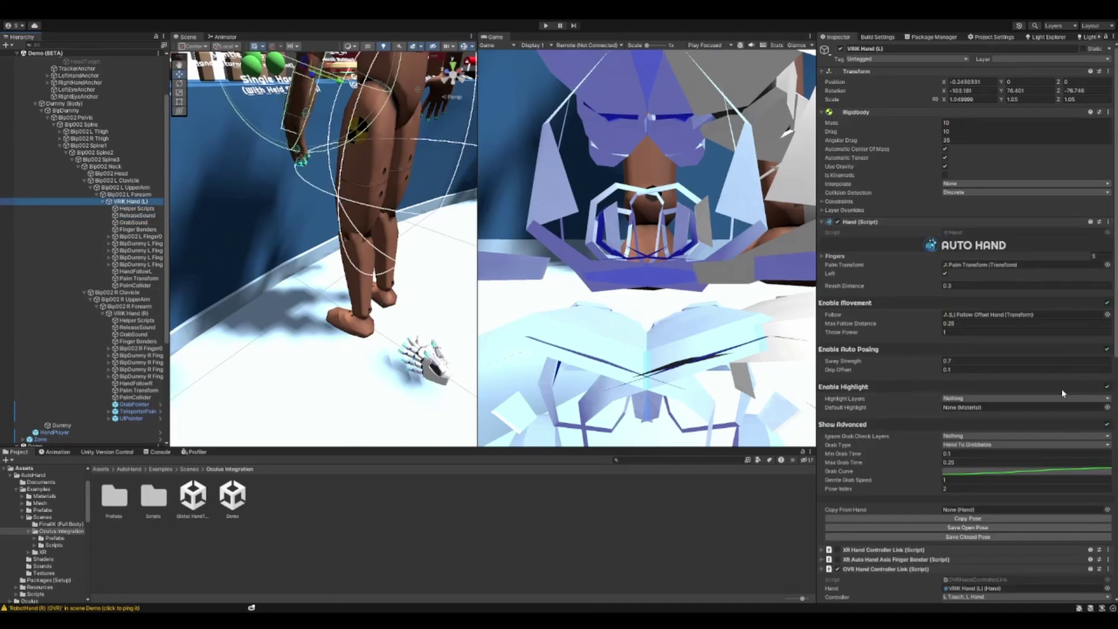
Review VRIK Hand (L)'s components, including its Ignore Hand Collider list
scroll(993, 453, down, 5)
scroll(994, 453, down, 10)
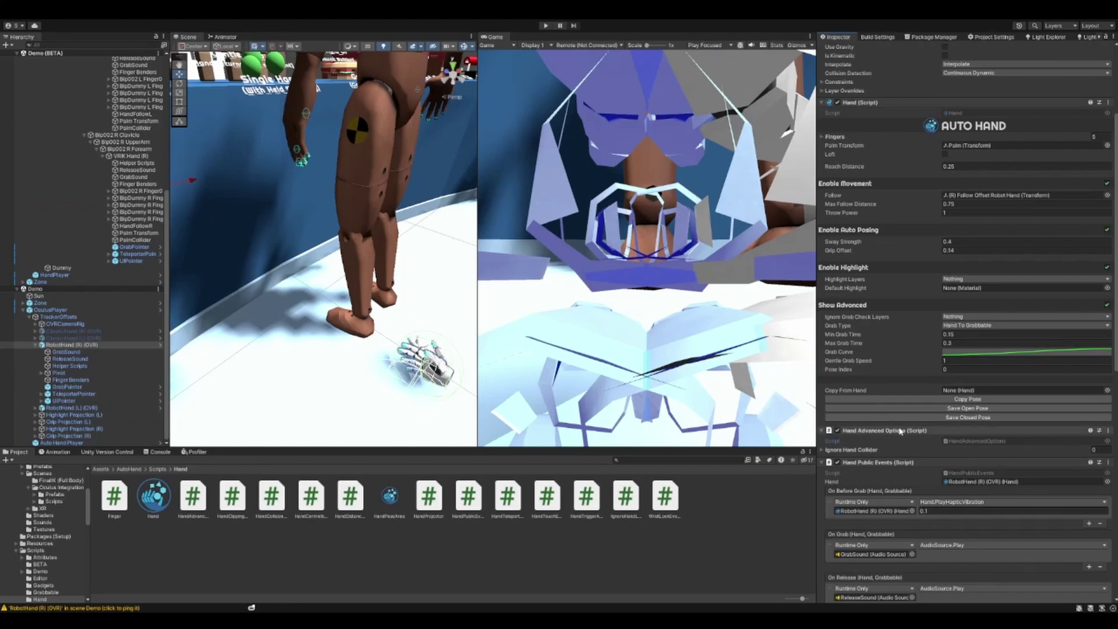
click(884, 451)
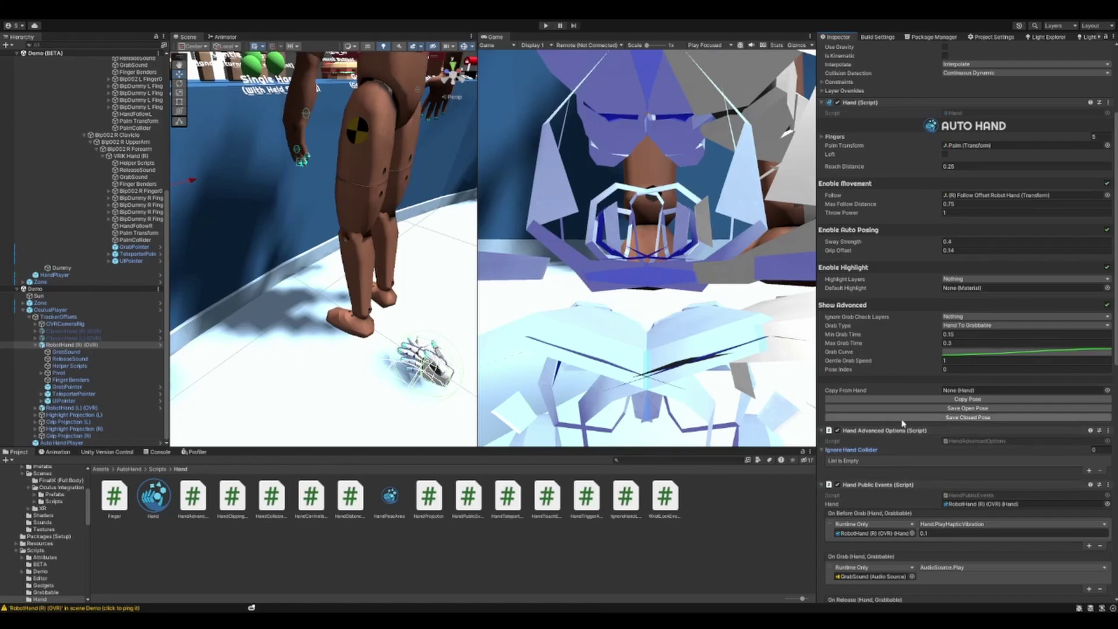
scroll(961, 490, down, 5)
scroll(991, 505, down, 8)
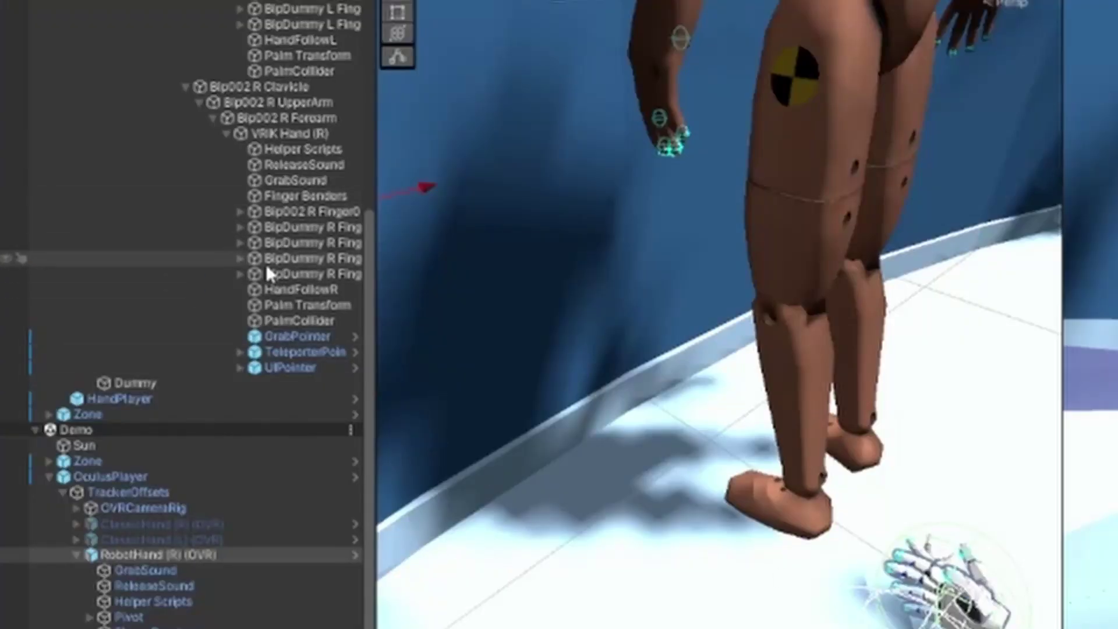
scroll(268, 262, up, 3)
Compare VRIK Hand (R)'s components, then enter Play mode to test the rig
click(265, 239)
click(263, 249)
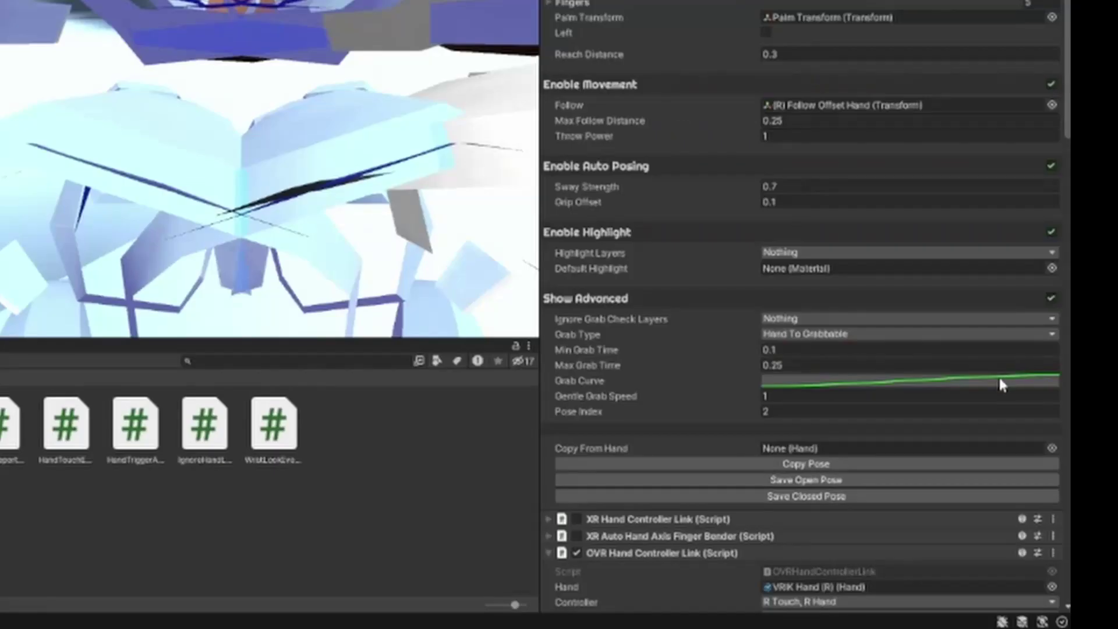
scroll(932, 461, down, 5)
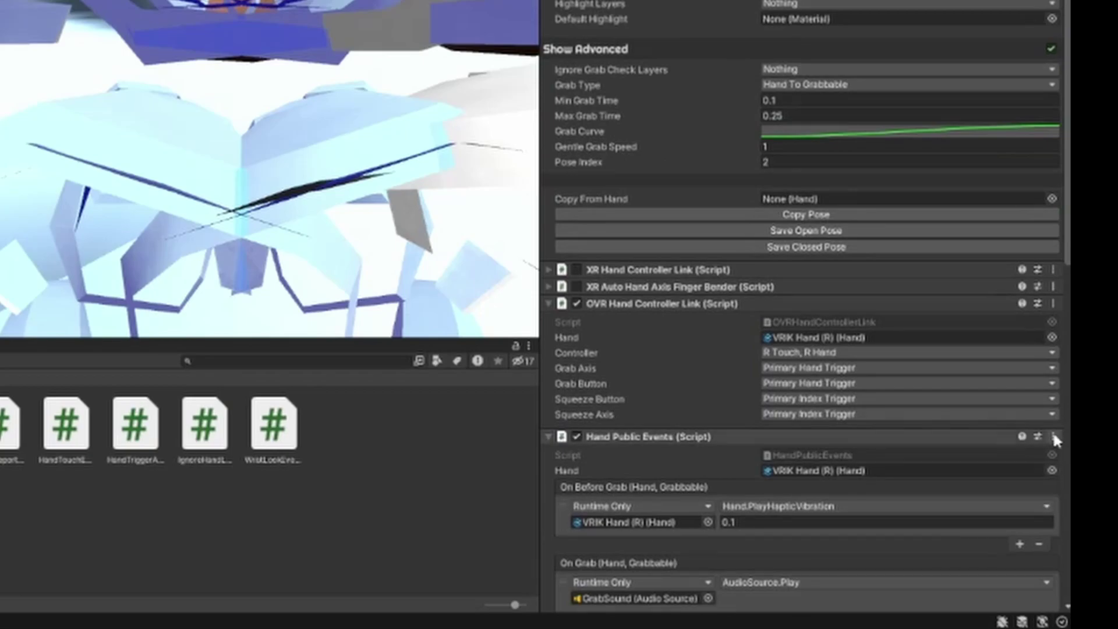
scroll(804, 439, down, 5)
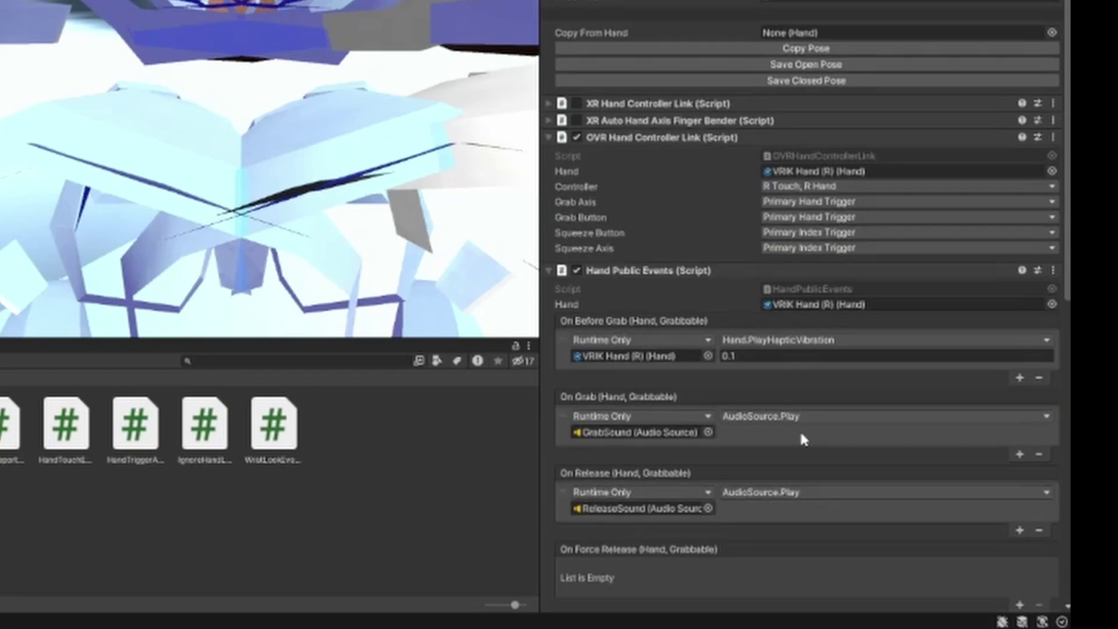
scroll(923, 424, down, 9)
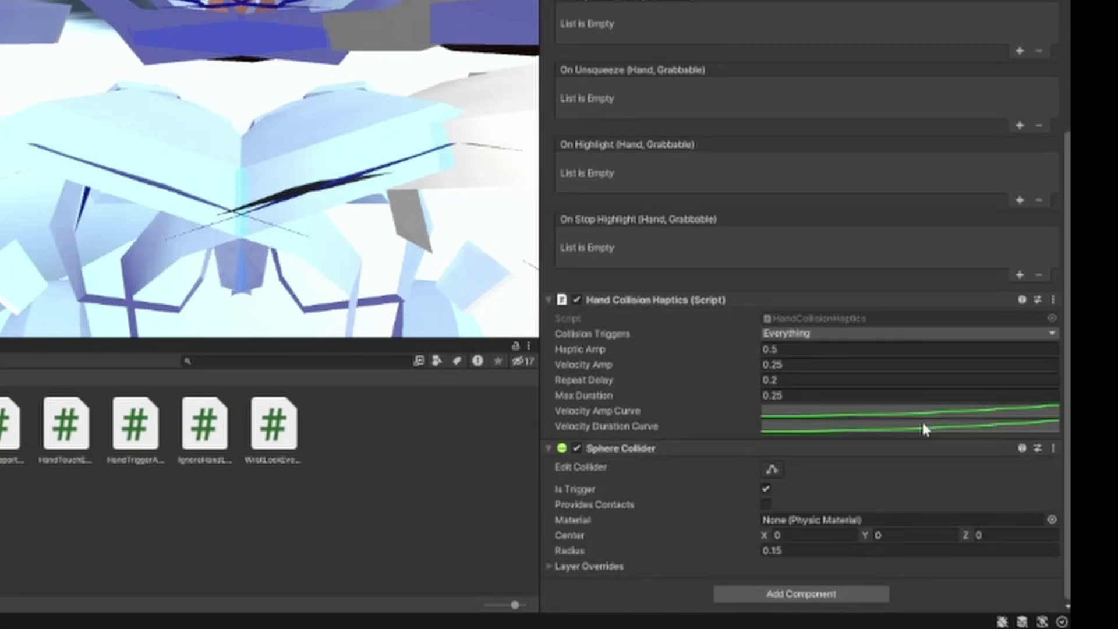
scroll(944, 406, up, 10)
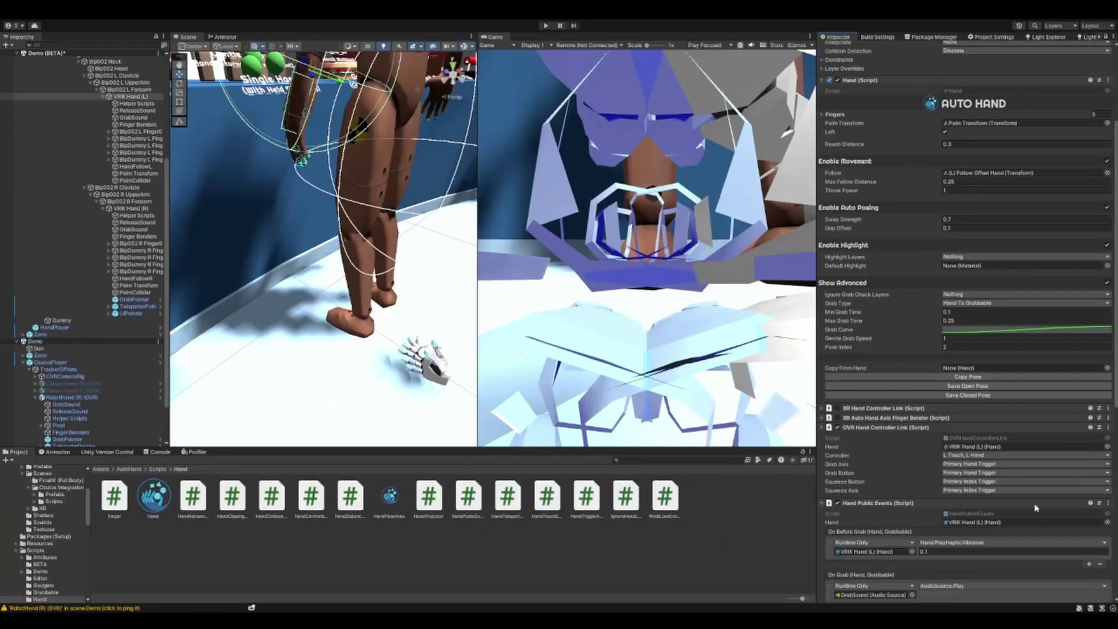
scroll(943, 406, down, 3)
scroll(944, 406, up, 4)
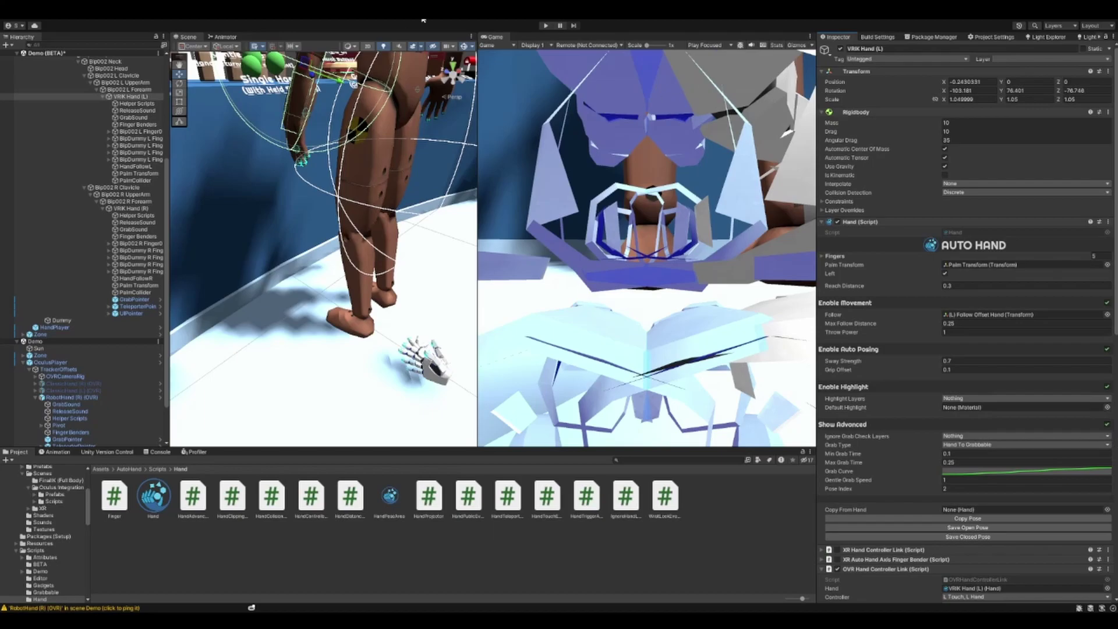
click(545, 26)
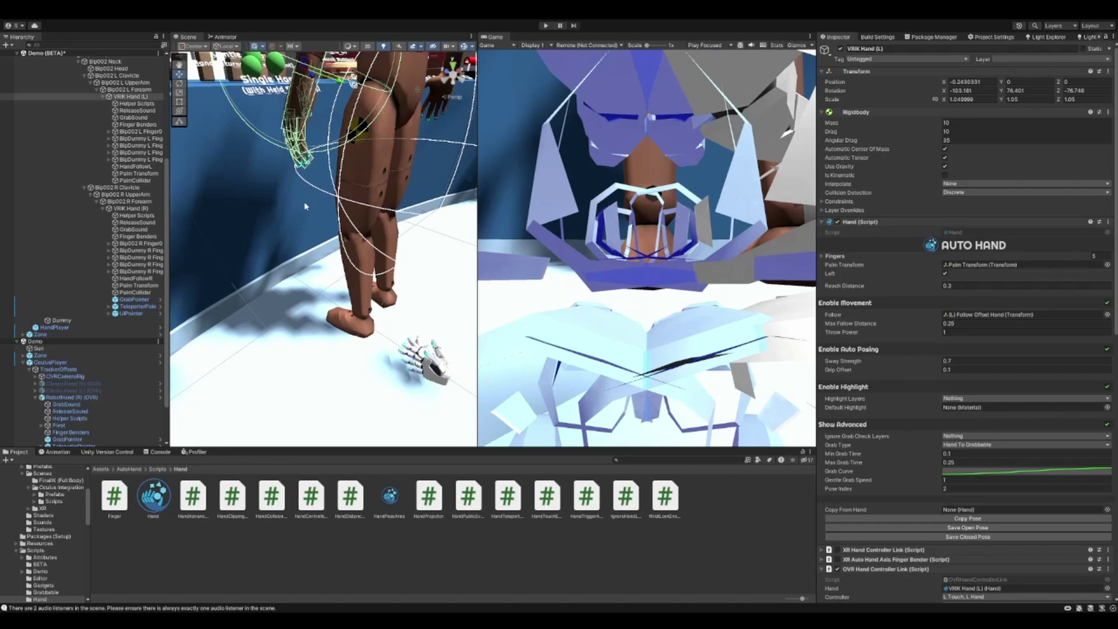
Select the Demo scene root while Play mode loads the full-body avatar
click(39, 342)
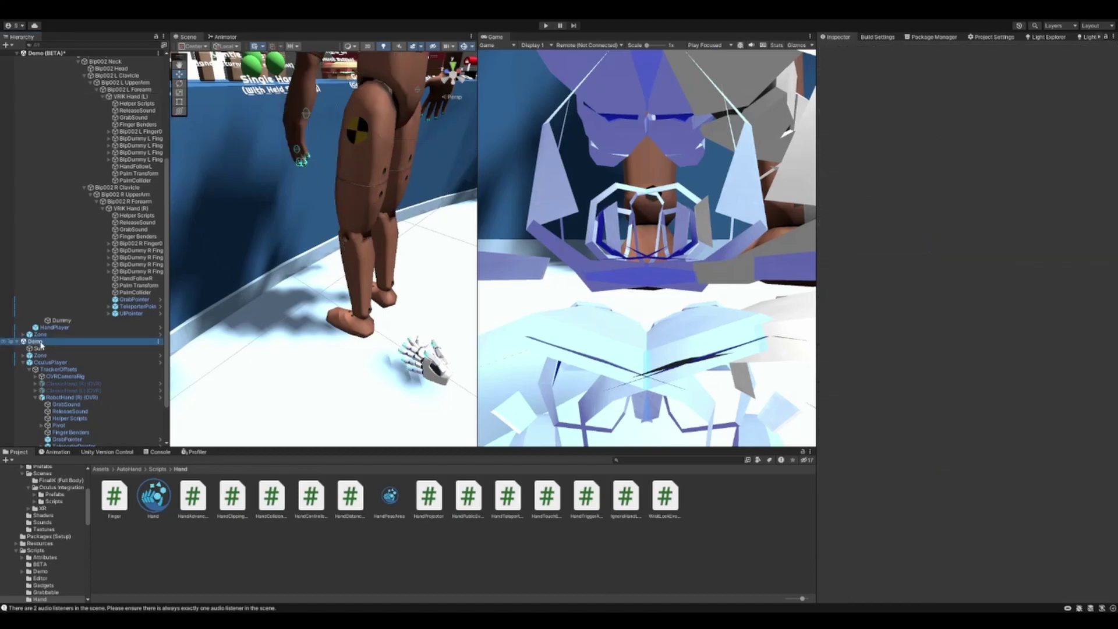